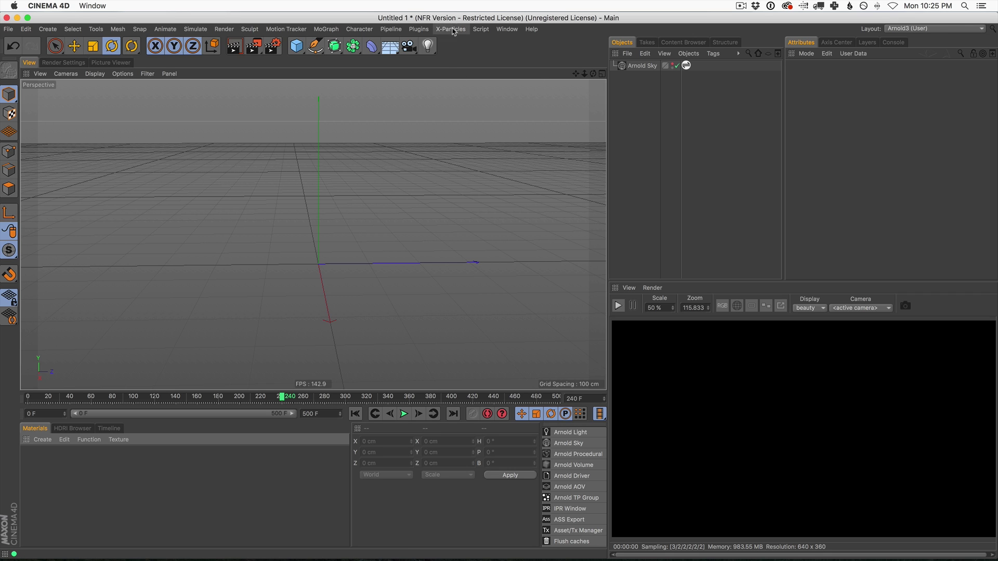
Step: Add an xpSystem with an xpEmitter and play back the particle stream from frame 0
{"action": "left_click", "coordinate": [451, 29]}
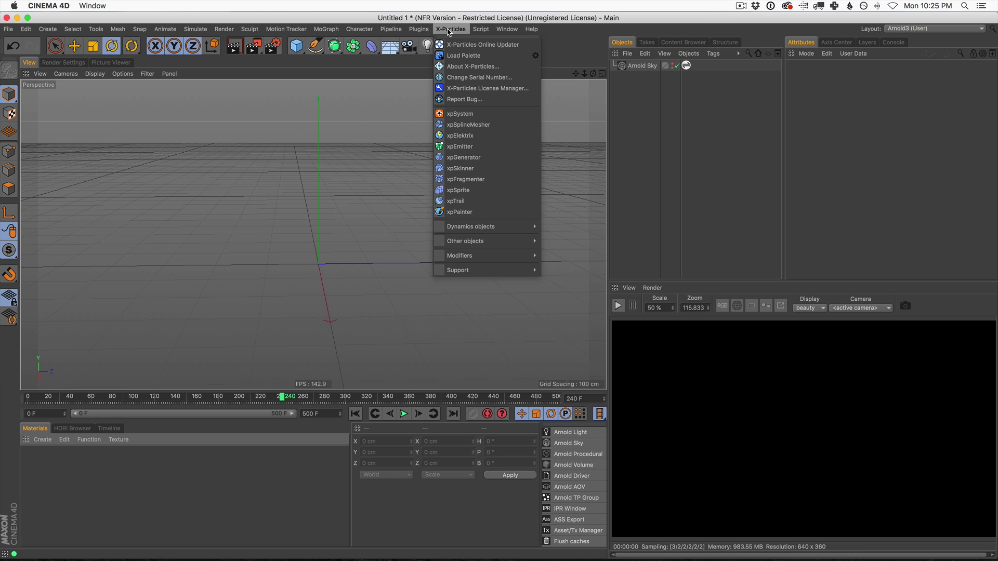
{"action": "left_click", "coordinate": [465, 115]}
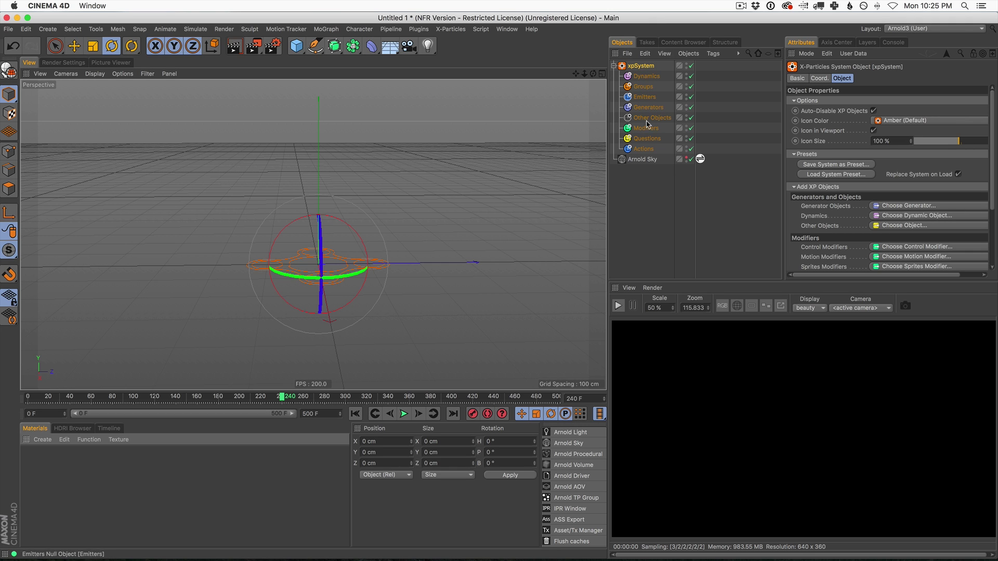
{"action": "left_click", "coordinate": [901, 207]}
{"action": "left_click", "coordinate": [892, 251]}
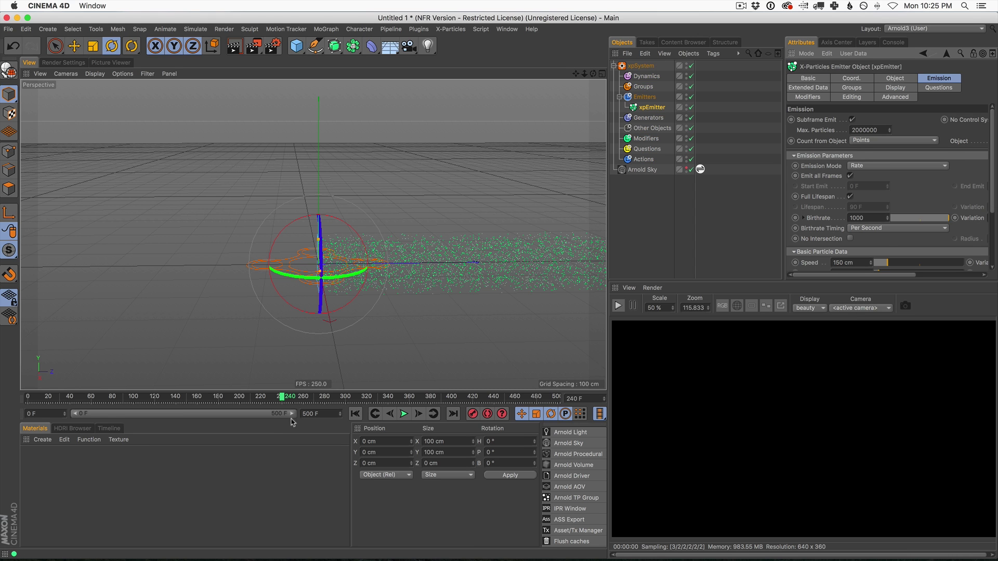
{"action": "left_click", "coordinate": [355, 414]}
{"action": "left_click", "coordinate": [403, 414]}
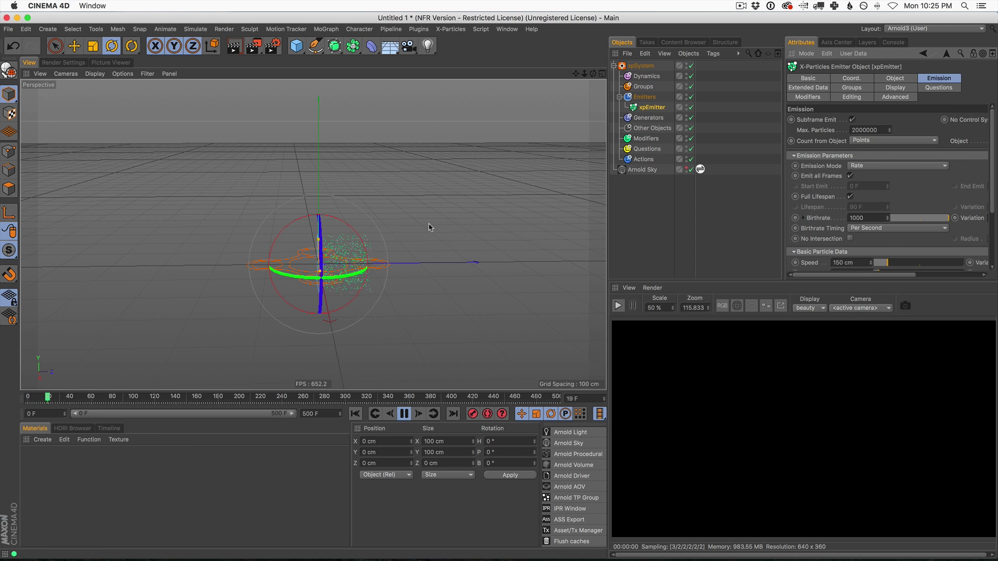
{"action": "left_click_drag", "start_coordinate": [347, 296], "coordinate": [298, 251], "text": "alt"}
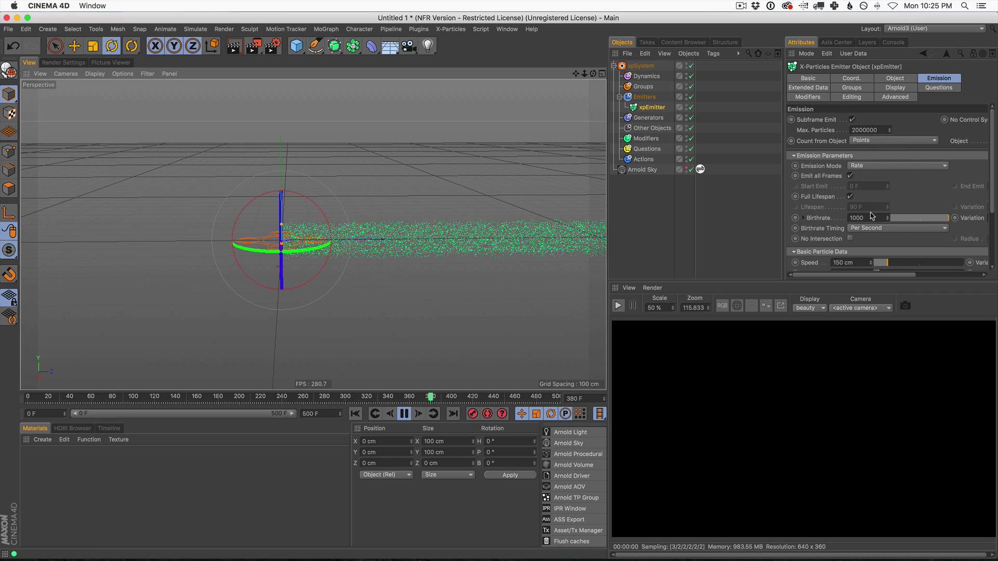
Step: Give the emitter 226 cm speed with Speed Variation 100 and orbit around the stream
{"action": "scroll", "coordinate": [987, 179], "scroll_direction": "down", "scroll_amount": 3}
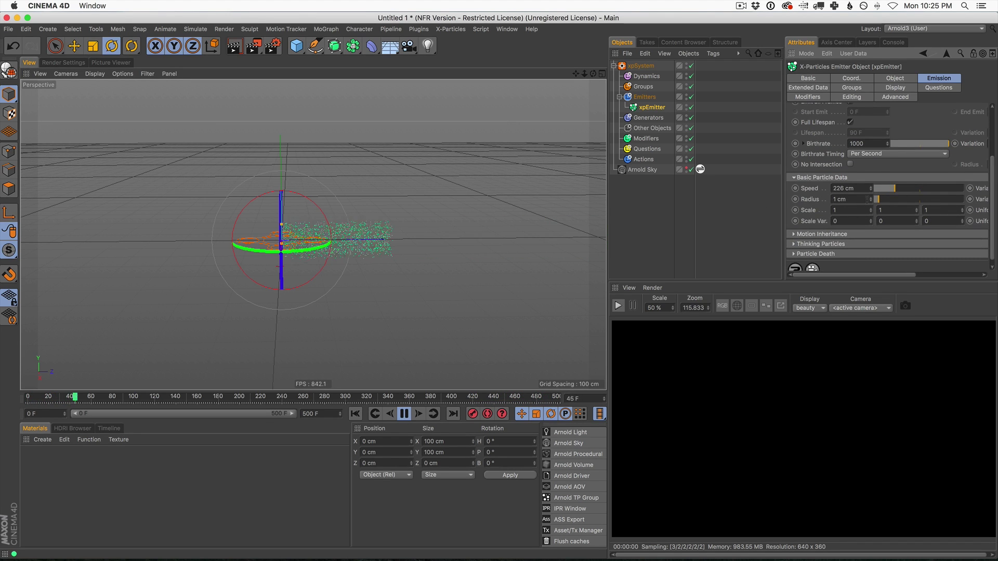
{"action": "left_click_drag", "start_coordinate": [781, 178], "coordinate": [724, 176]}
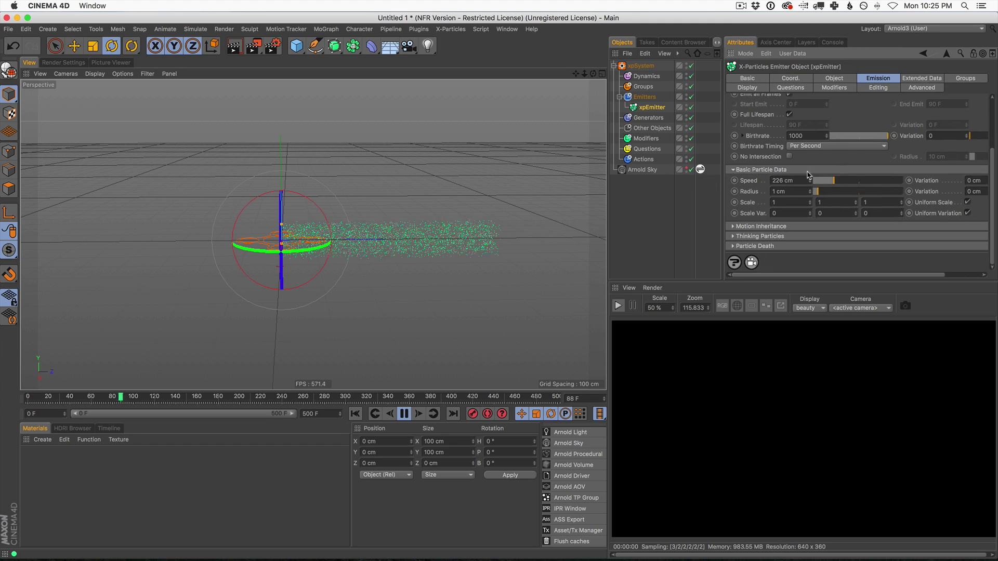
{"action": "left_click", "coordinate": [977, 180]}
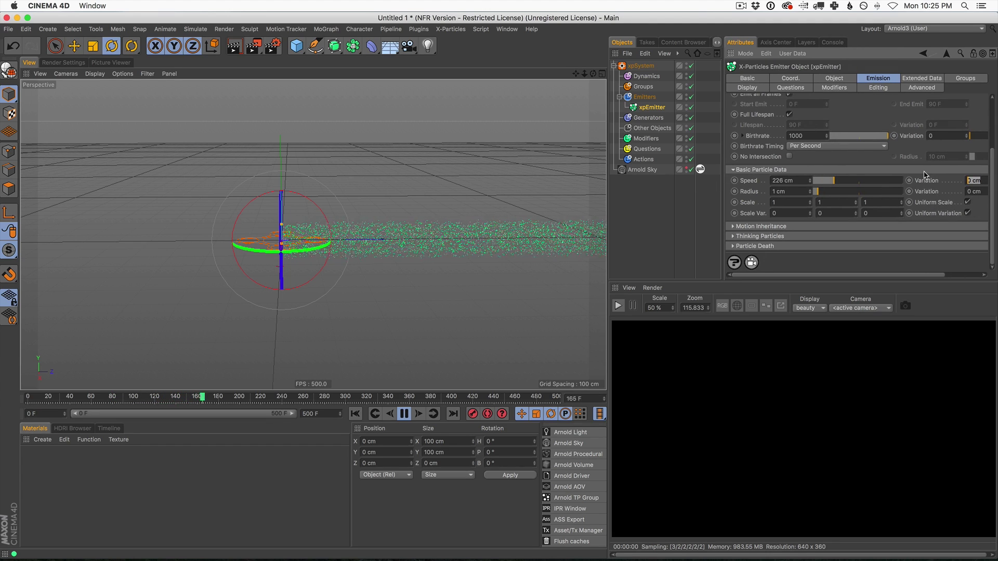
{"action": "type", "text": "100"}
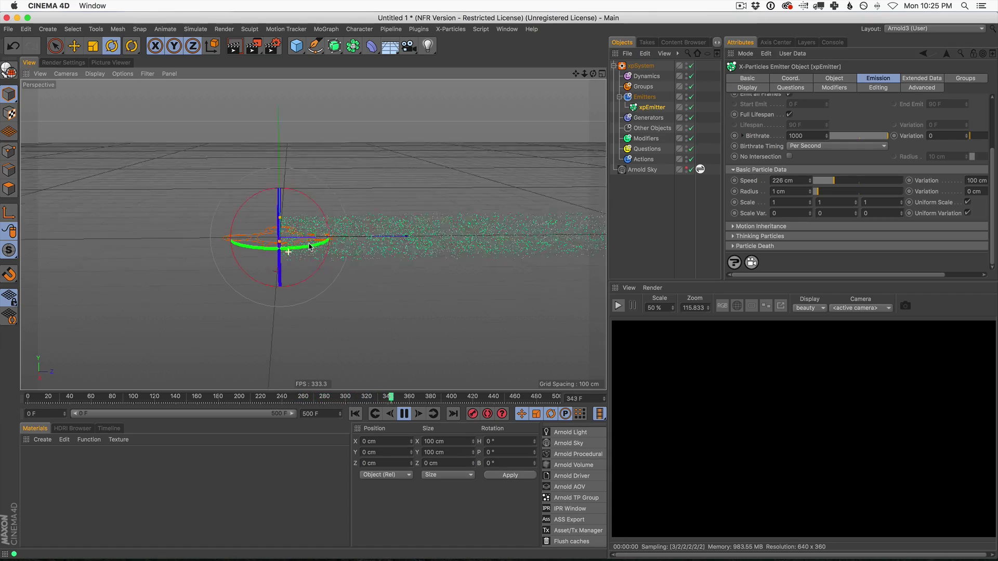
{"action": "left_click_drag", "start_coordinate": [292, 261], "coordinate": [312, 240], "text": "alt"}
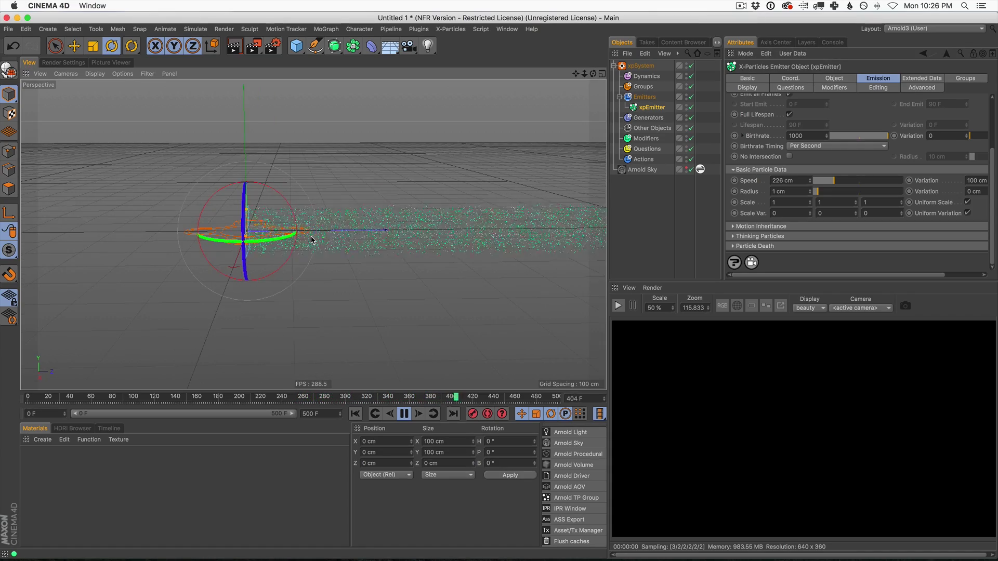
{"action": "left_click_drag", "start_coordinate": [306, 221], "coordinate": [338, 216], "text": "alt"}
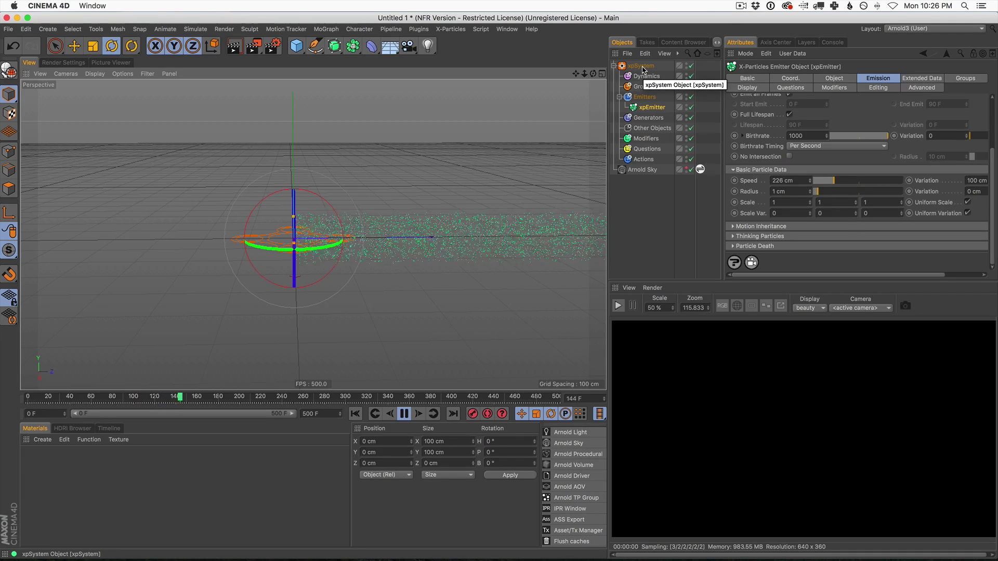
{"action": "left_click", "coordinate": [642, 68]}
Step: Add an xpNetwork motion modifier to the xpSystem and orbit around the scattering particles
{"action": "left_click", "coordinate": [853, 203]}
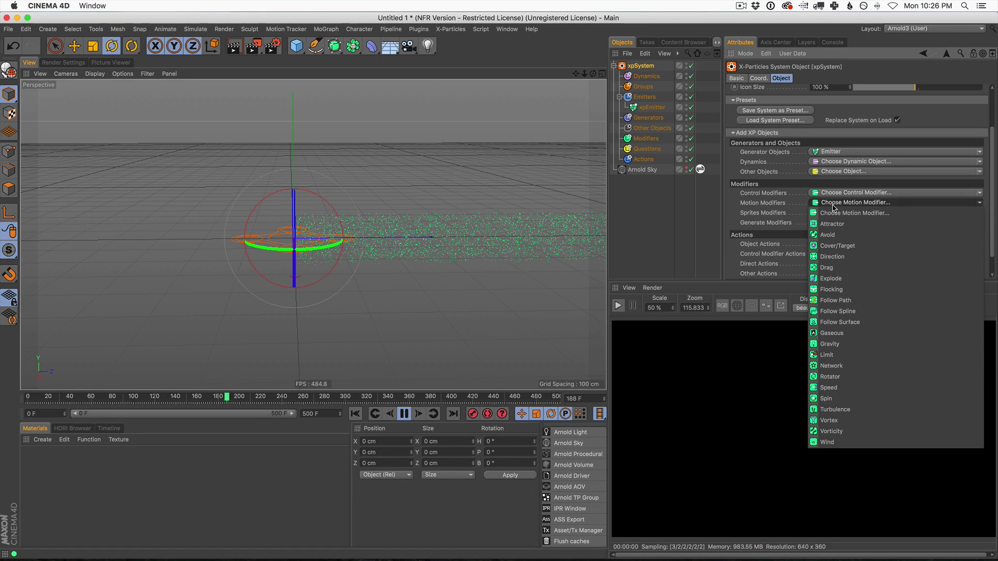
{"action": "left_click", "coordinate": [847, 366]}
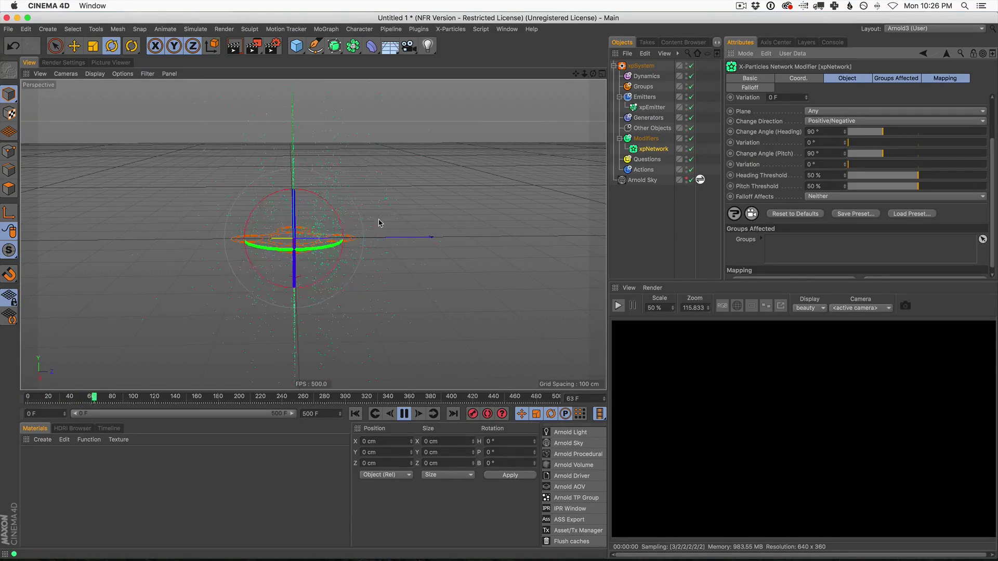
{"action": "left_click_drag", "start_coordinate": [378, 223], "coordinate": [397, 240], "text": "alt"}
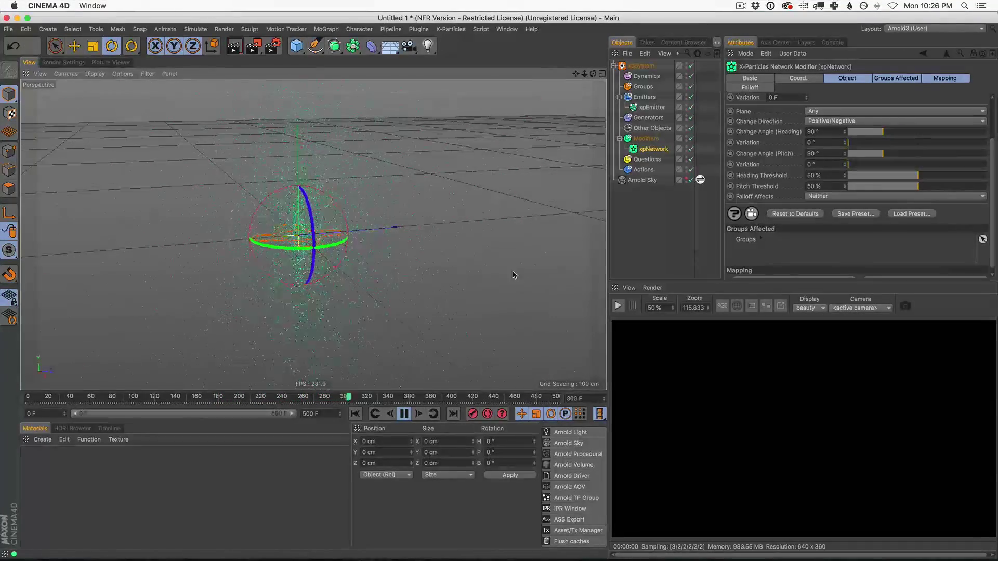
{"action": "left_click", "coordinate": [641, 67]}
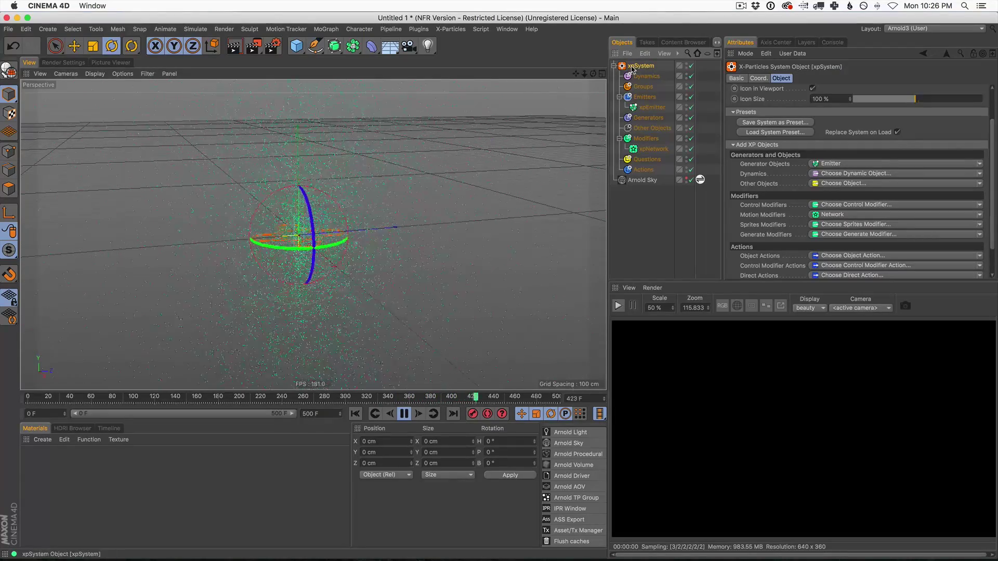
{"action": "left_click", "coordinate": [830, 164]}
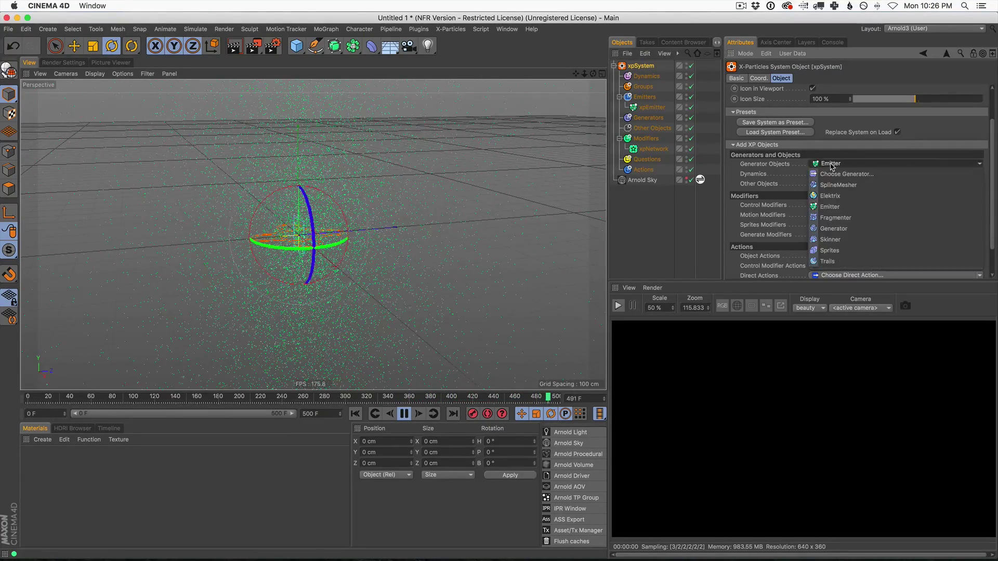
Step: Add an xpTrail generator, test Network heading/pitch variations, then reset both to 0°
{"action": "left_click", "coordinate": [841, 262]}
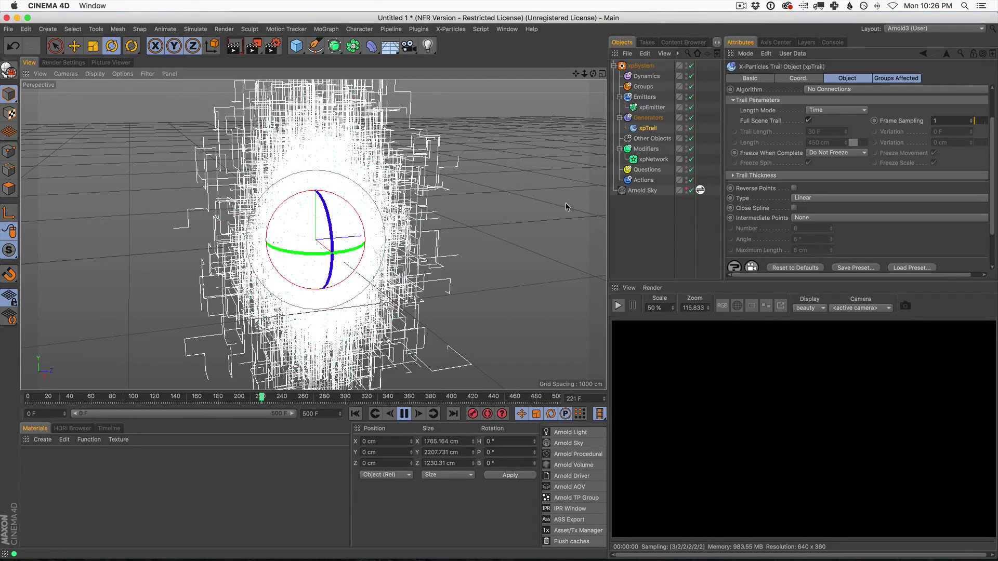
{"action": "left_click", "coordinate": [654, 159]}
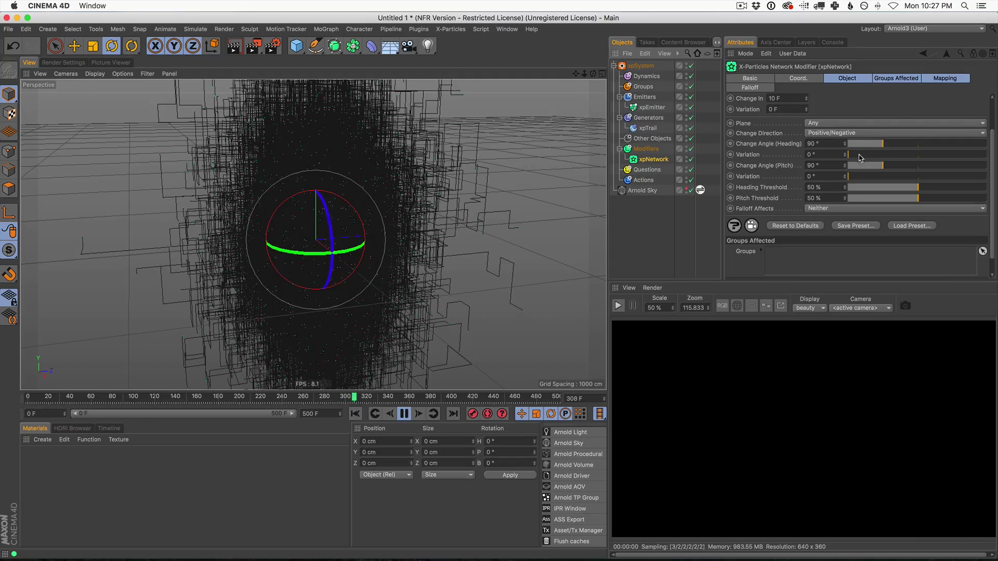
{"action": "left_click_drag", "start_coordinate": [862, 156], "coordinate": [878, 176]}
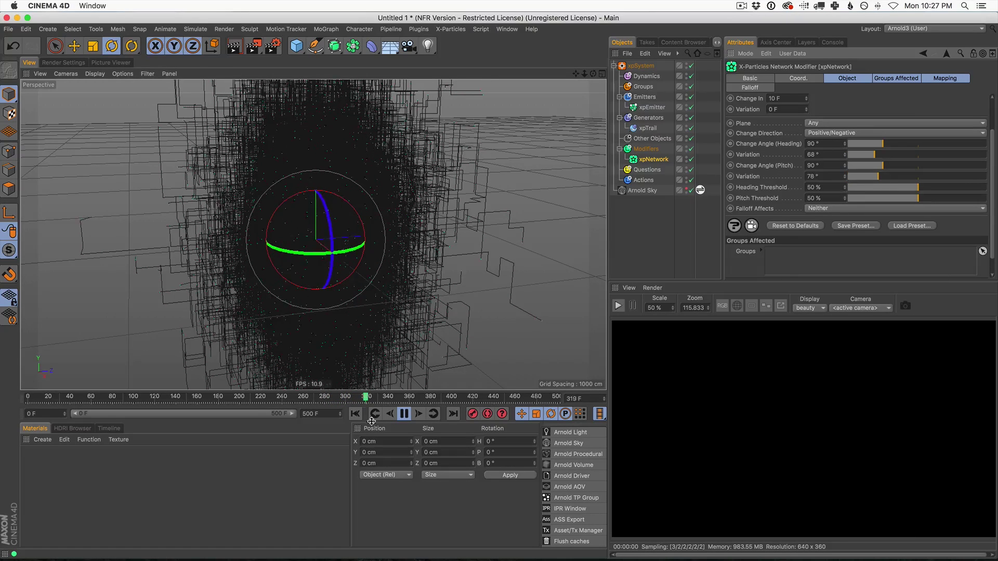
{"action": "left_click", "coordinate": [355, 414]}
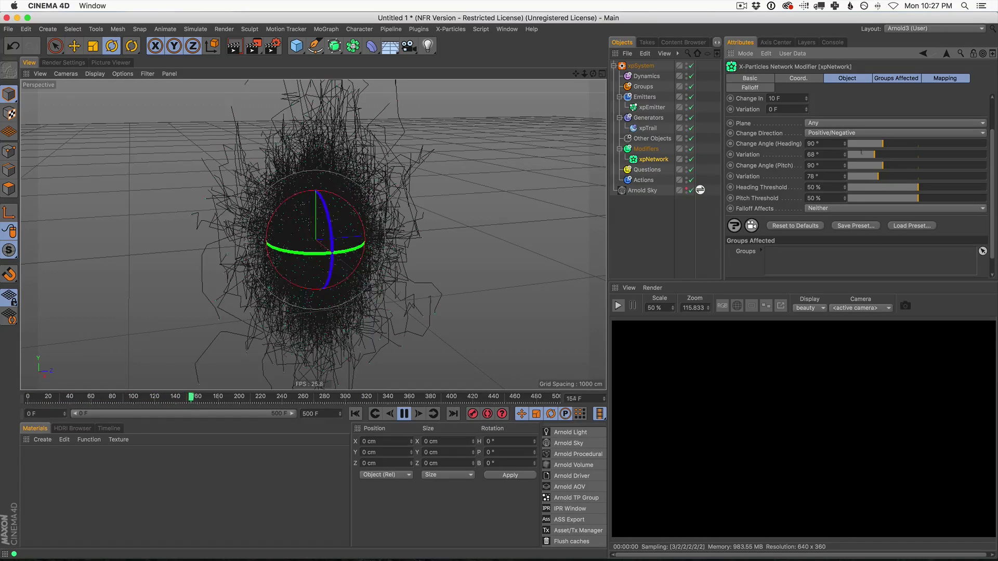
{"action": "left_click_drag", "start_coordinate": [878, 176], "coordinate": [845, 155]}
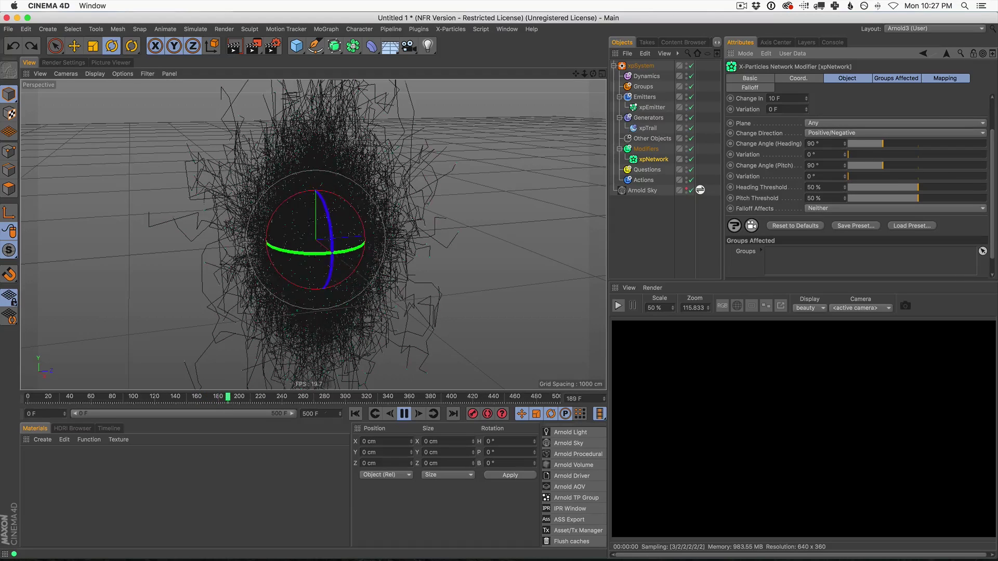
{"action": "left_click", "coordinate": [355, 413]}
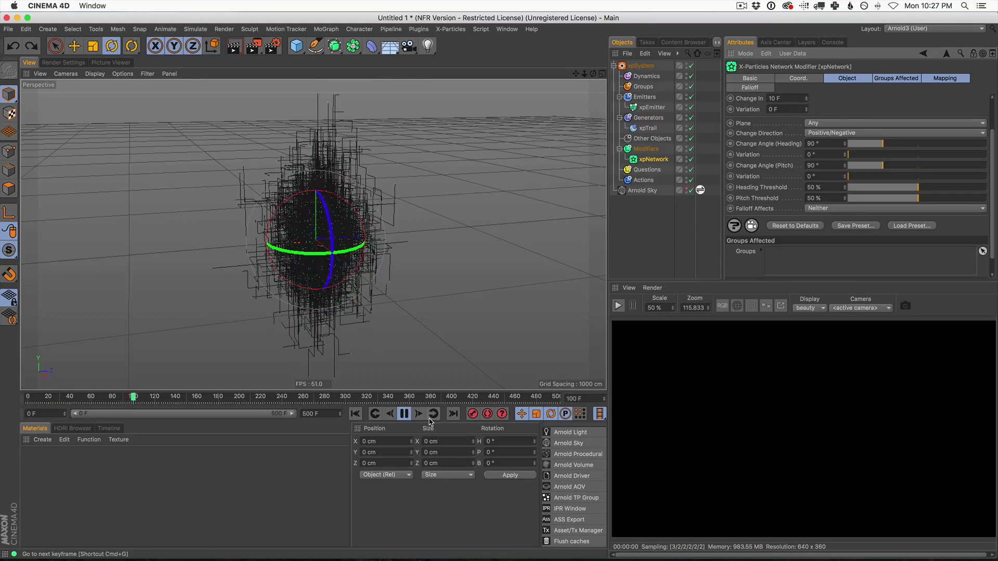
Step: Set the Network Change In to 2 F with 2 F variation and replay from the start
{"action": "left_click", "coordinate": [404, 413]}
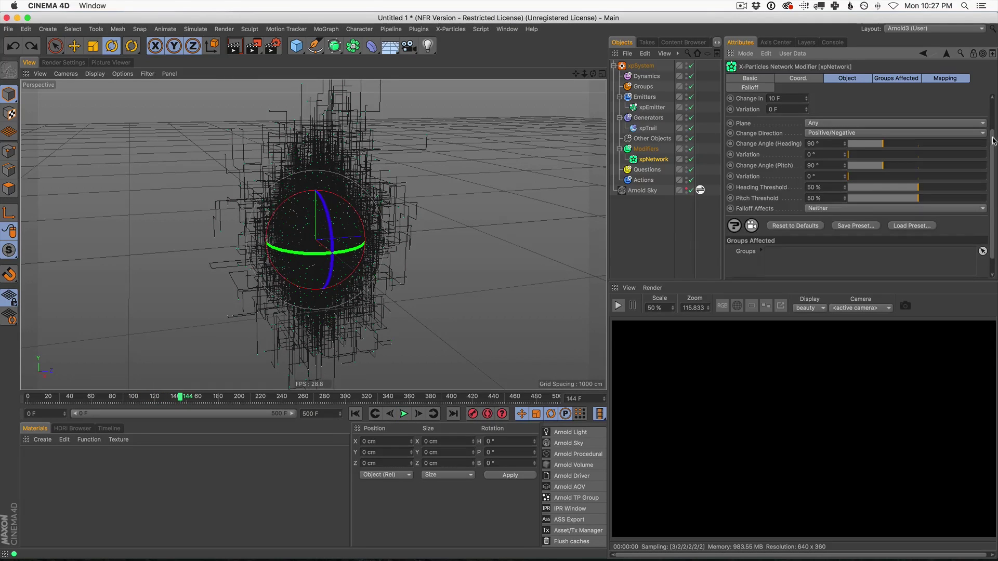
{"action": "scroll", "coordinate": [994, 141], "scroll_direction": "up", "scroll_amount": 3}
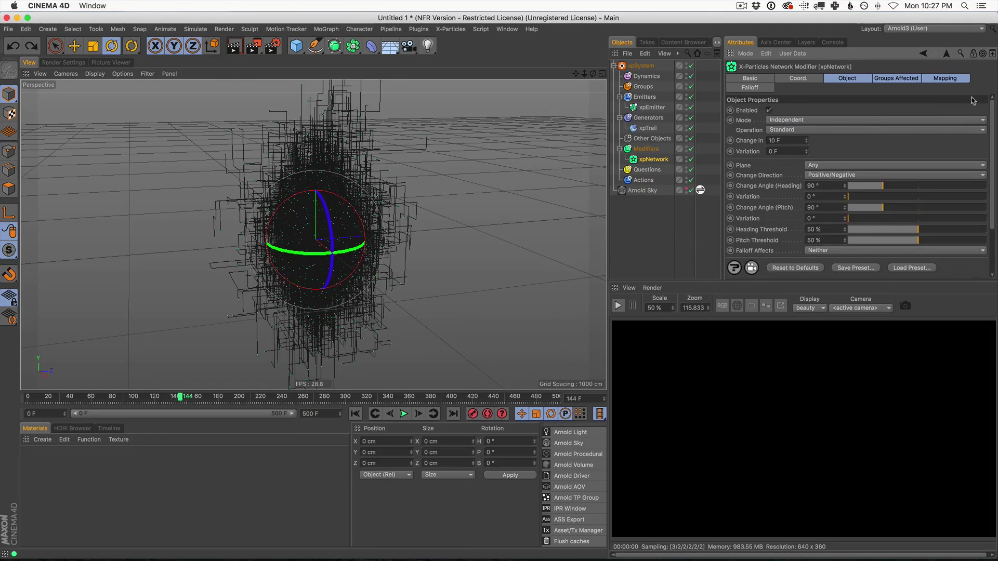
{"action": "left_click", "coordinate": [786, 140]}
{"action": "type", "text": "2"}
{"action": "key", "text": "Tab"}
{"action": "type", "text": "2"}
{"action": "key", "text": "Return"}
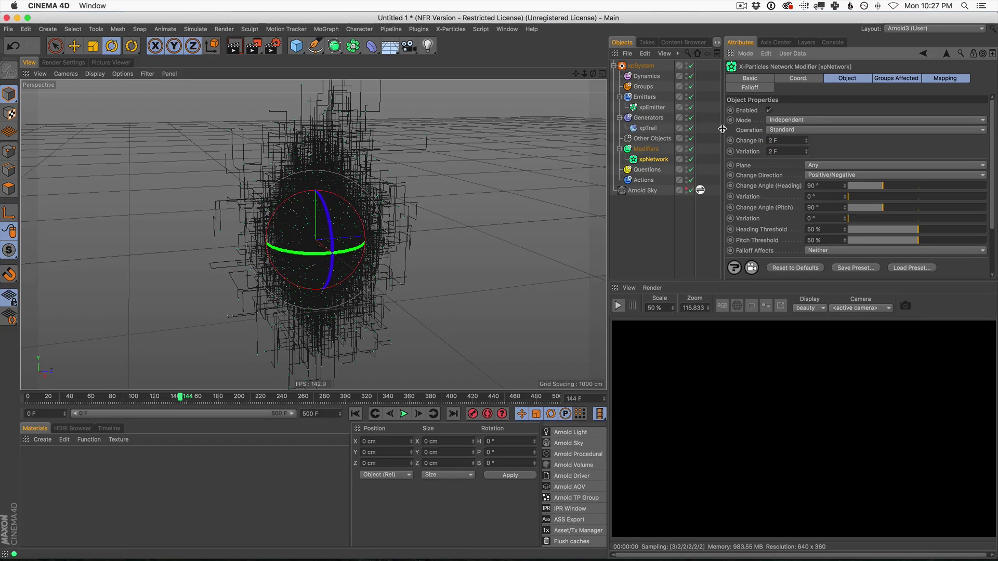
{"action": "left_click", "coordinate": [355, 414]}
{"action": "left_click", "coordinate": [404, 414]}
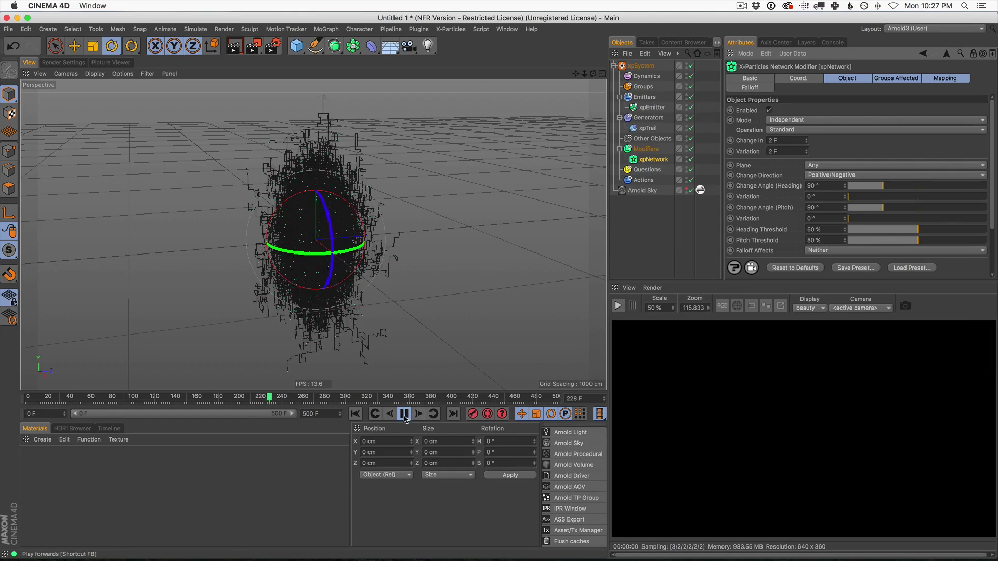
Step: Stop playback and disable the xpNetwork modifier
{"action": "left_click", "coordinate": [405, 414]}
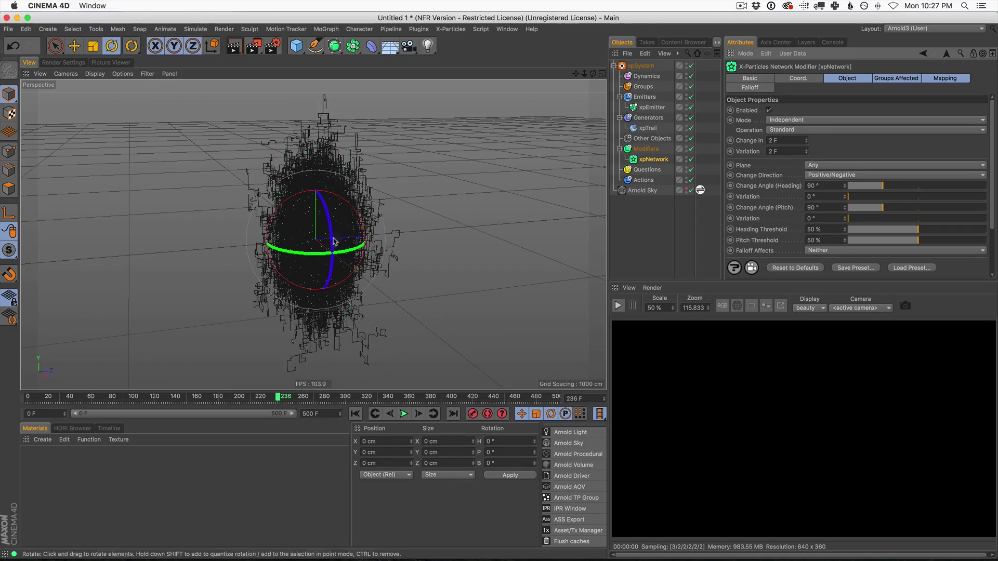
{"action": "scroll", "coordinate": [326, 246], "scroll_direction": "up", "scroll_amount": 10}
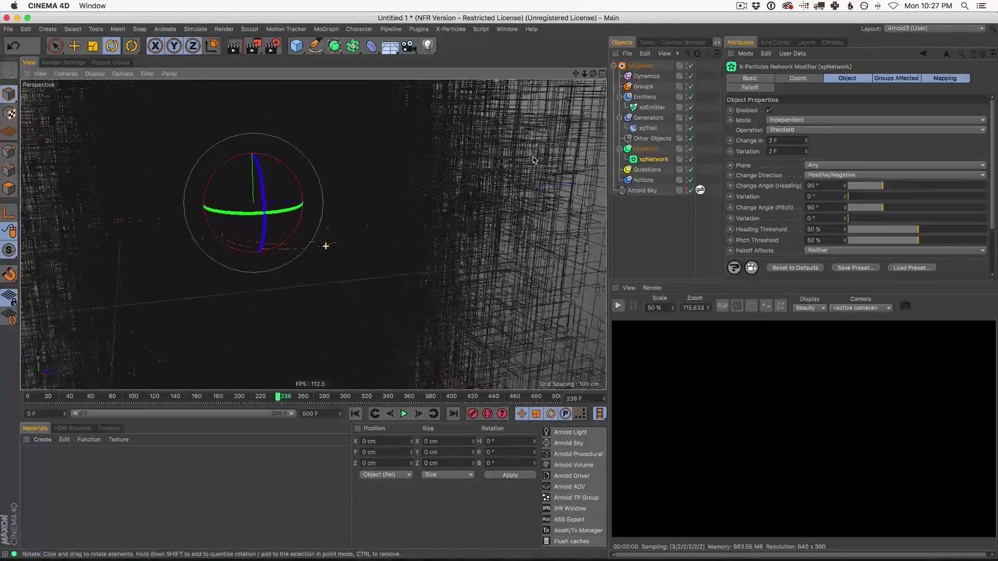
{"action": "scroll", "coordinate": [349, 224], "scroll_direction": "down", "scroll_amount": 10}
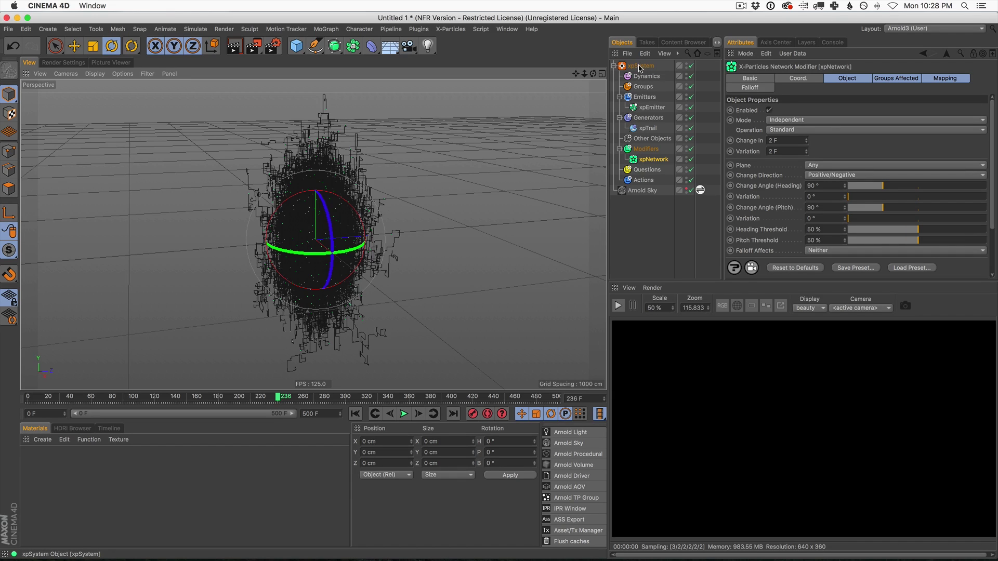
{"action": "left_click", "coordinate": [690, 159]}
Step: Replay the simulation from frame 0 and orbit around the emitter
{"action": "left_click", "coordinate": [355, 414]}
{"action": "left_click", "coordinate": [403, 413]}
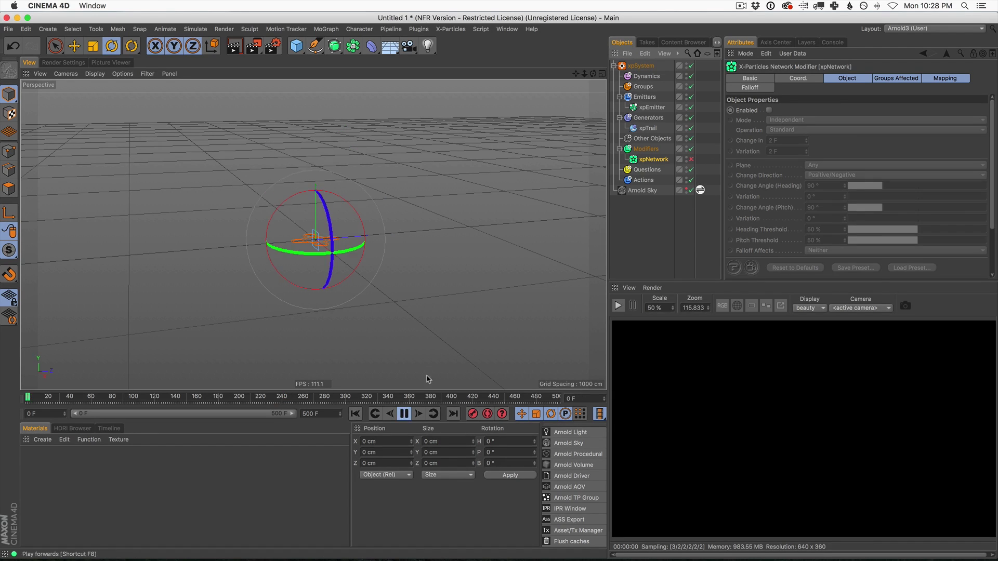
{"action": "left_click_drag", "start_coordinate": [313, 235], "coordinate": [263, 257], "text": "alt"}
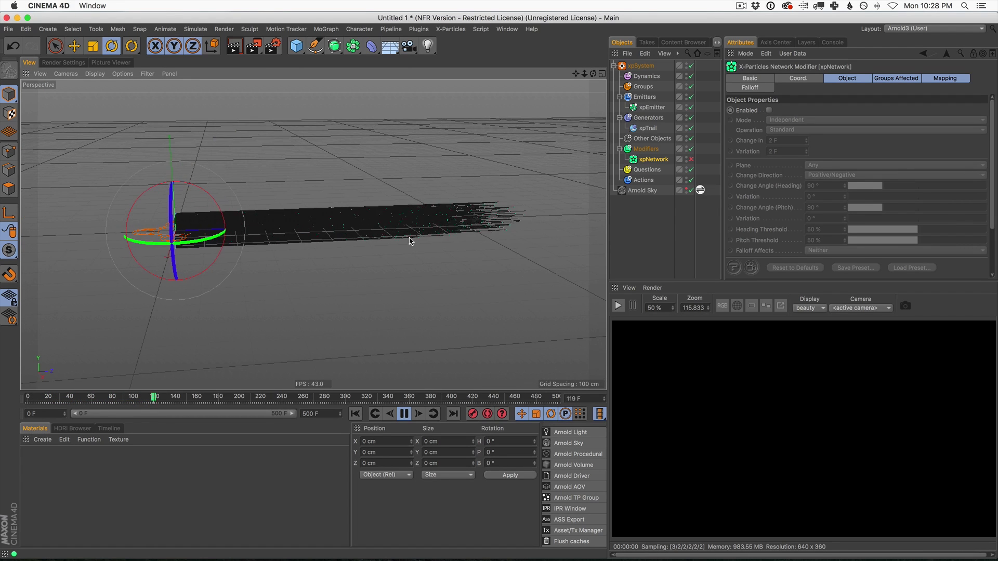
{"action": "left_click_drag", "start_coordinate": [410, 240], "coordinate": [400, 243], "text": "alt"}
{"action": "left_click", "coordinate": [404, 414]}
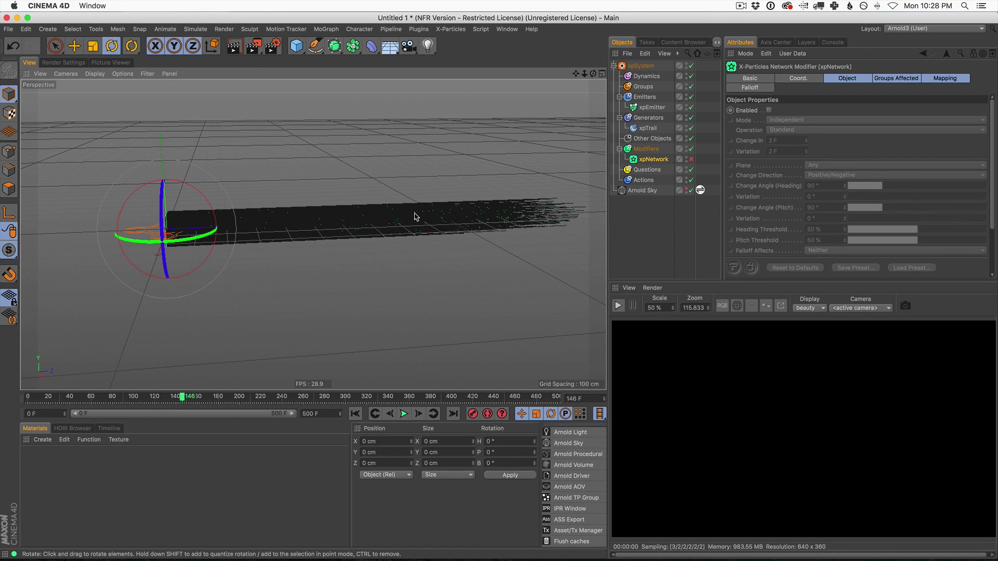
Step: Add an xpSpeed motion modifier to the xpSystem
{"action": "left_click", "coordinate": [642, 66]}
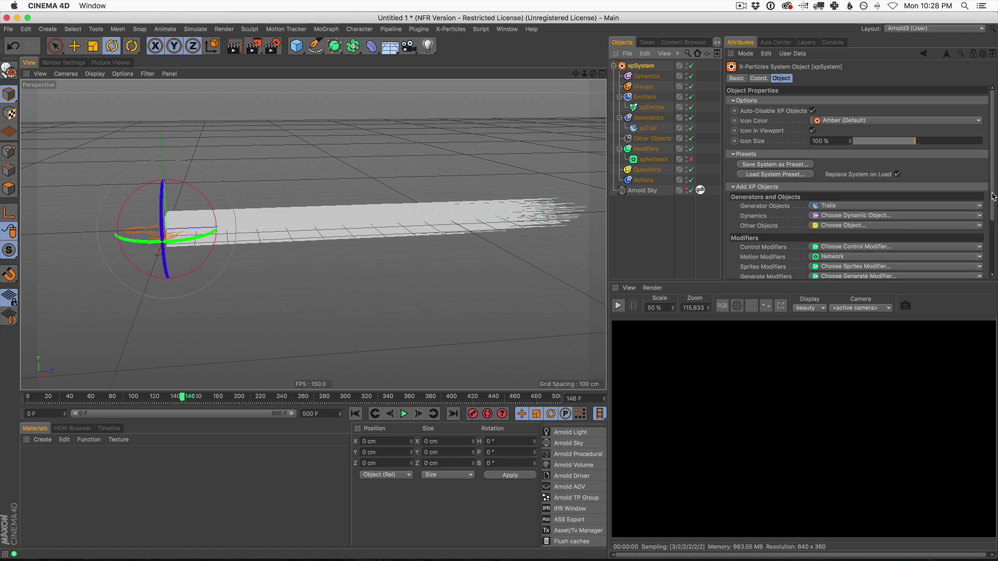
{"action": "scroll", "coordinate": [959, 209], "scroll_direction": "down", "scroll_amount": 5}
{"action": "left_click", "coordinate": [846, 181]}
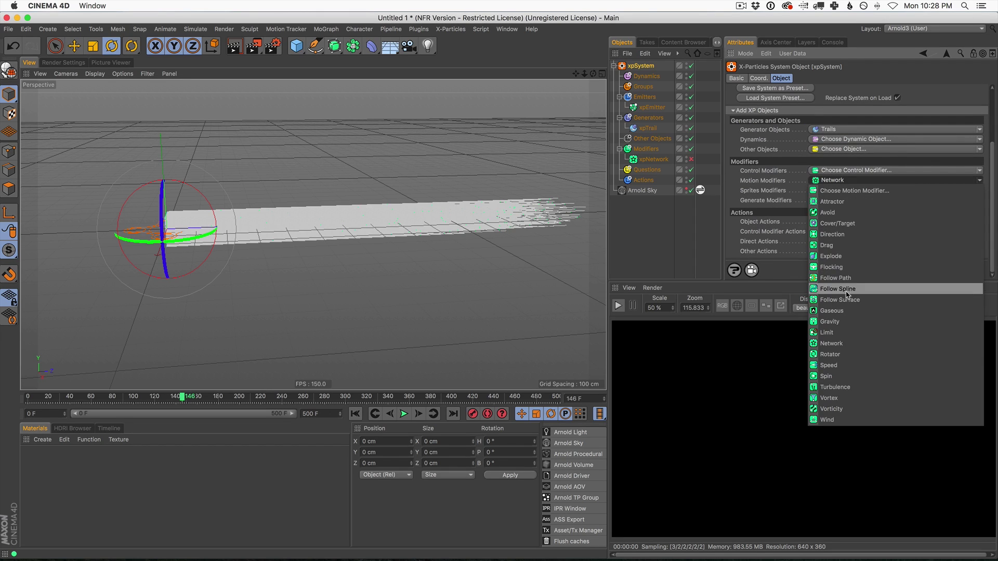
{"action": "left_click", "coordinate": [847, 365]}
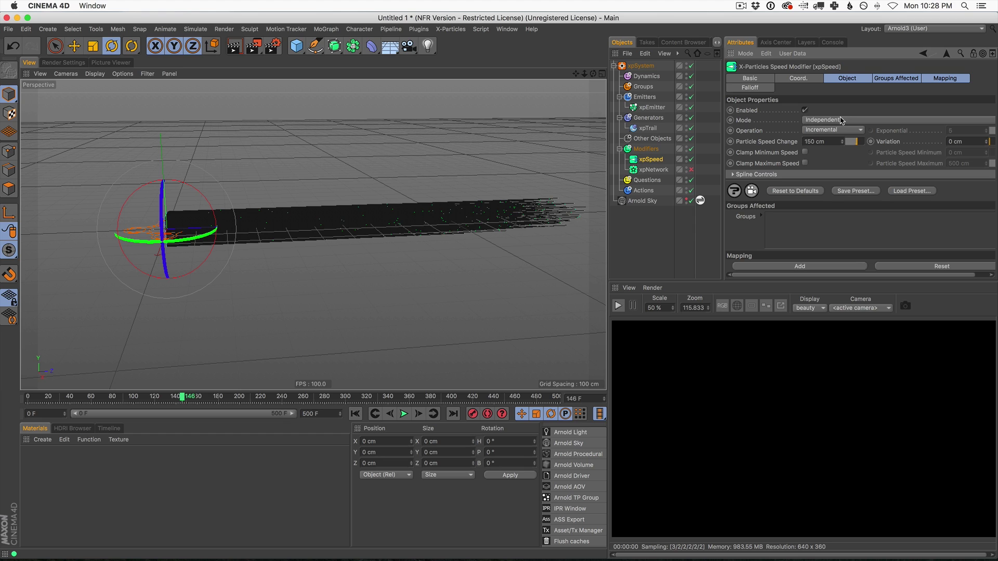
Step: Keep xpSpeed's operation at Incremental and replay while panning along the trail
{"action": "left_click", "coordinate": [830, 130]}
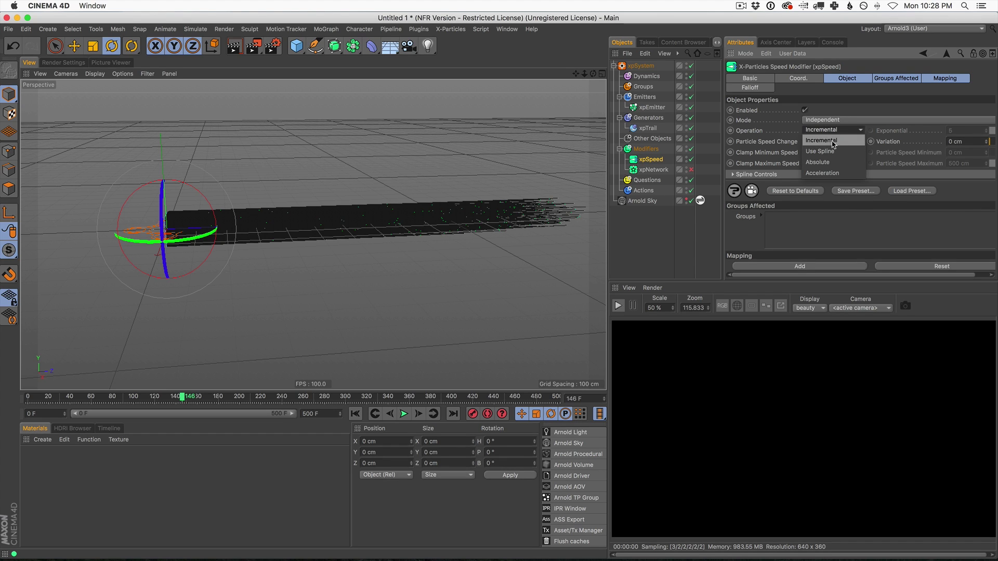
{"action": "left_click", "coordinate": [832, 141]}
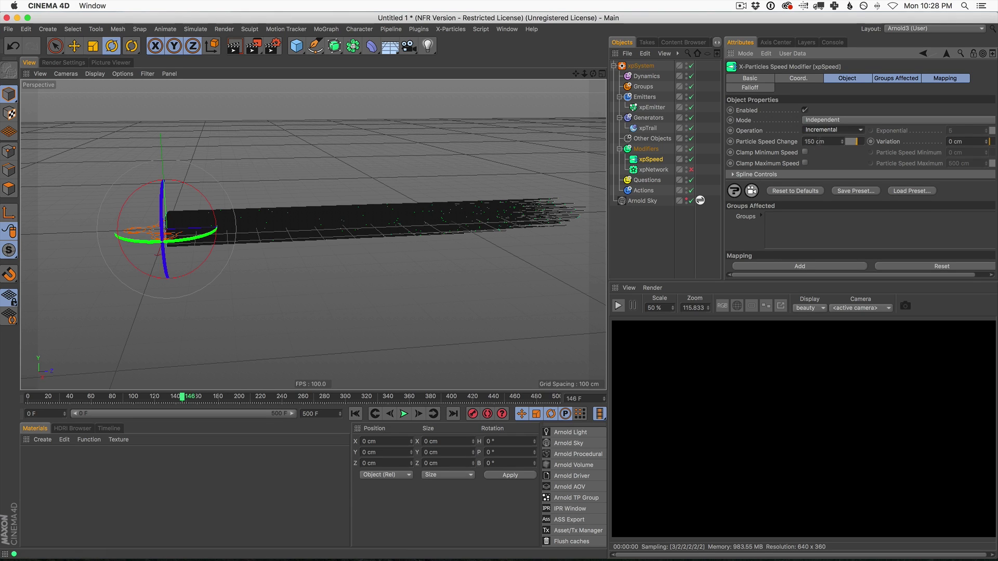
{"action": "left_click", "coordinate": [355, 414]}
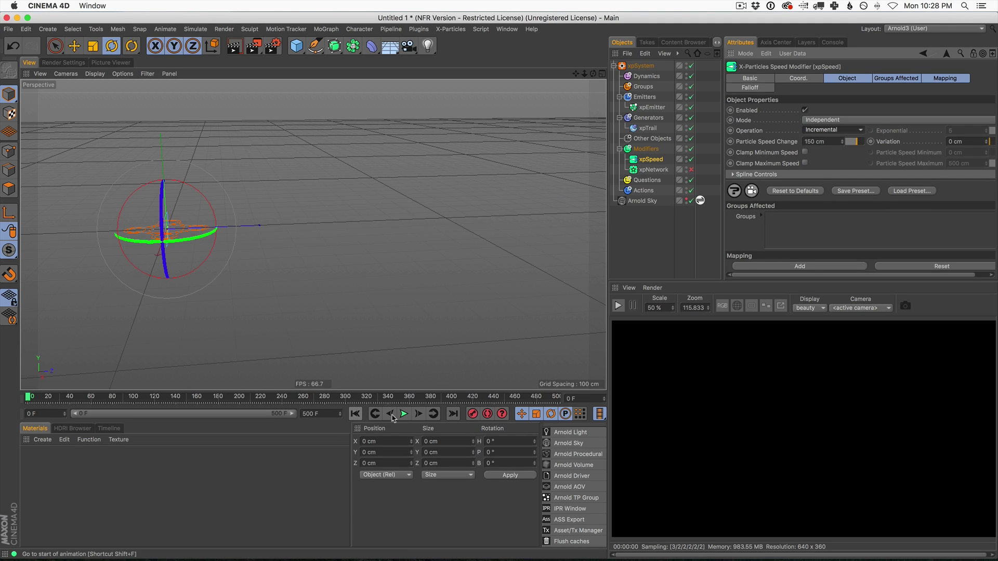
{"action": "left_click", "coordinate": [403, 413]}
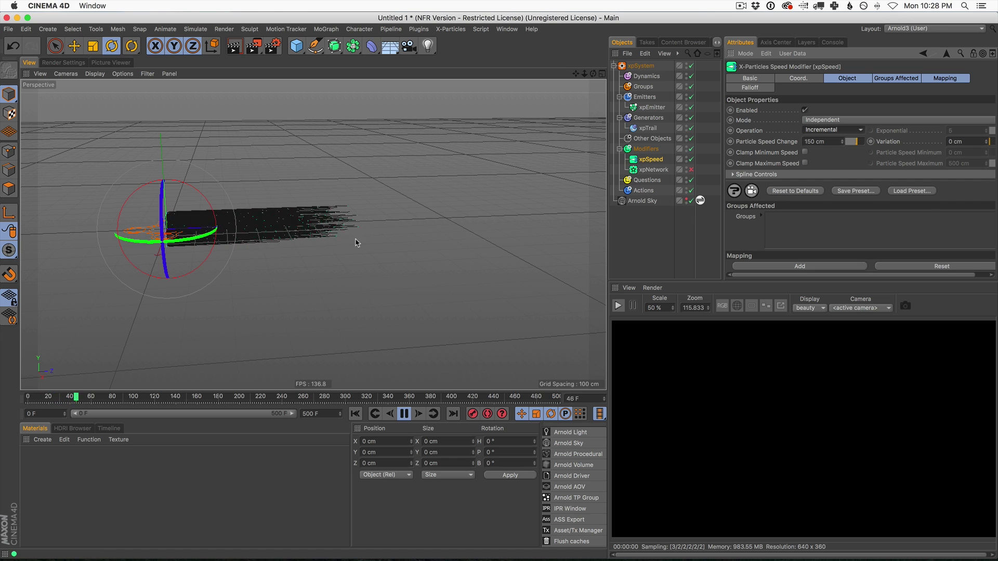
{"action": "middle_click_drag", "start_coordinate": [416, 239], "coordinate": [317, 236], "text": "alt"}
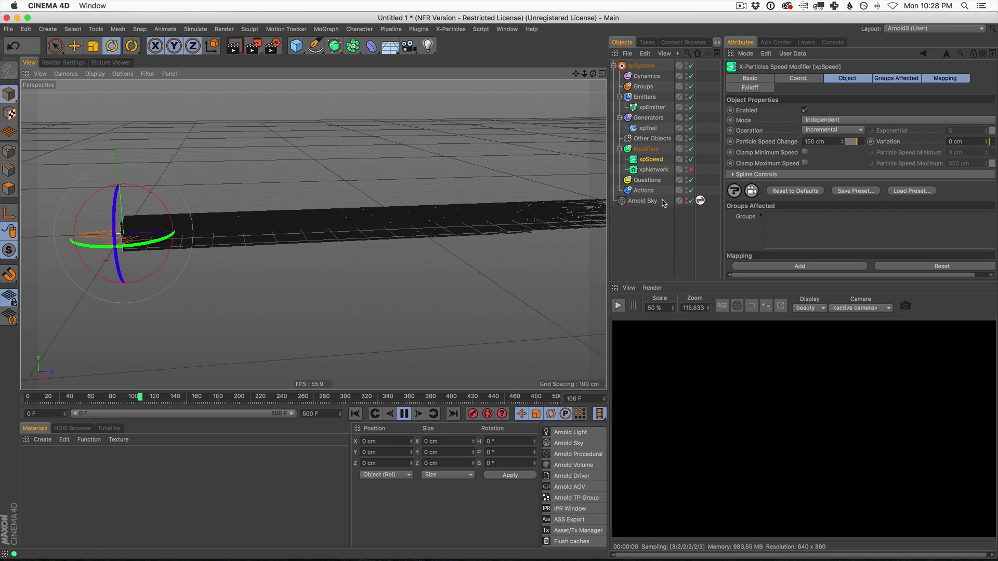
Step: Make xpSpeed's Particle Speed Change -100 cm and restart the simulation
{"action": "left_click", "coordinate": [815, 141]}
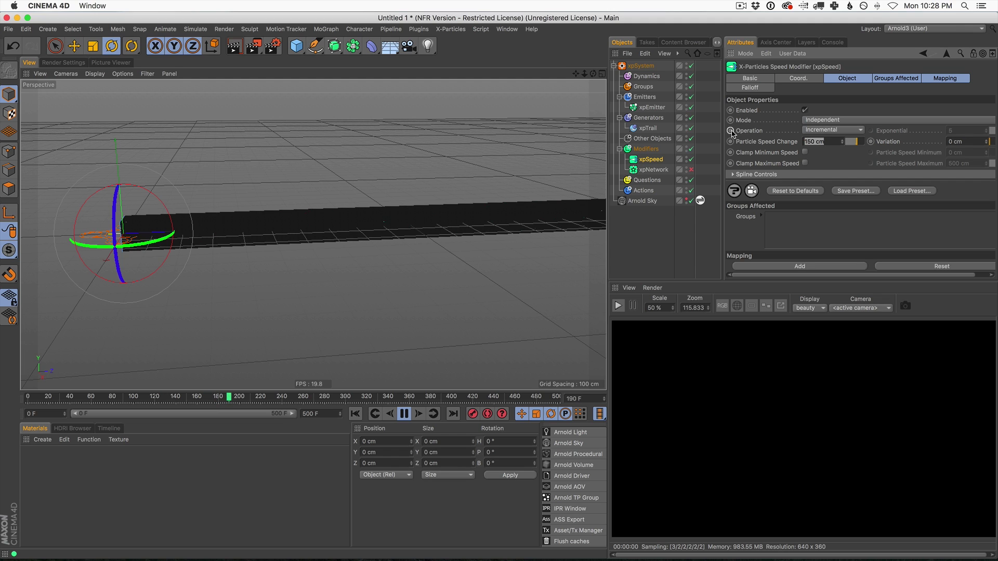
{"action": "type", "text": "-10"}
{"action": "left_click", "coordinate": [355, 414]}
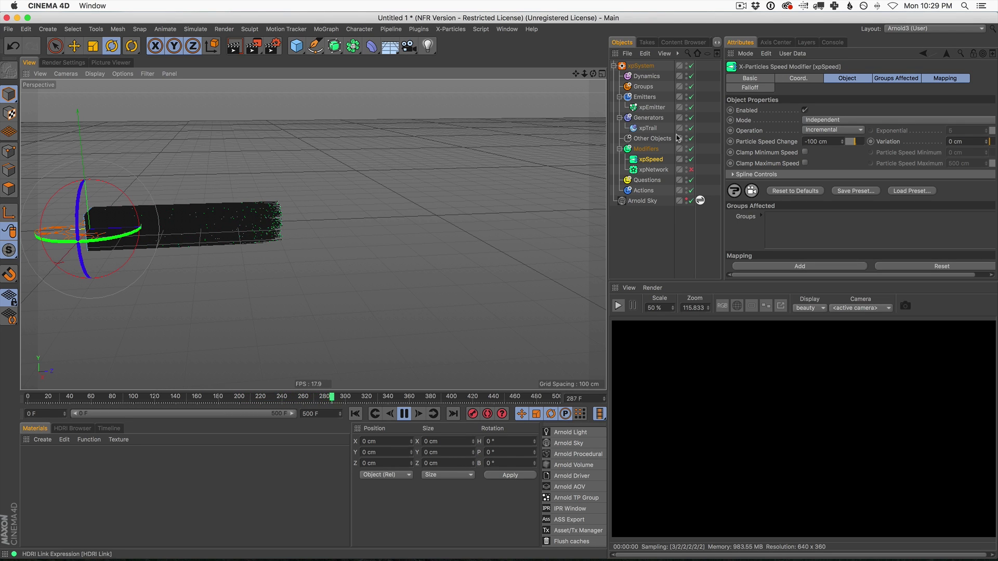
{"action": "left_click", "coordinate": [652, 107]}
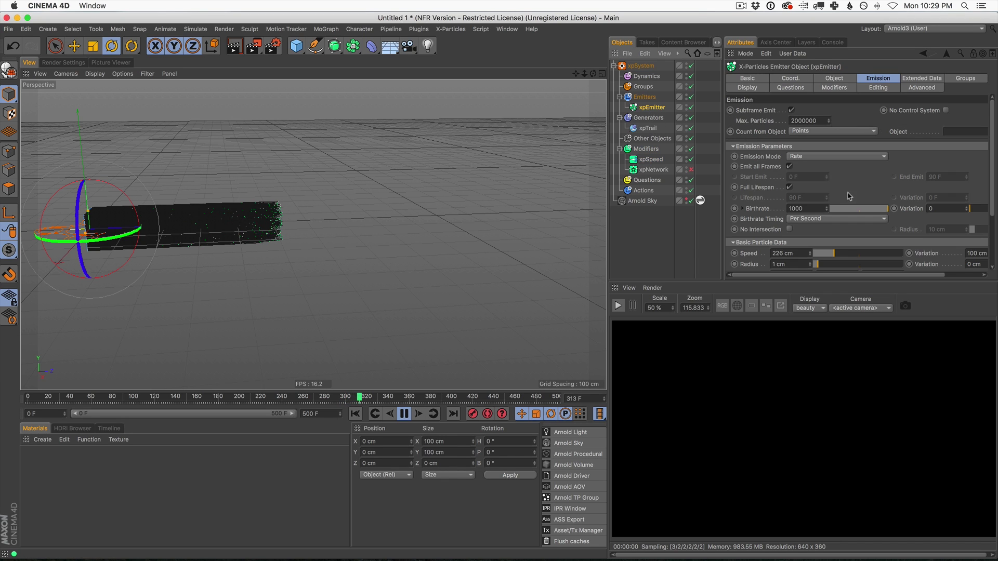
Step: Raise emitter speed to 380 cm, re-enable xpNetwork, and rewind to frame 0
{"action": "left_click_drag", "start_coordinate": [817, 257], "coordinate": [848, 255]}
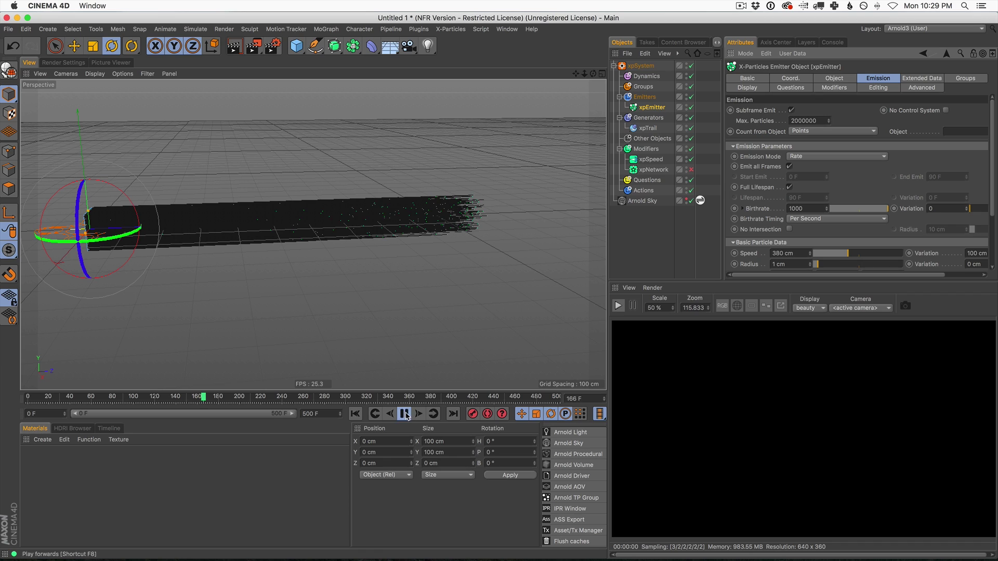
{"action": "key", "text": "F8"}
{"action": "left_click", "coordinate": [691, 169]}
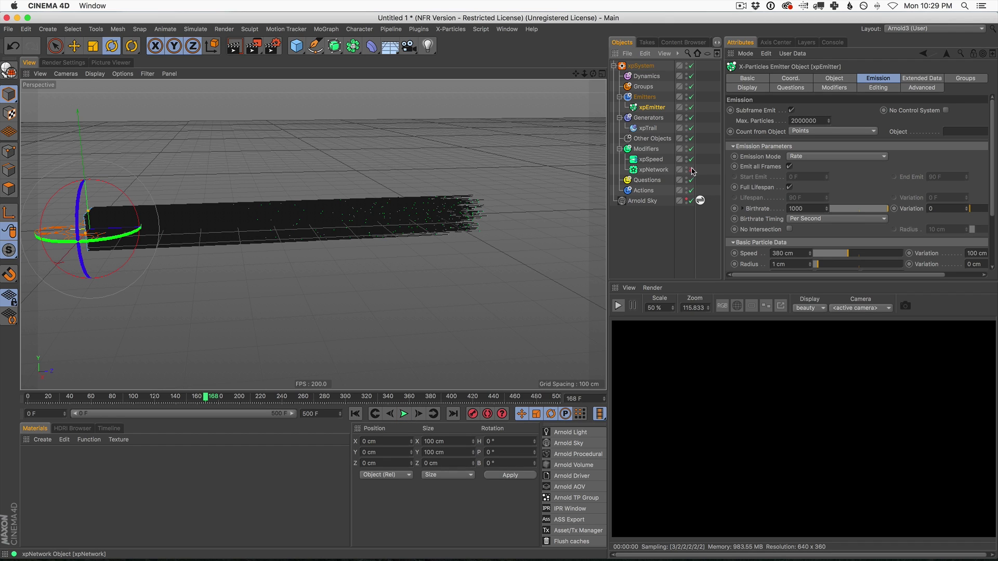
{"action": "left_click", "coordinate": [355, 414]}
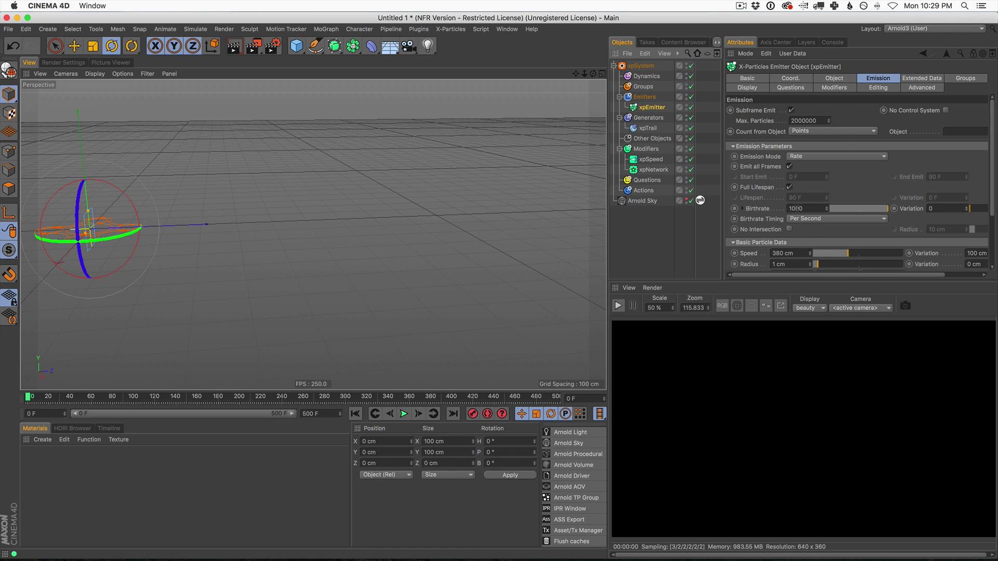
Step: Switch the emitter's Emission Mode to Shot and replay the single 1000-particle burst
{"action": "left_click", "coordinate": [793, 159]}
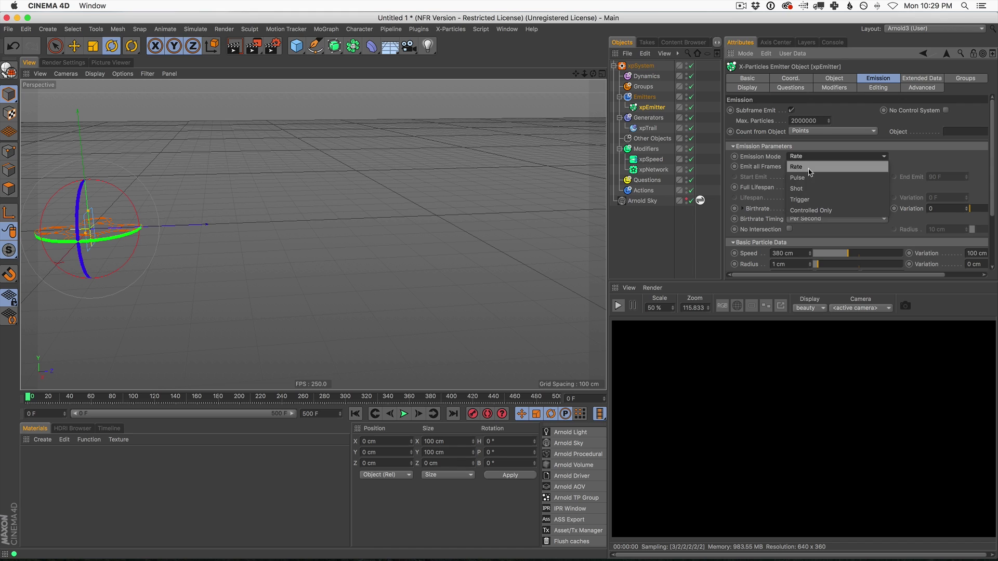
{"action": "left_click", "coordinate": [809, 184]}
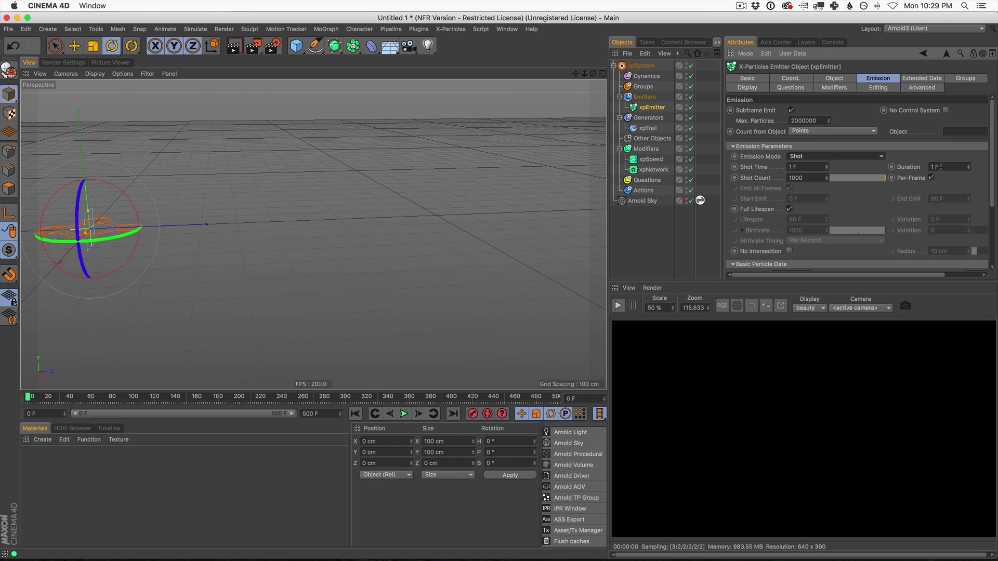
{"action": "left_click", "coordinate": [815, 160]}
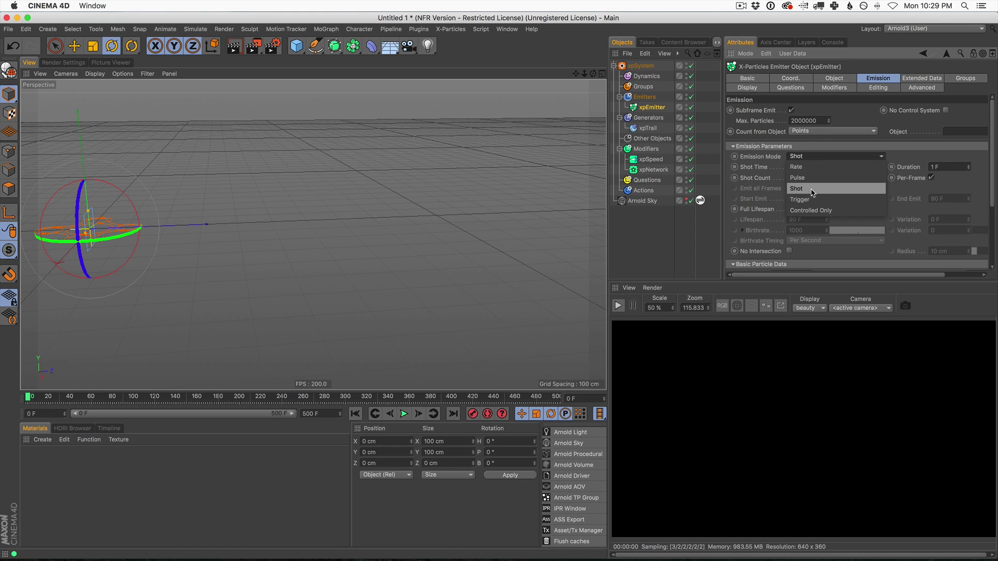
{"action": "left_click", "coordinate": [811, 192]}
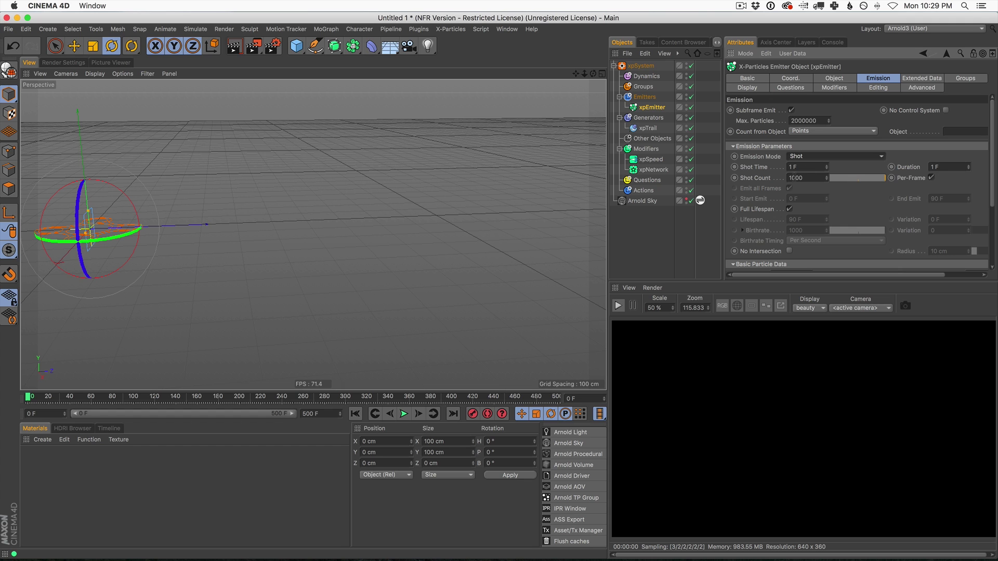
{"action": "left_click", "coordinate": [403, 414]}
{"action": "middle_click_drag", "start_coordinate": [200, 245], "coordinate": [319, 238], "text": "alt"}
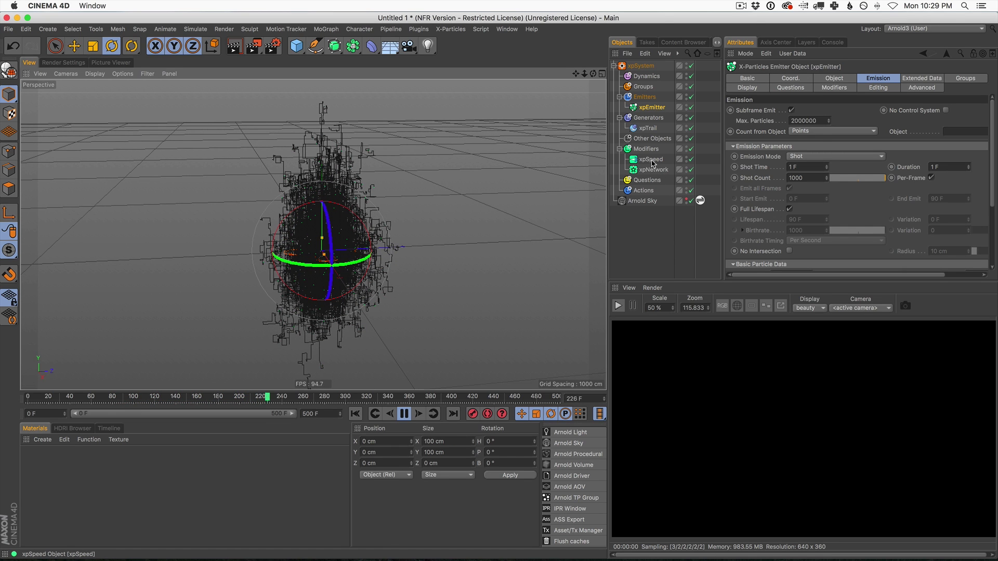
{"action": "left_click", "coordinate": [356, 413]}
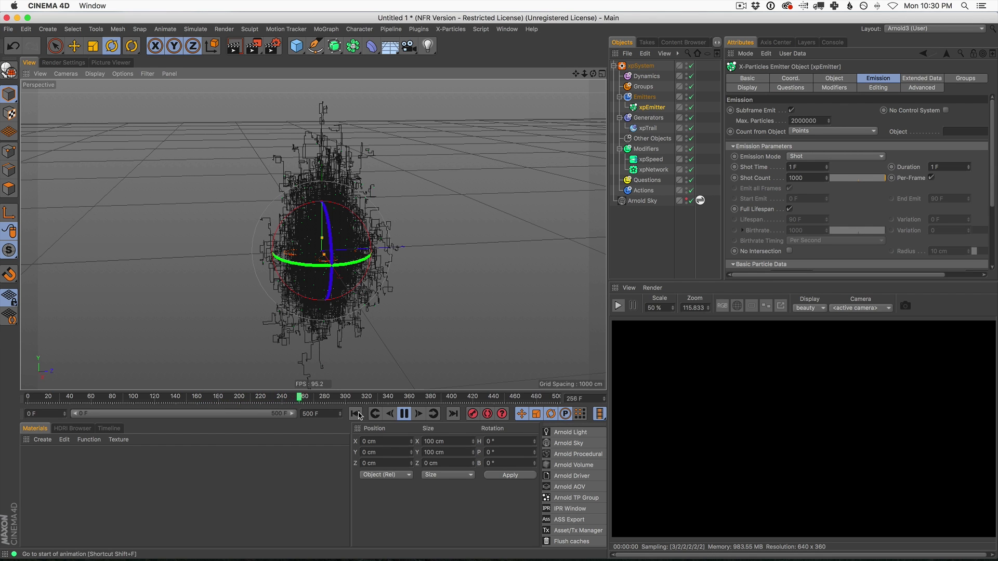
{"action": "key", "text": "shift+f"}
Step: Change xpSpeed's Particle Speed Change to -50 cm and replay, stopping at frame 341
{"action": "left_click", "coordinate": [655, 161]}
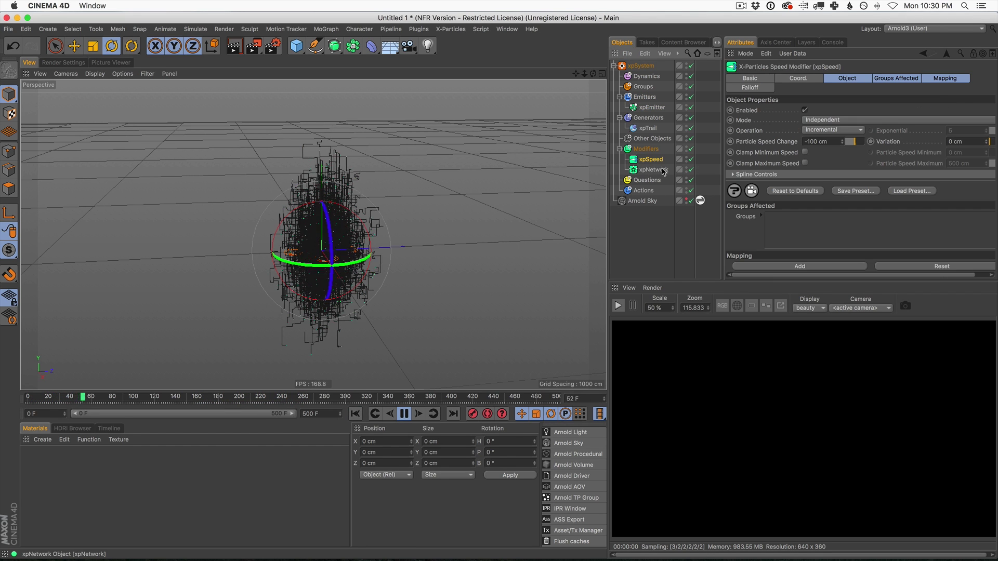
{"action": "left_click", "coordinate": [816, 141]}
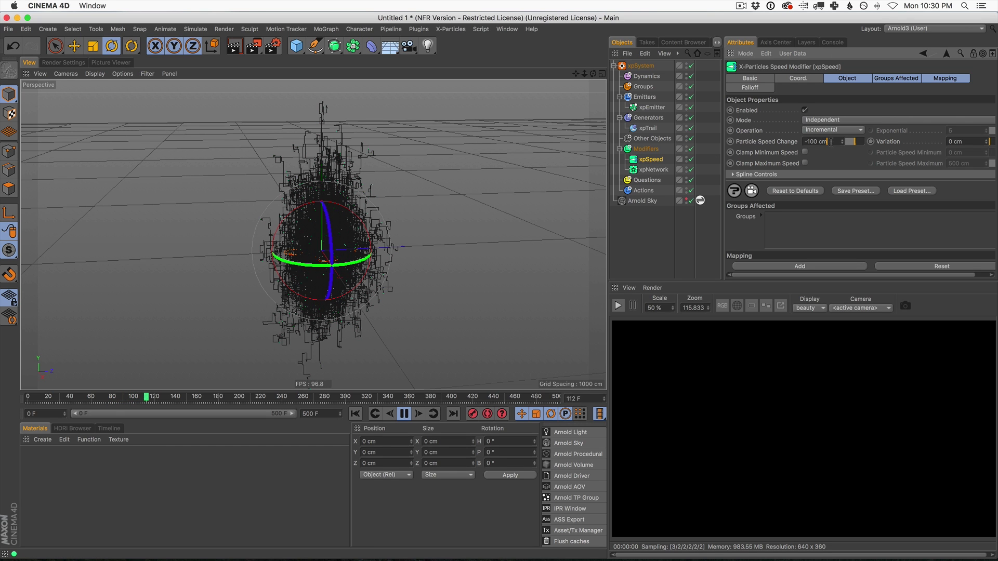
{"action": "type", "text": "-50"}
{"action": "key", "text": "Return"}
{"action": "left_click", "coordinate": [354, 414]}
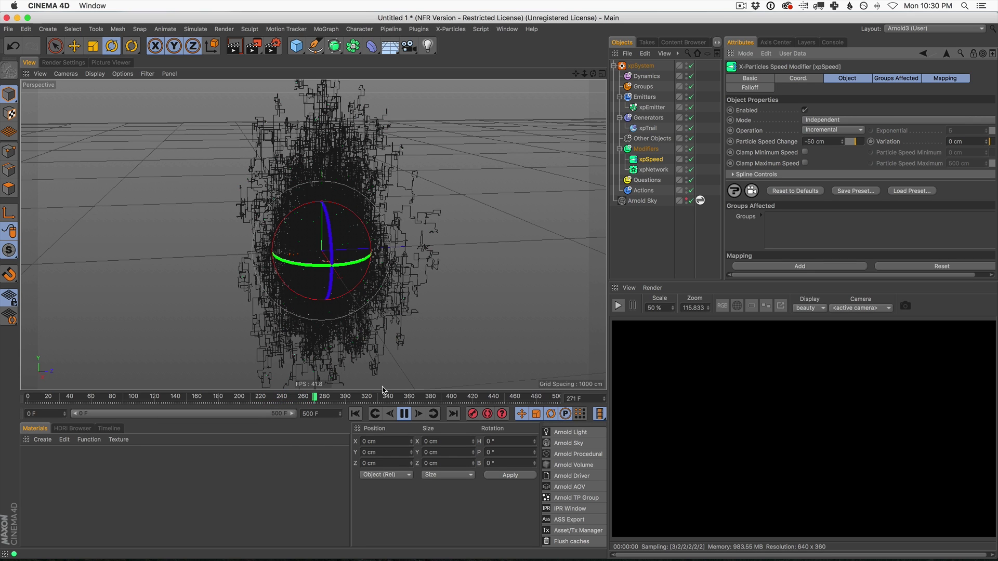
{"action": "left_click", "coordinate": [404, 414]}
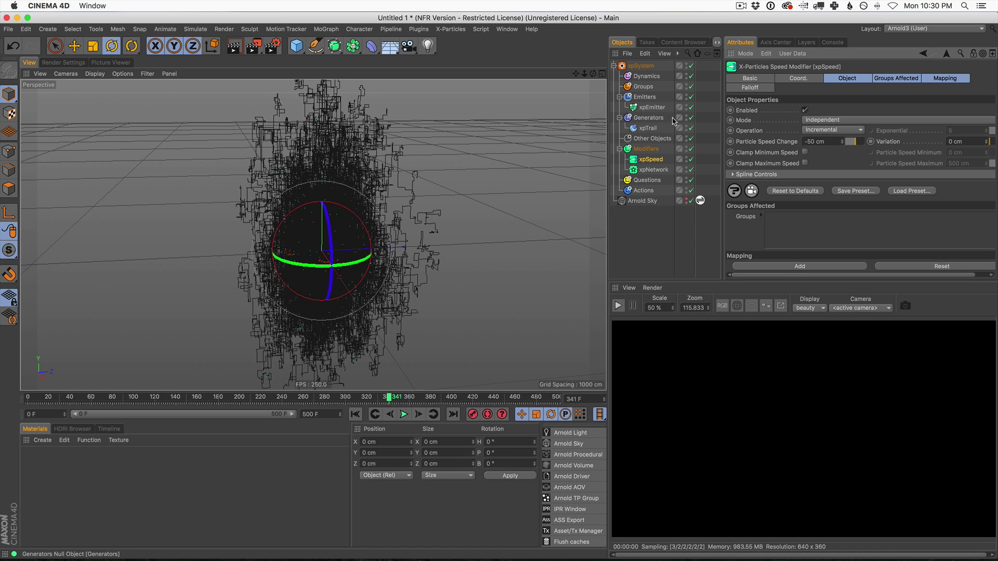
Step: Add an xpTurbulence motion modifier to the xpSystem and disable xpSpeed
{"action": "left_click", "coordinate": [642, 66]}
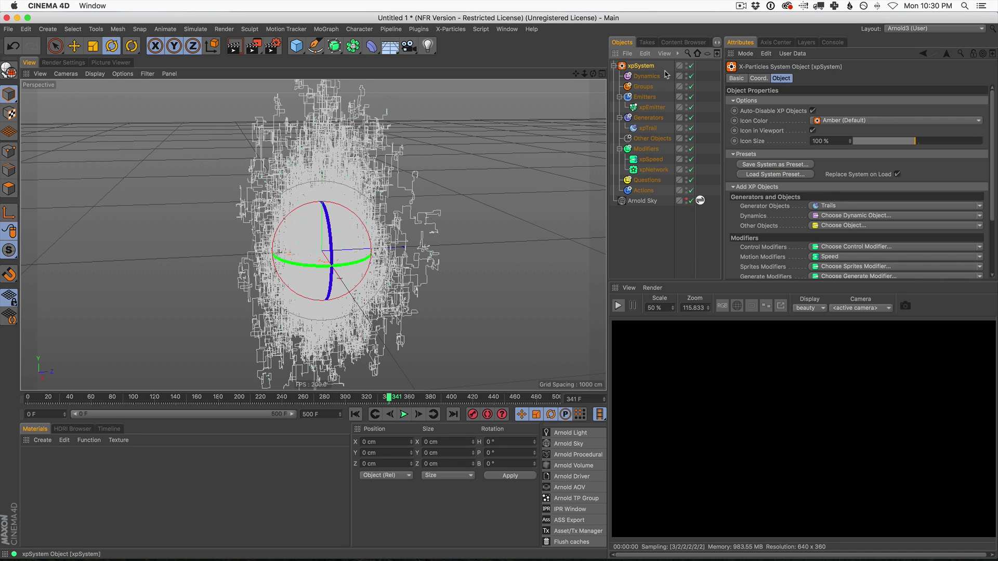
{"action": "left_click", "coordinate": [865, 257]}
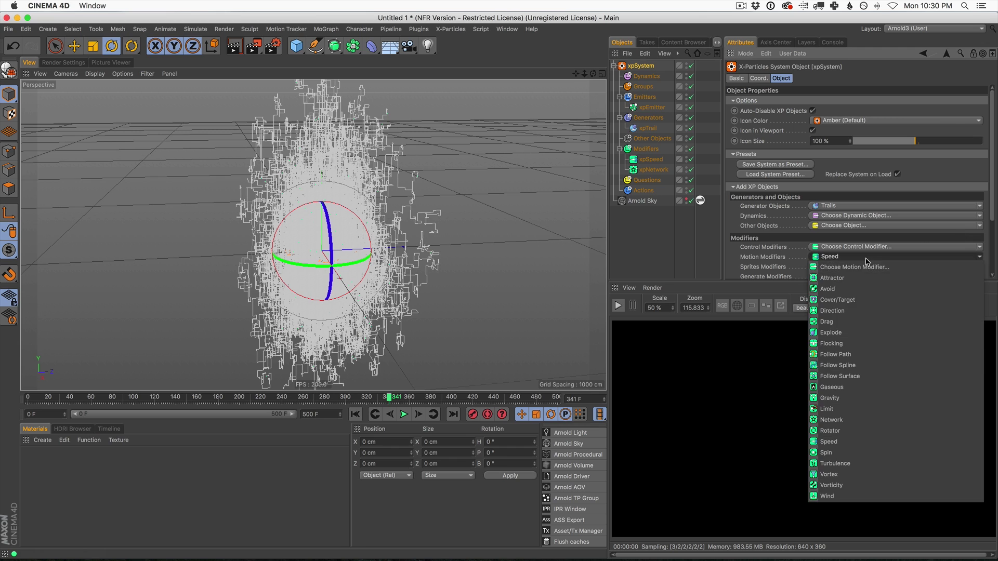
{"action": "left_click", "coordinate": [865, 466]}
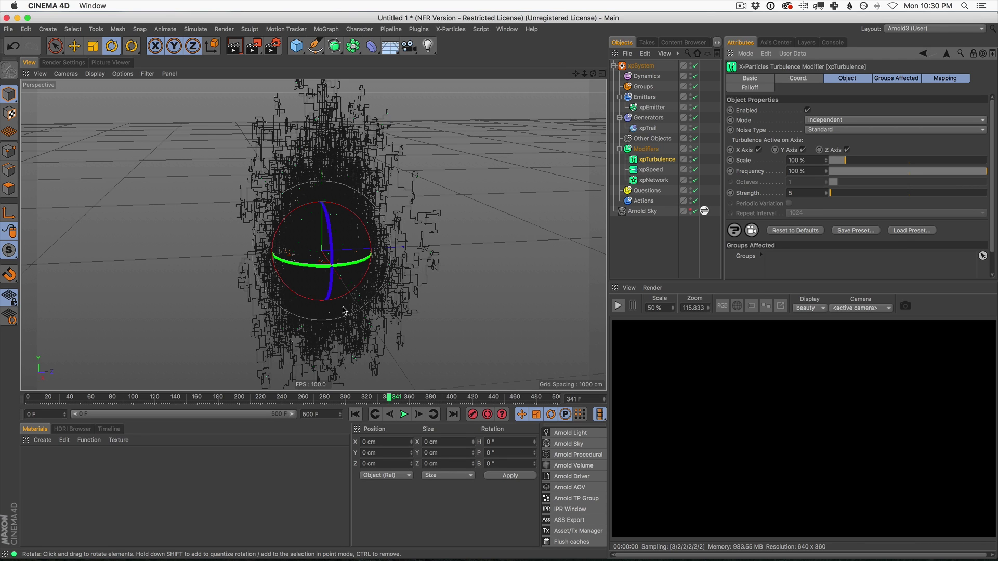
{"action": "left_click", "coordinate": [694, 170]}
Step: Disable the xpNetwork modifier and replay the simulation, orbiting to inspect the trail
{"action": "left_click", "coordinate": [695, 180]}
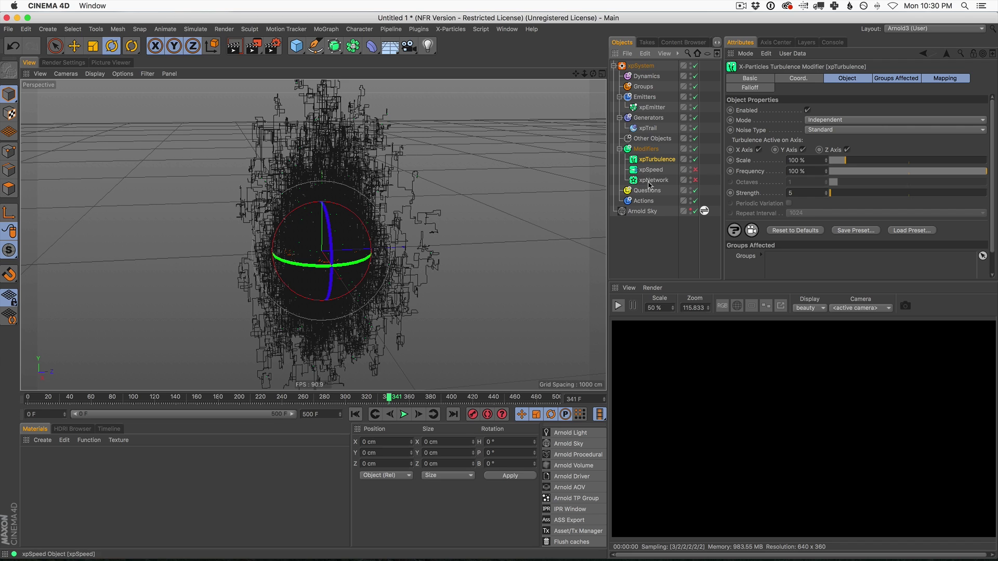
{"action": "left_click", "coordinate": [355, 414]}
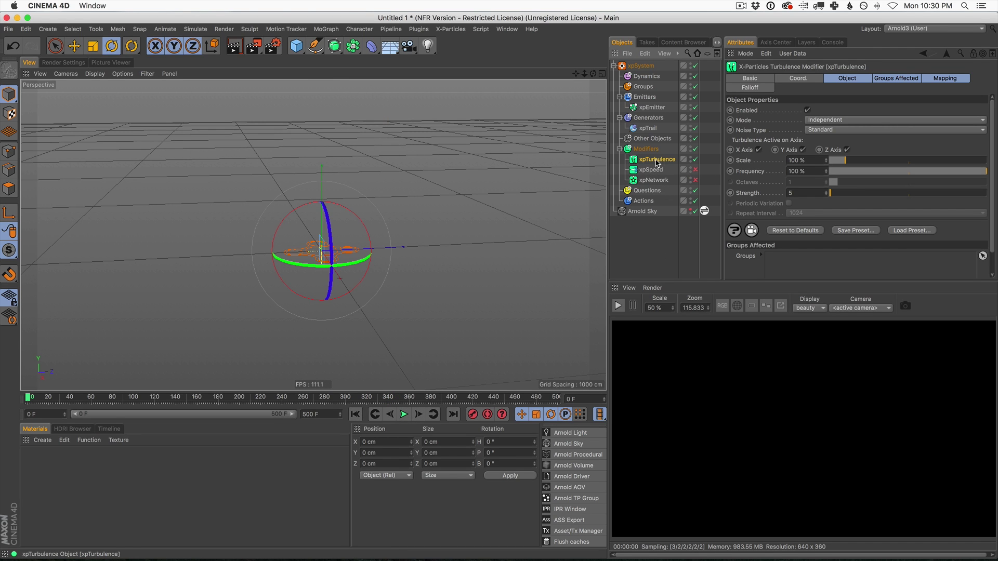
{"action": "left_click", "coordinate": [404, 415]}
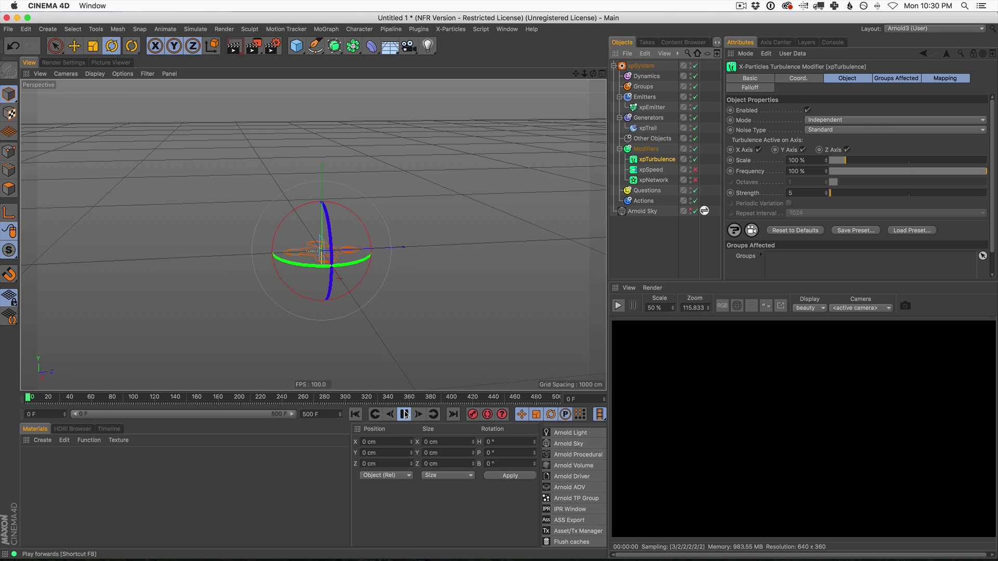
{"action": "left_click_drag", "start_coordinate": [374, 244], "coordinate": [406, 247], "text": "alt"}
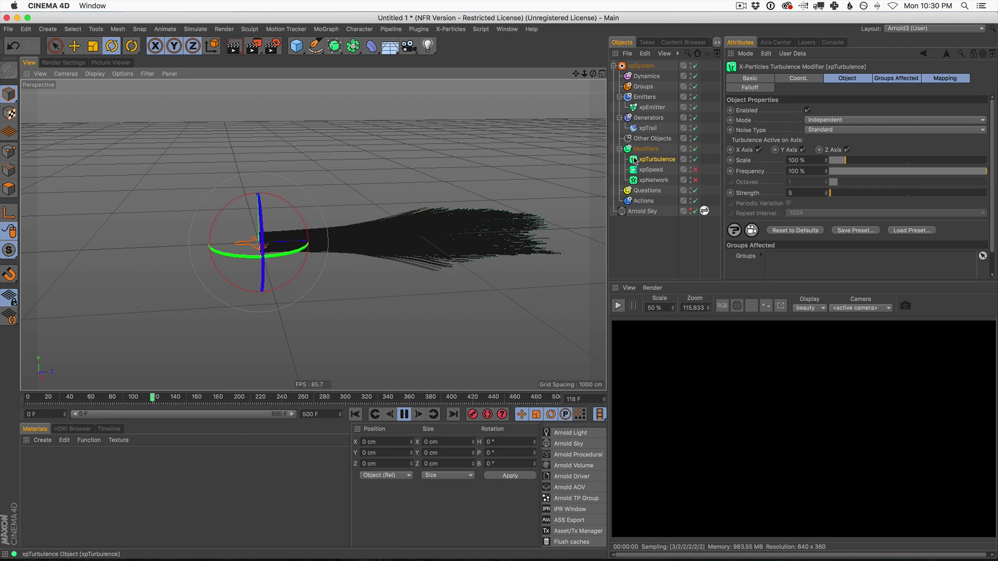
{"action": "left_click_drag", "start_coordinate": [473, 248], "coordinate": [385, 249], "text": "alt"}
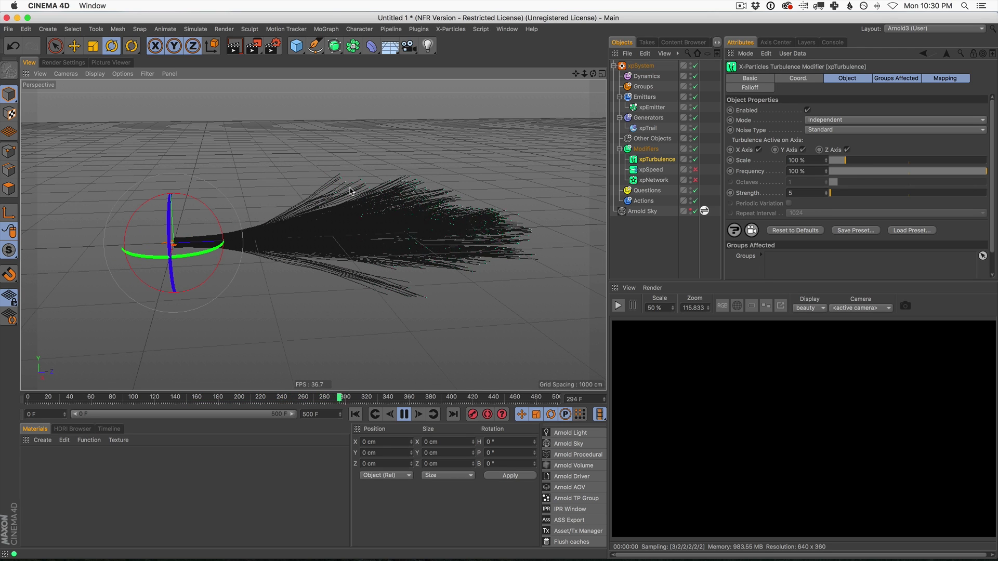
Step: Raise xpTurbulence Strength from 5 to 143 and restart the simulation from frame 0
{"action": "left_click_drag", "start_coordinate": [830, 193], "coordinate": [851, 193]}
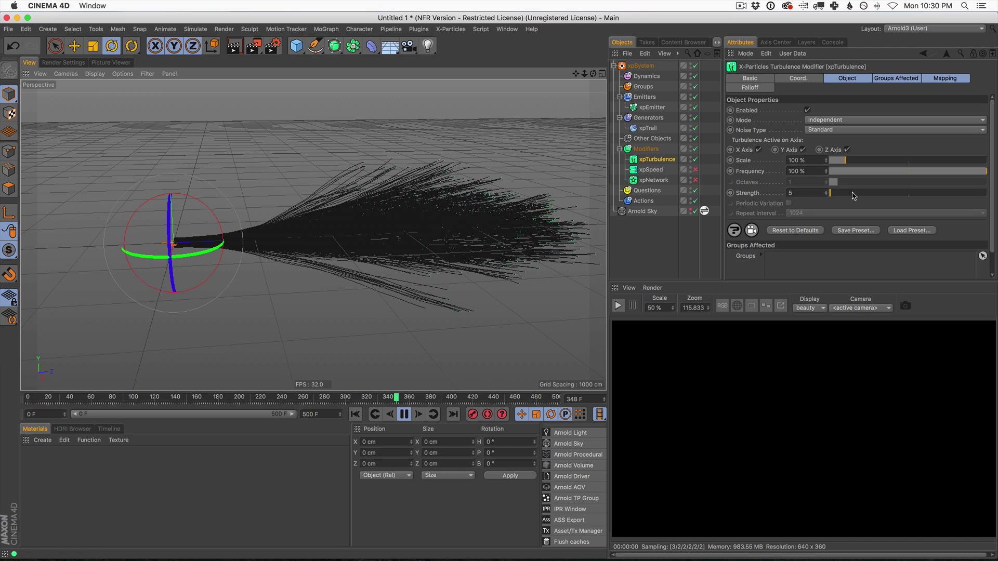
{"action": "left_click", "coordinate": [355, 414]}
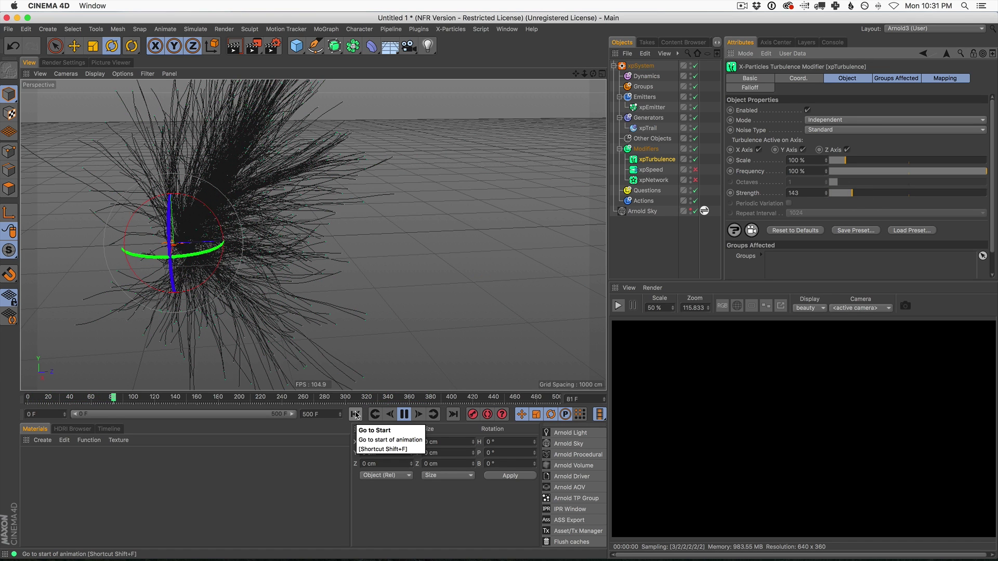
{"action": "scroll", "coordinate": [362, 223], "scroll_direction": "down", "scroll_amount": 10}
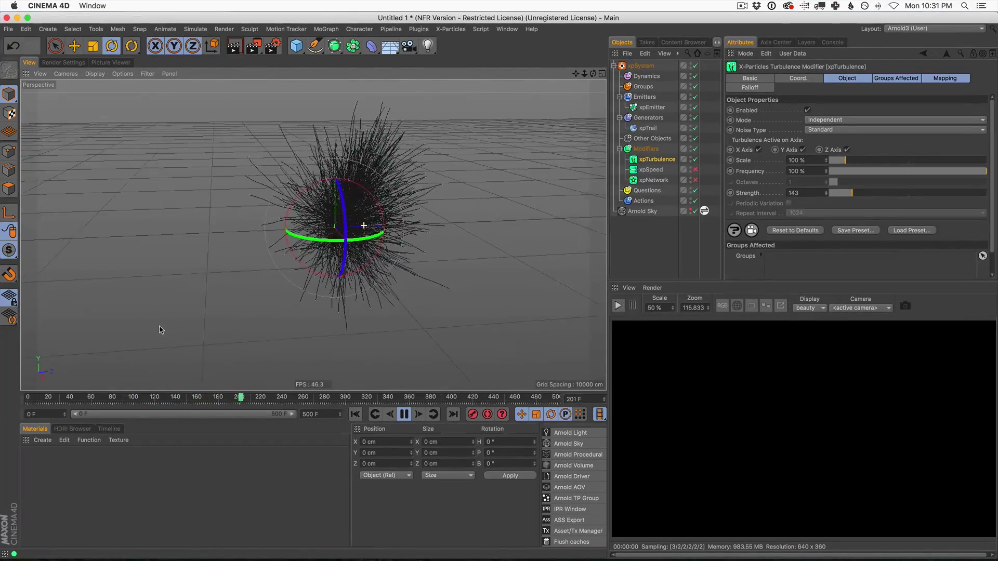
{"action": "scroll", "coordinate": [363, 223], "scroll_direction": "up", "scroll_amount": 10}
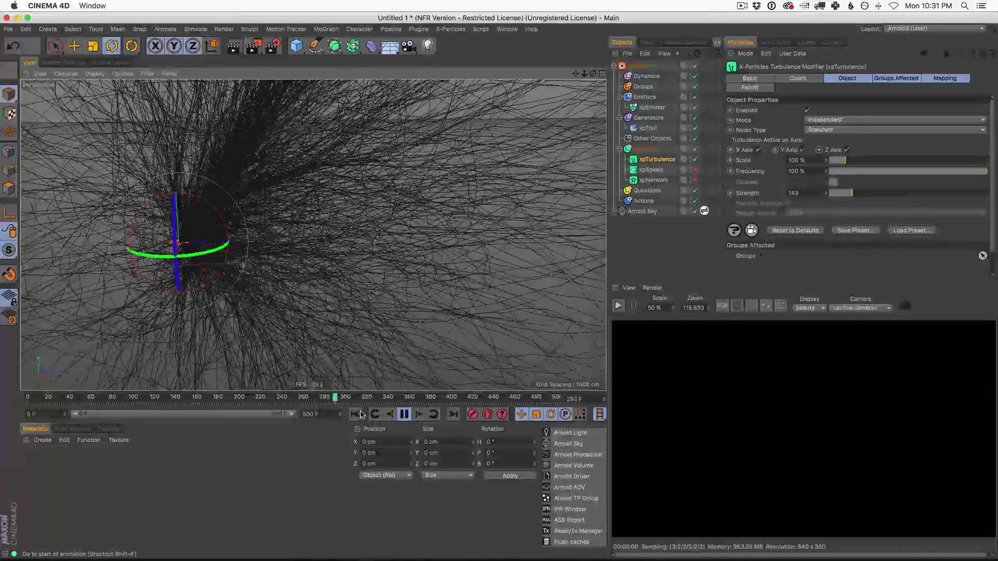
{"action": "key", "text": "shift+f"}
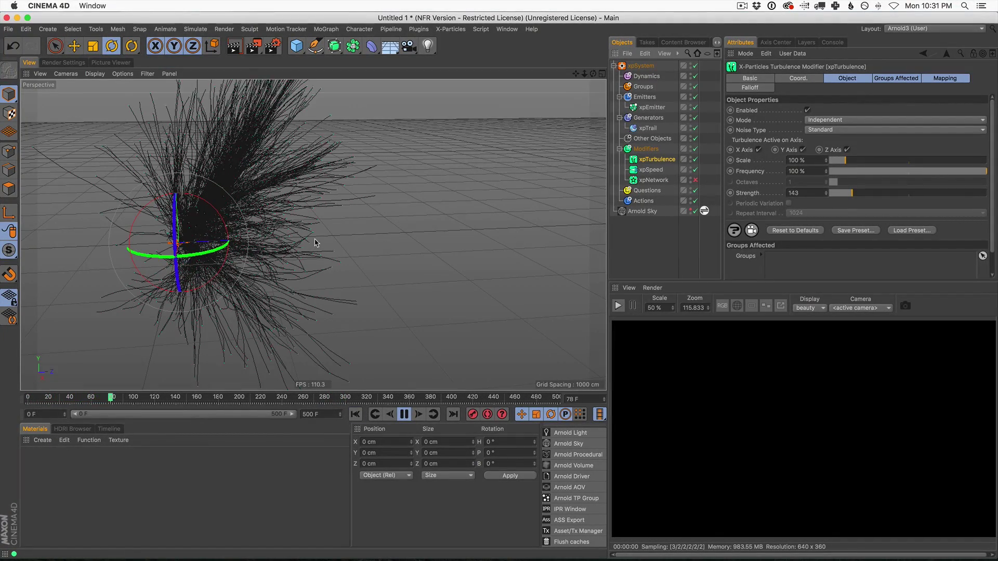
Step: Lower xpTurbulence Strength from 143 to 5, replay, and orbit to view the trail side-on
{"action": "left_click_drag", "start_coordinate": [353, 252], "coordinate": [293, 284], "text": "alt"}
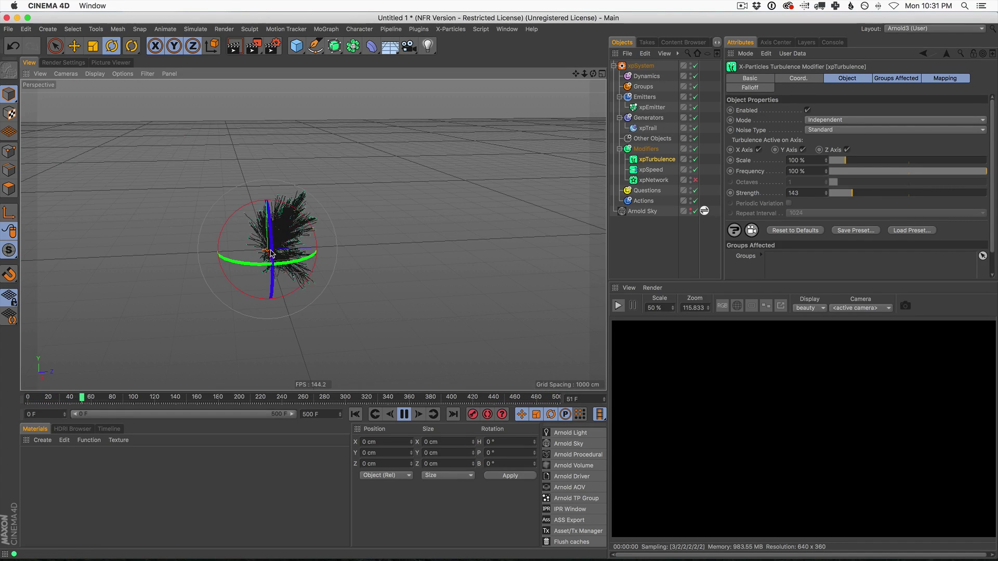
{"action": "left_click_drag", "start_coordinate": [851, 193], "coordinate": [830, 196]}
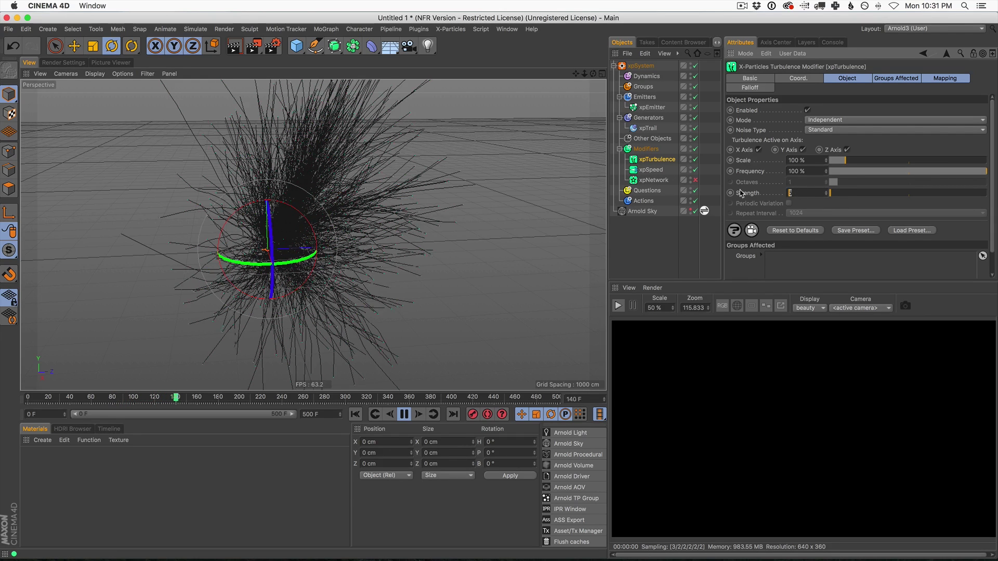
{"action": "left_click", "coordinate": [356, 415]}
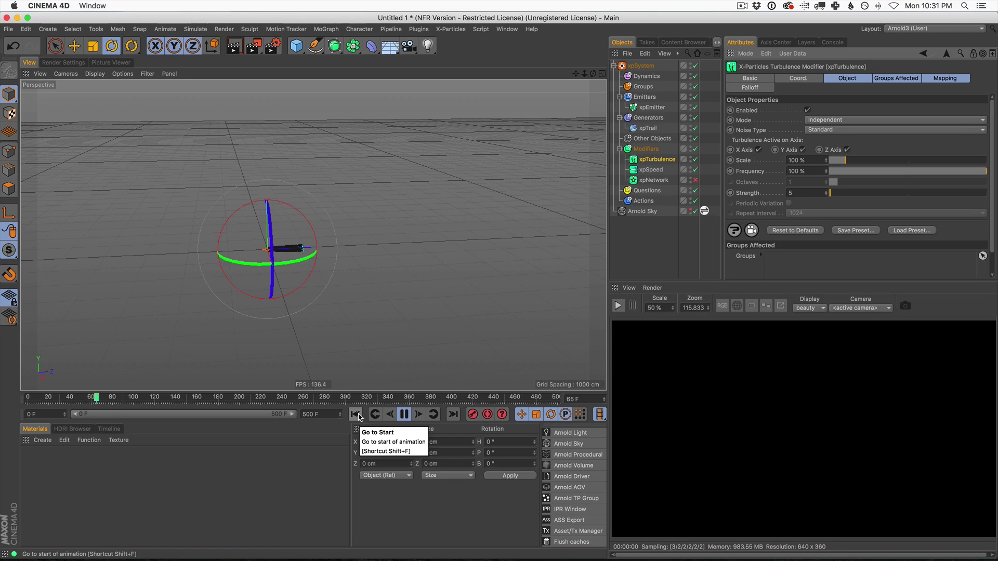
{"action": "left_click_drag", "start_coordinate": [304, 252], "coordinate": [420, 227], "text": "alt"}
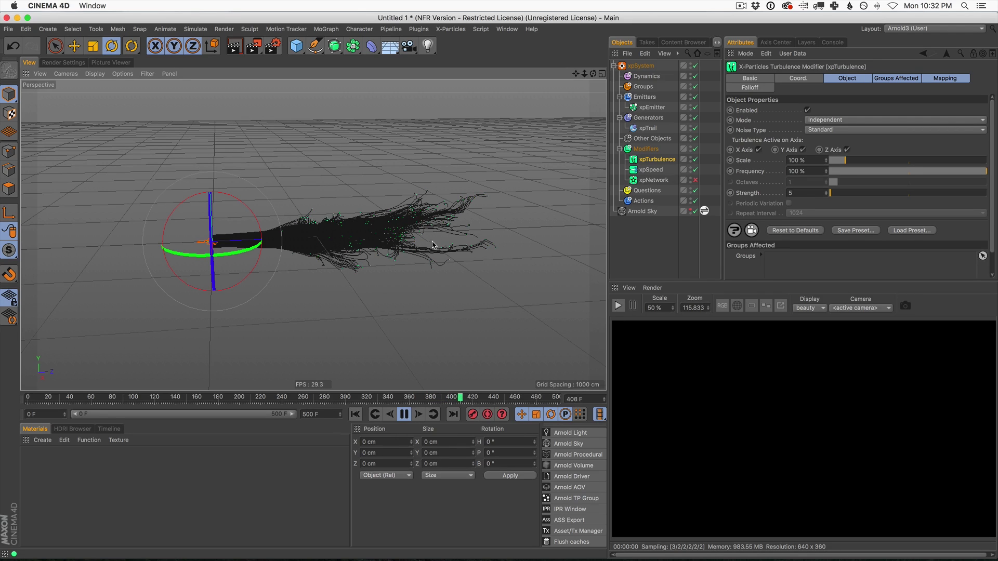
{"action": "left_click_drag", "start_coordinate": [431, 229], "coordinate": [482, 208], "text": "alt"}
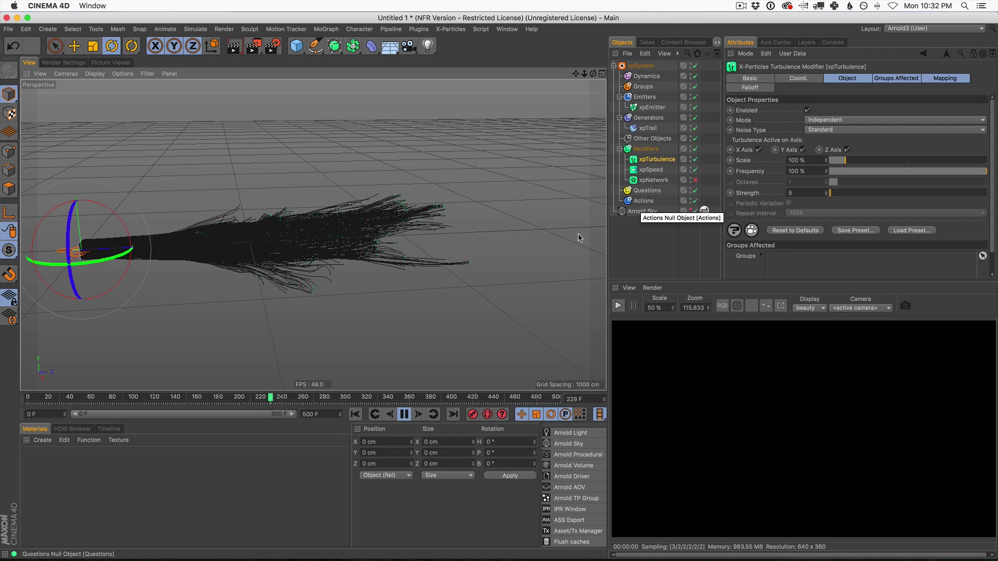
{"action": "left_click", "coordinate": [663, 172]}
Step: Set xpSpeed's Particle Speed Change to -100 cm and replay the shortened trail
{"action": "left_click", "coordinate": [821, 141]}
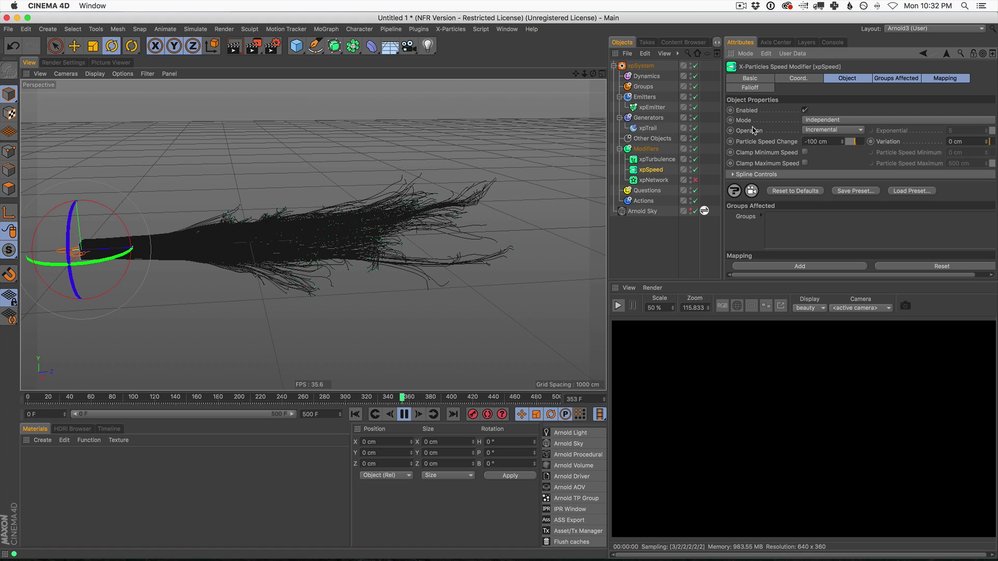
{"action": "left_click", "coordinate": [356, 414]}
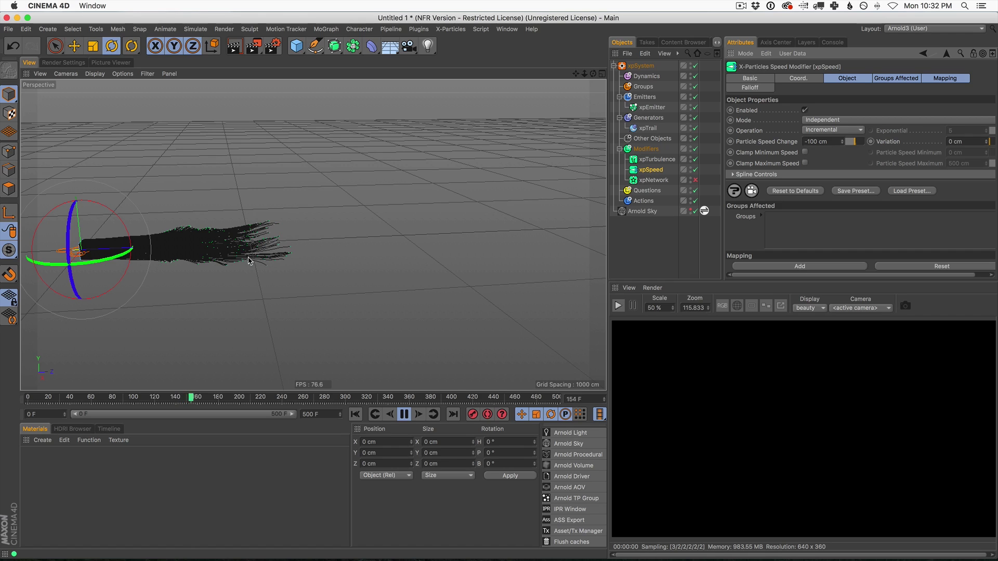
{"action": "middle_click_drag", "start_coordinate": [228, 266], "coordinate": [409, 238], "text": "alt"}
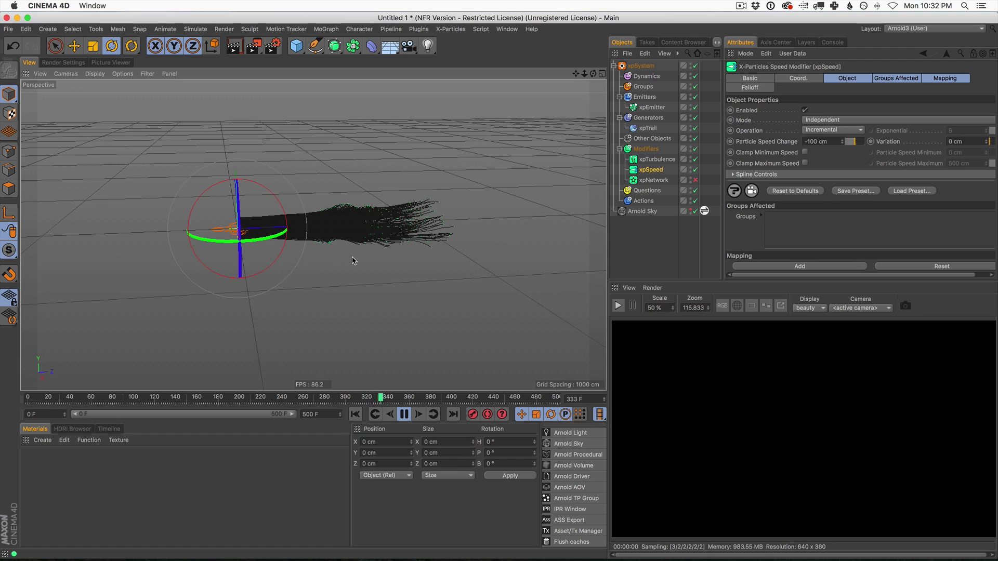
{"action": "left_click", "coordinate": [652, 159]}
{"action": "left_click", "coordinate": [651, 169]}
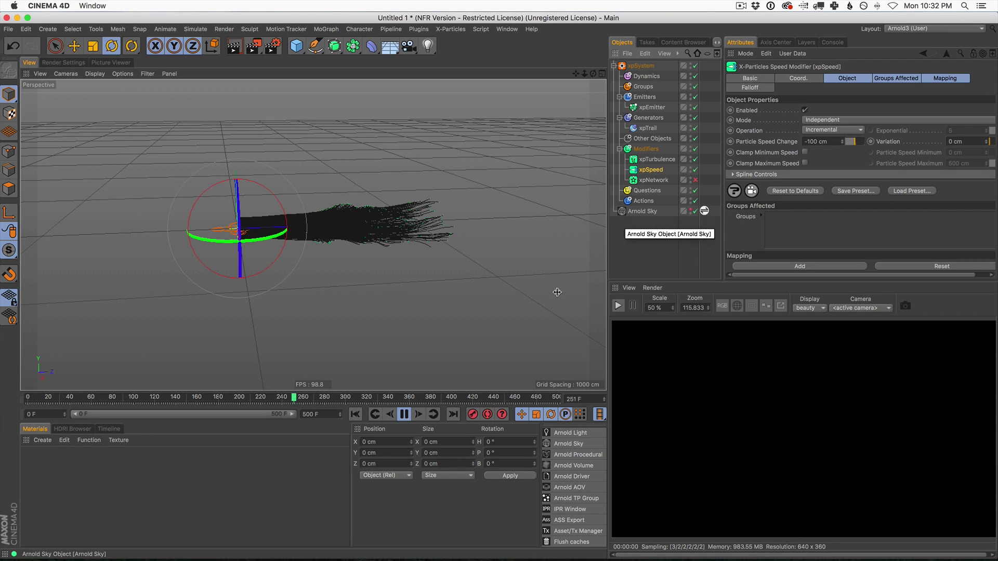
{"action": "left_click", "coordinate": [405, 414]}
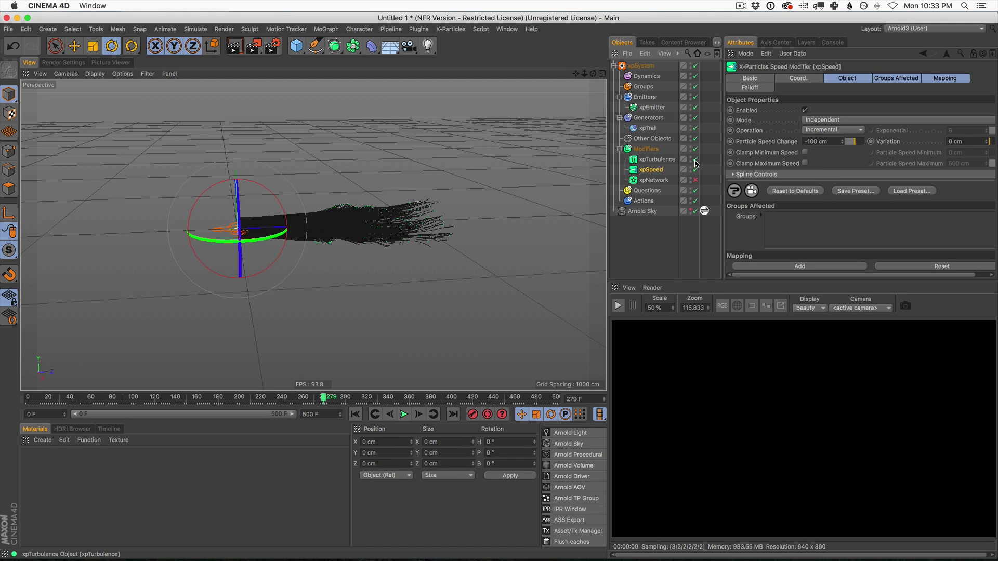
{"action": "left_click", "coordinate": [656, 160]}
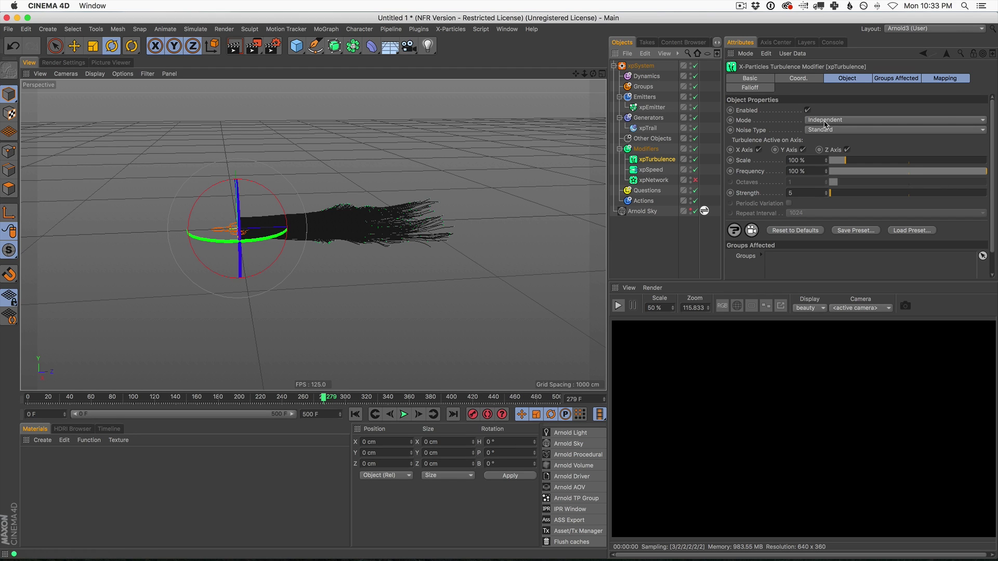
Step: Switch the xpTurbulence noise type to Curl and replay the simulation from frame 0
{"action": "left_click", "coordinate": [826, 130]}
{"action": "left_click", "coordinate": [826, 167]}
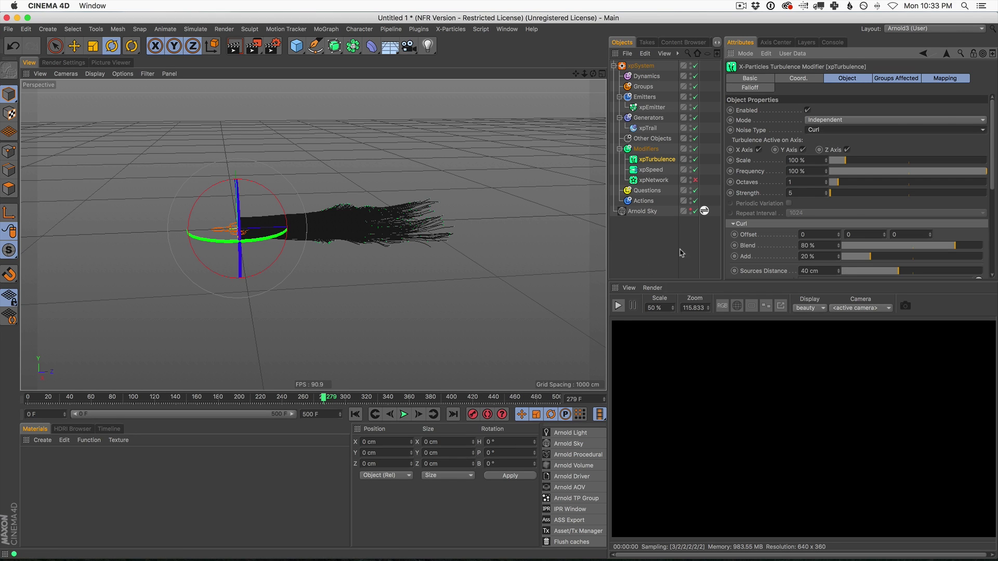
{"action": "left_click", "coordinate": [355, 414]}
{"action": "left_click", "coordinate": [404, 414]}
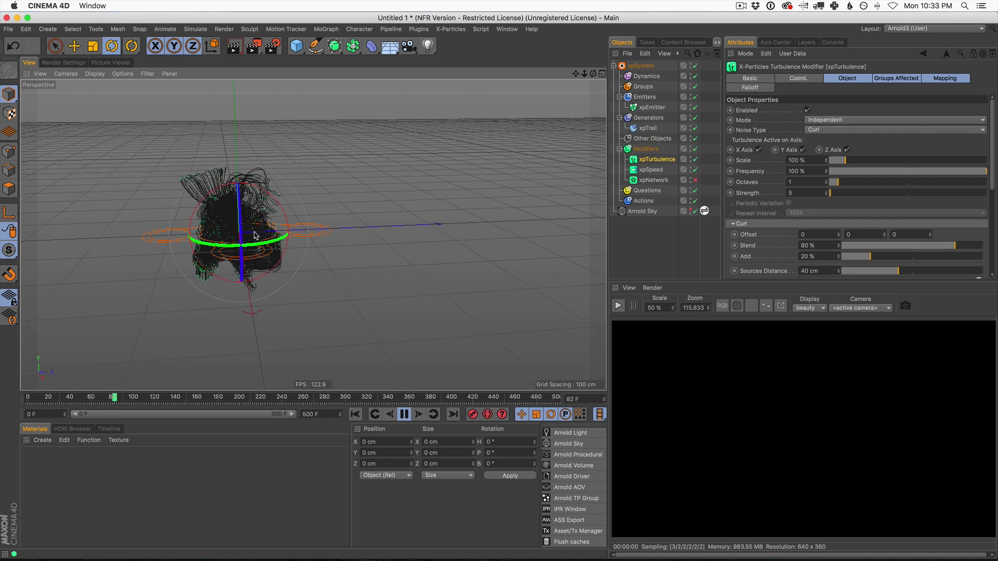
{"action": "middle_click_drag", "start_coordinate": [256, 235], "coordinate": [321, 238], "text": "alt"}
Step: Disable the xpSpeed modifier and pause to view the curly trails around the emitter
{"action": "left_click", "coordinate": [695, 170]}
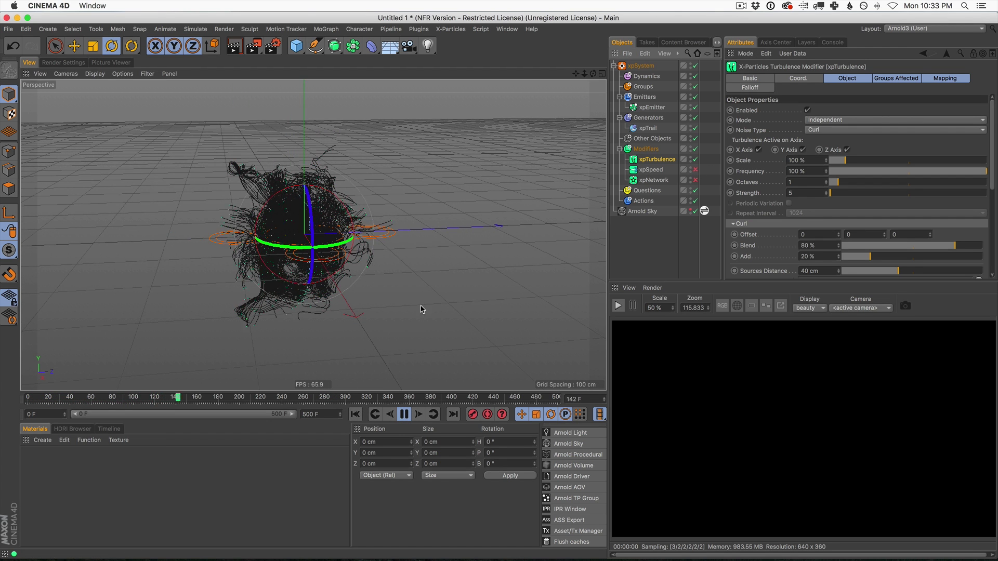
{"action": "left_click", "coordinate": [404, 415]}
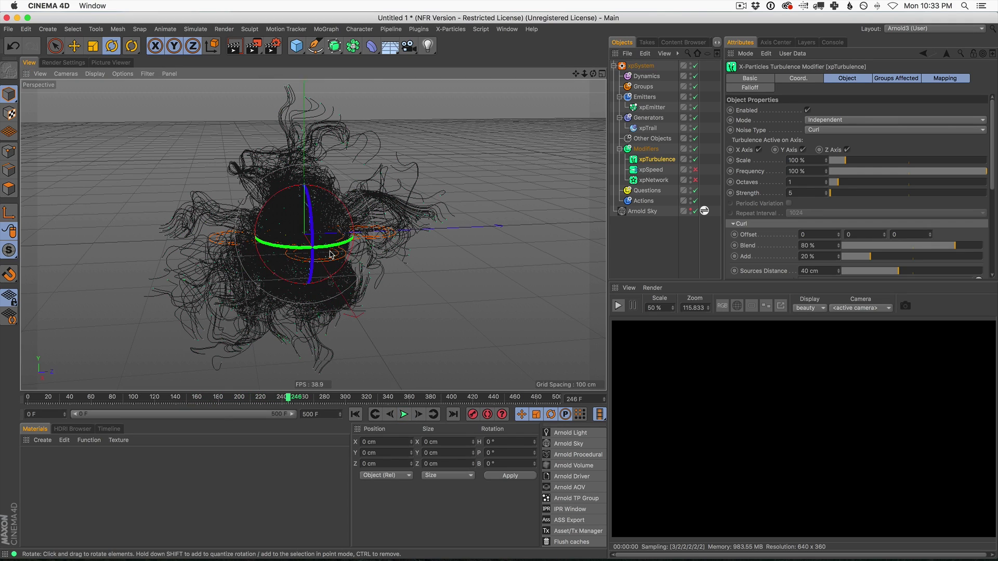
{"action": "left_click_drag", "start_coordinate": [330, 254], "coordinate": [347, 241], "text": "alt"}
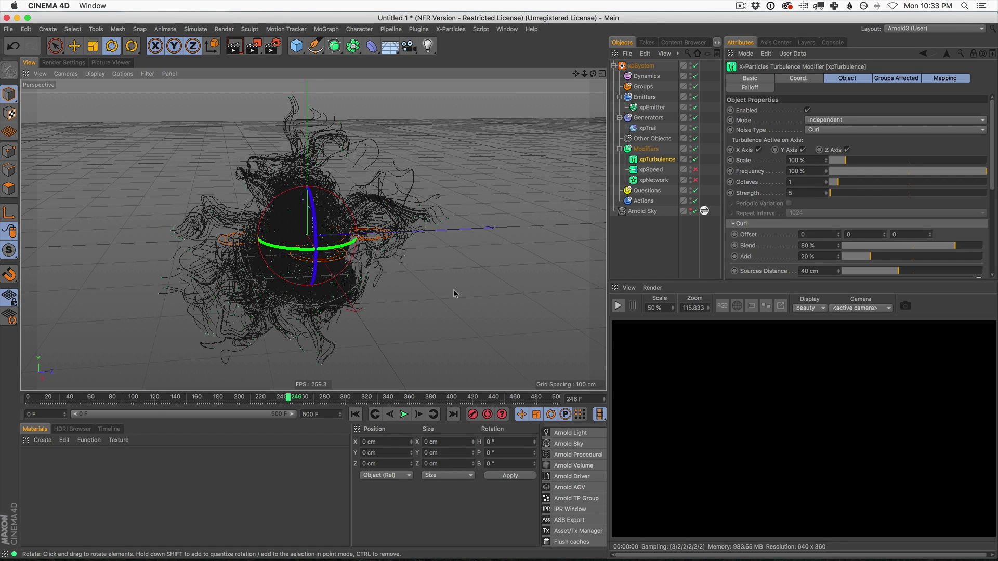
{"action": "left_click", "coordinate": [42, 440]}
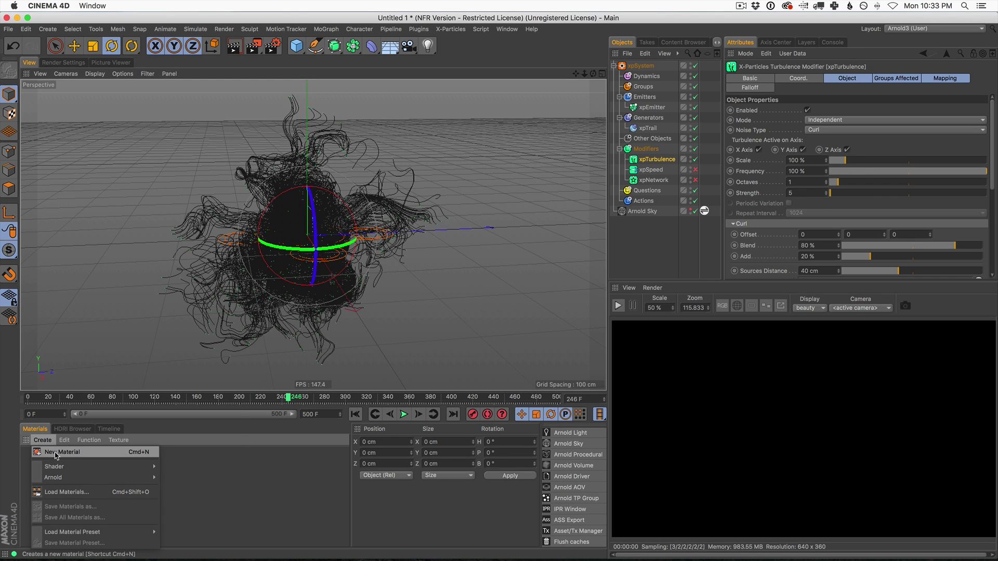
Step: Create an X-Particles Material, apply it to xpEmitter, and test it in Render View
{"action": "mouse_move", "coordinate": [64, 470]}
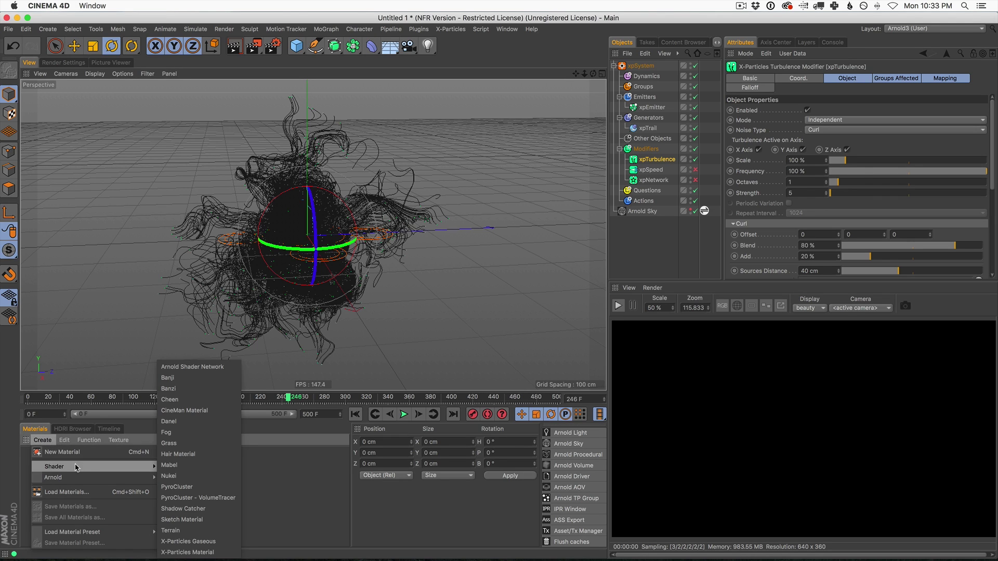
{"action": "left_click", "coordinate": [220, 552]}
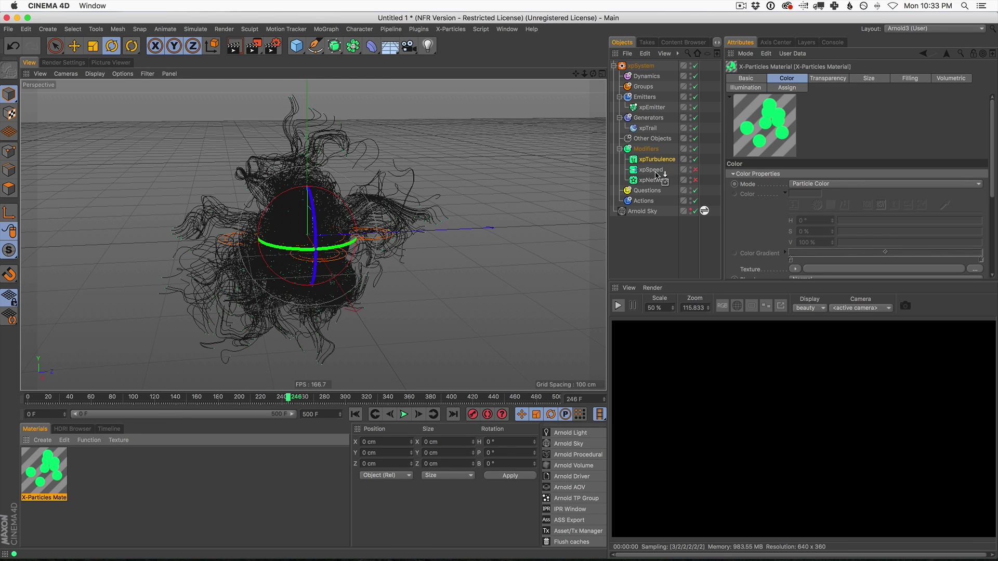
{"action": "left_click_drag", "start_coordinate": [654, 109], "coordinate": [654, 108]}
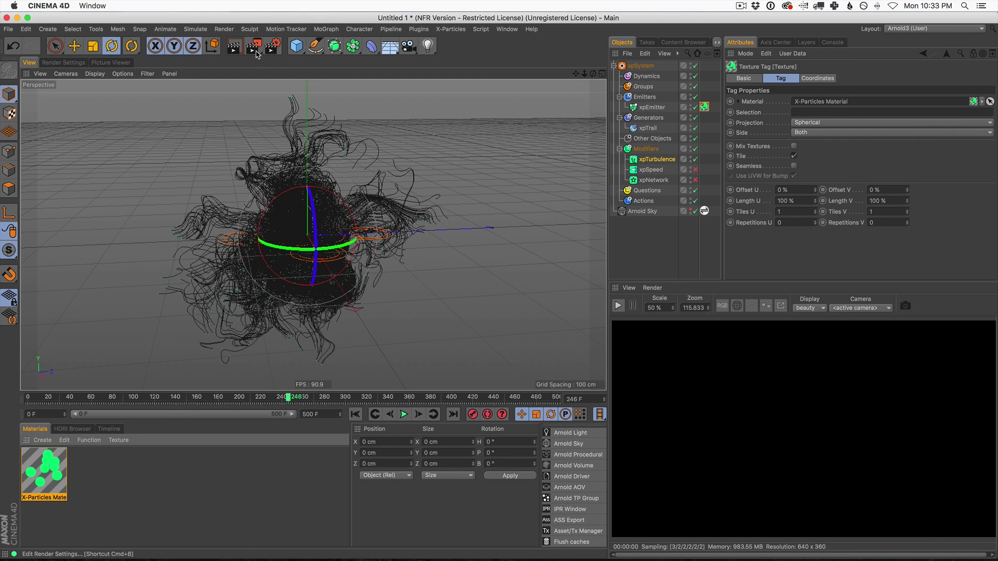
{"action": "left_click", "coordinate": [234, 46]}
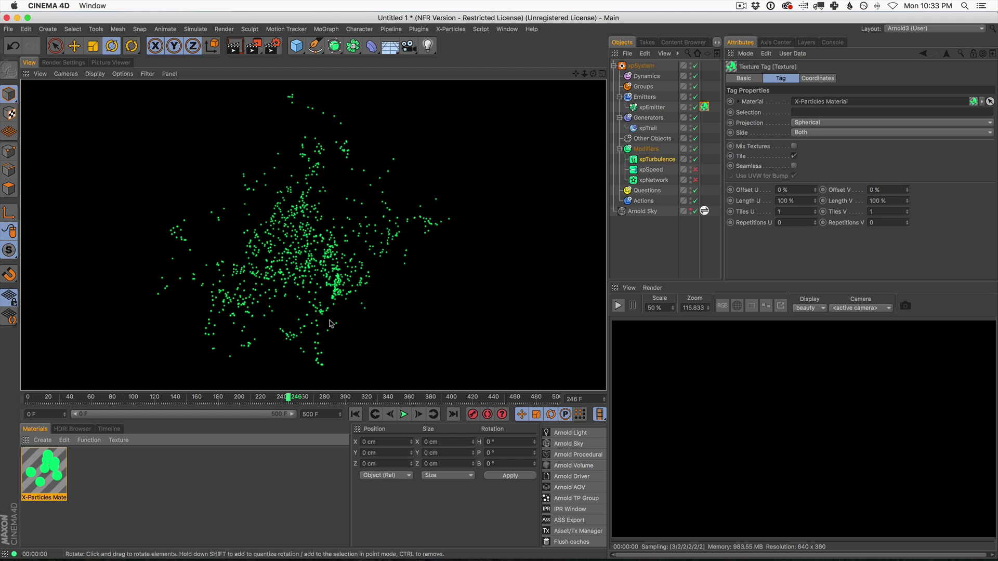
{"action": "left_click", "coordinate": [315, 278]}
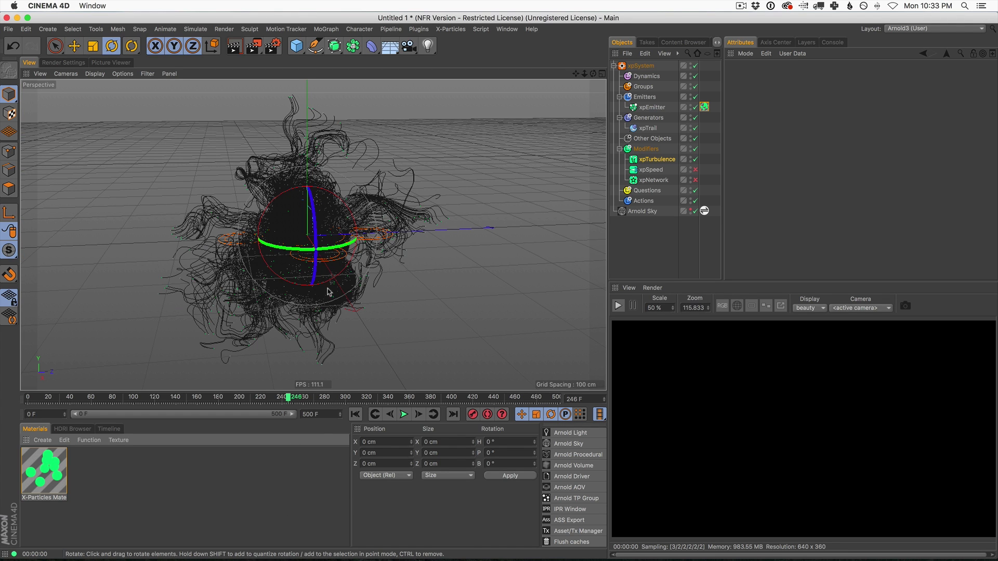
{"action": "left_click", "coordinate": [705, 107]}
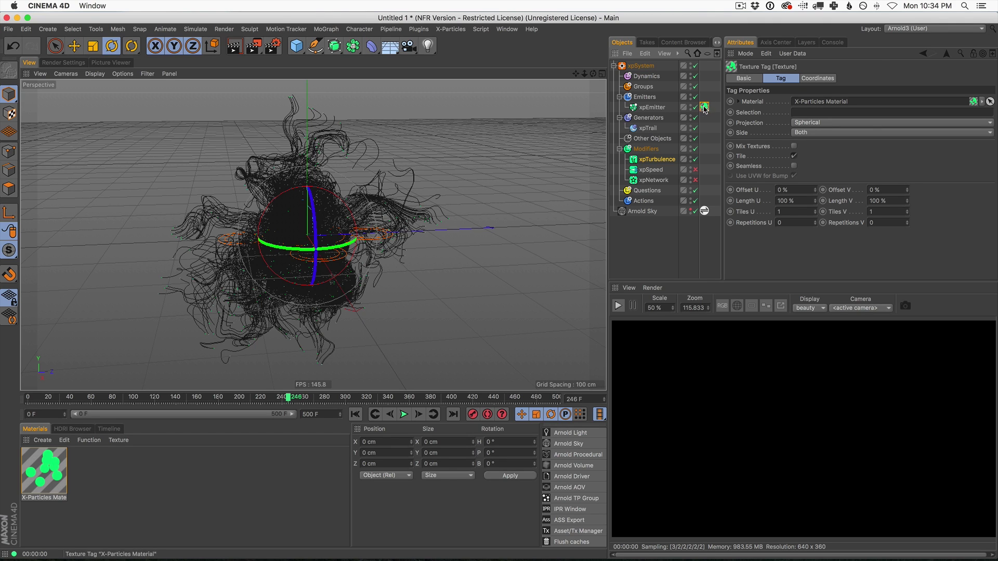
Step: Replace xpEmitter's material tag with an Arnold Parameters tag and hide the sky's viewport background
{"action": "key", "text": "Delete"}
{"action": "left_click", "coordinate": [653, 107]}
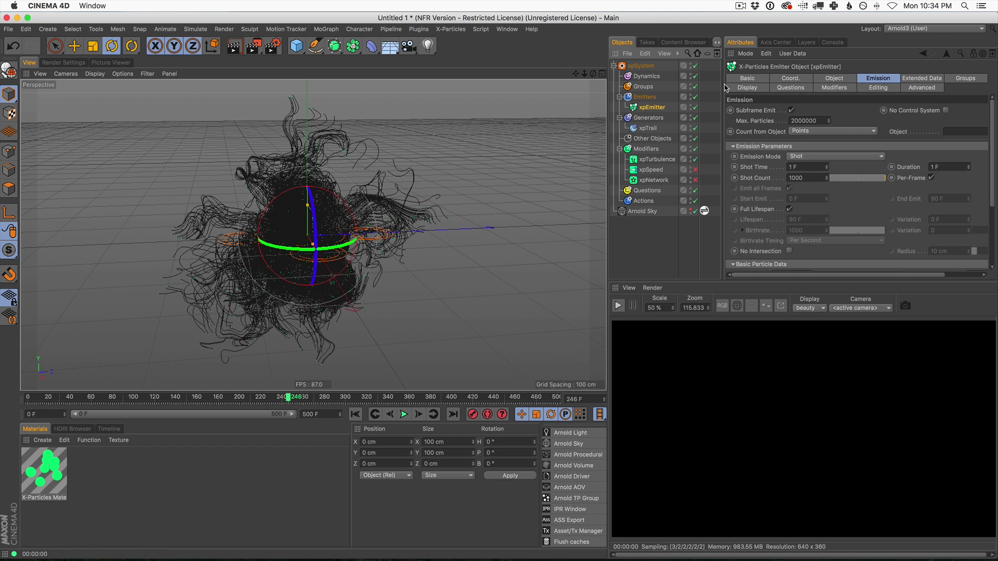
{"action": "left_click_drag", "start_coordinate": [722, 89], "coordinate": [797, 89]}
{"action": "left_click", "coordinate": [713, 54]}
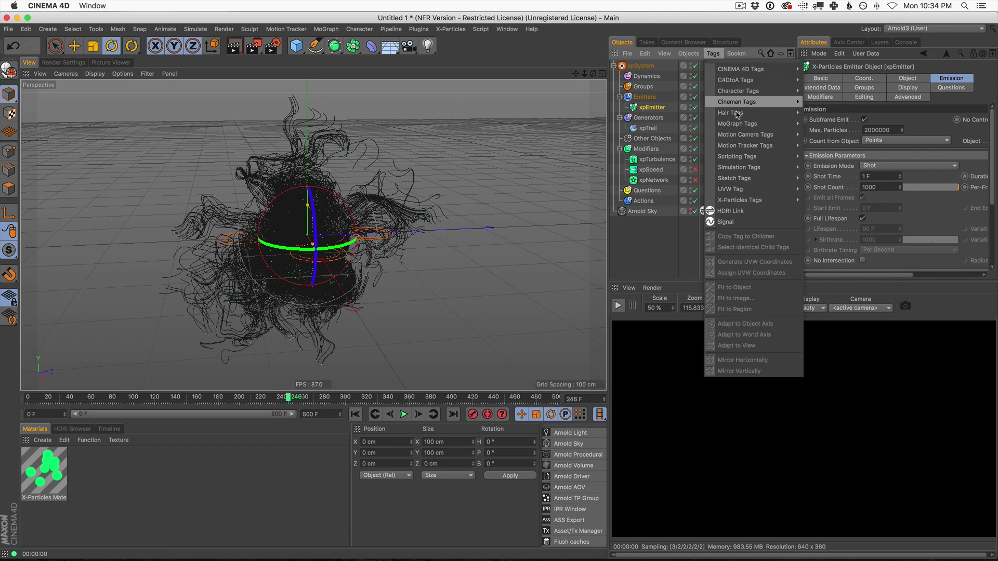
{"action": "mouse_move", "coordinate": [759, 92]}
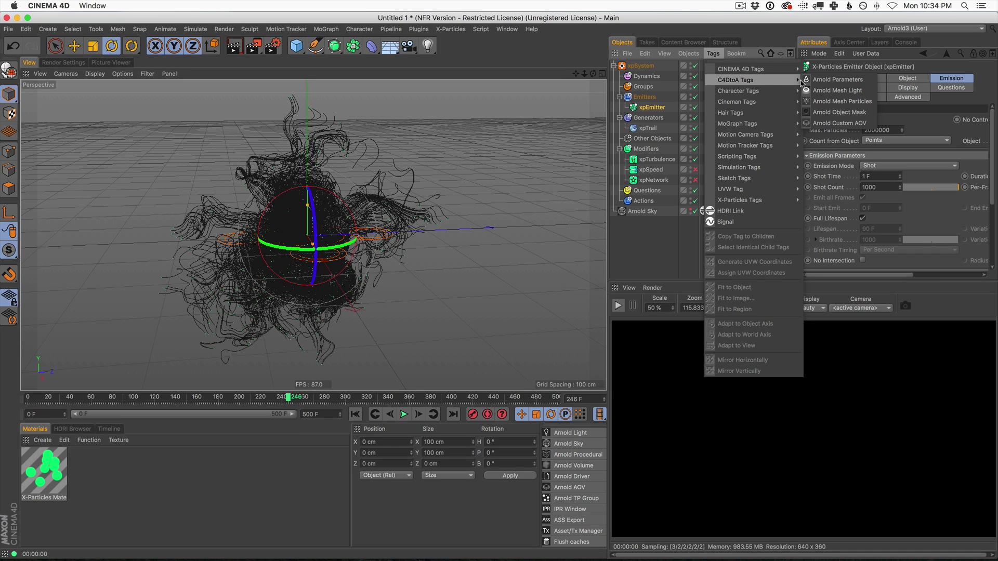
{"action": "left_click", "coordinate": [833, 81]}
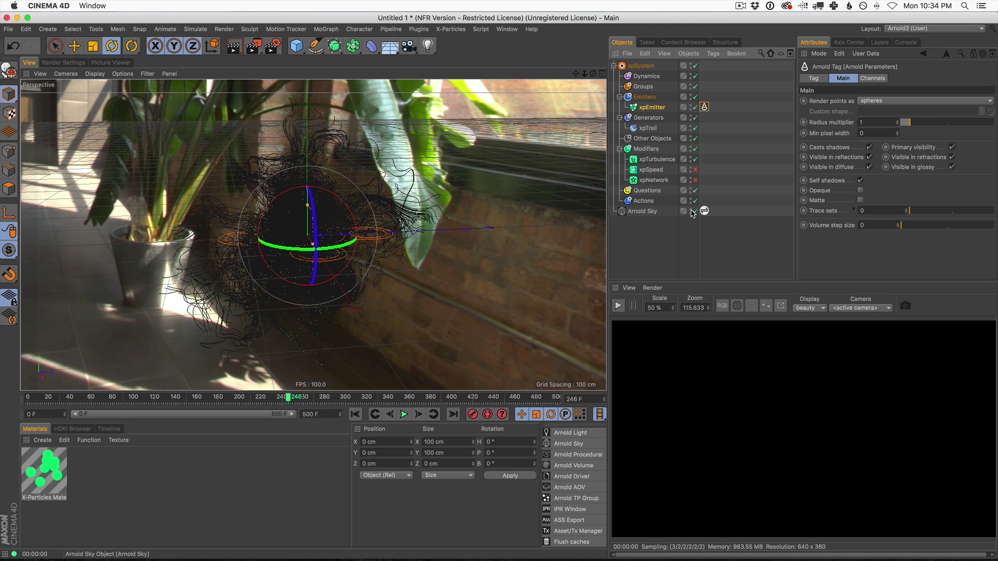
{"action": "left_click", "coordinate": [693, 211]}
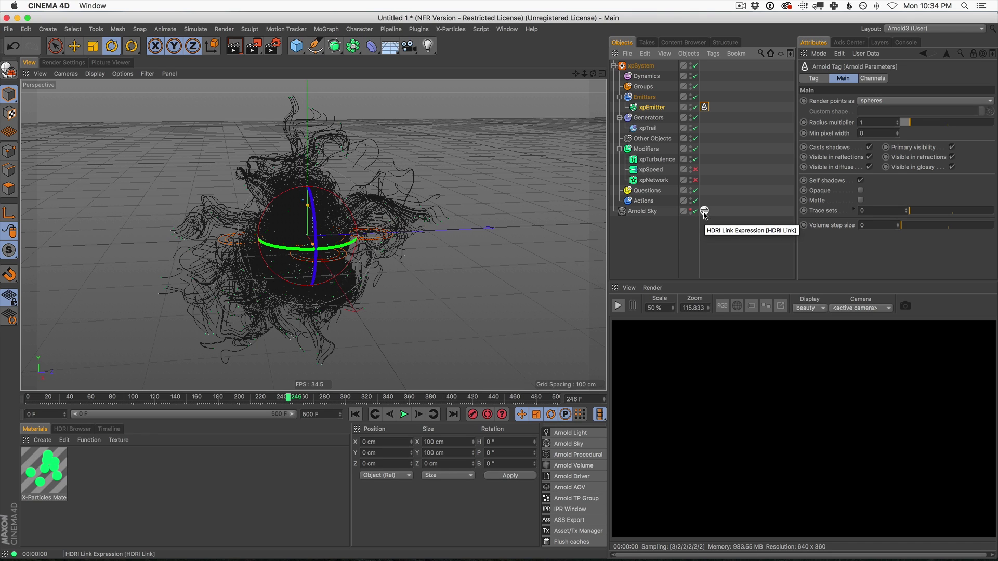
{"action": "left_click", "coordinate": [649, 213]}
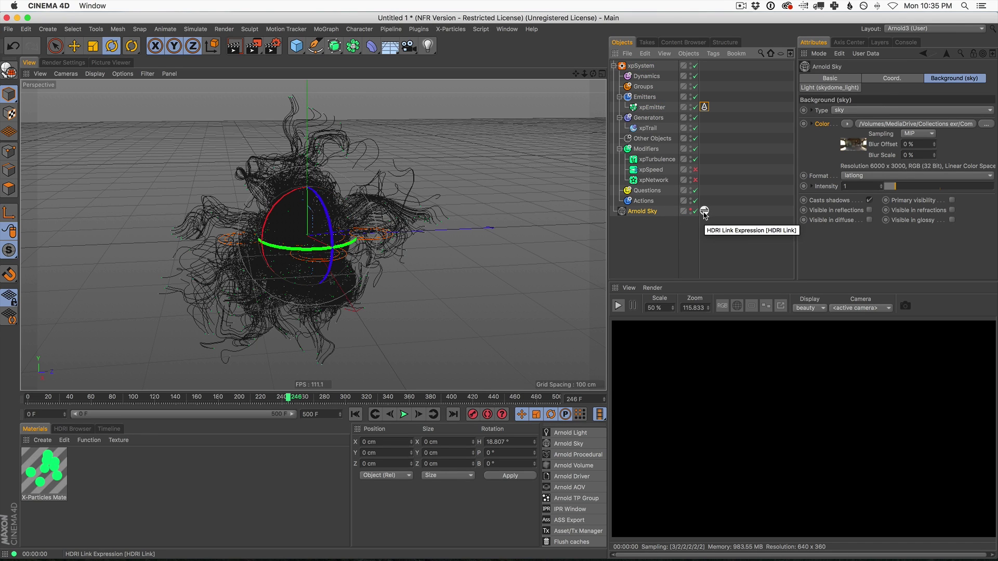
Step: Start the Arnold IPR render and set xpEmitter's Arnold tag Radius multiplier to 4.04
{"action": "left_click", "coordinate": [619, 306]}
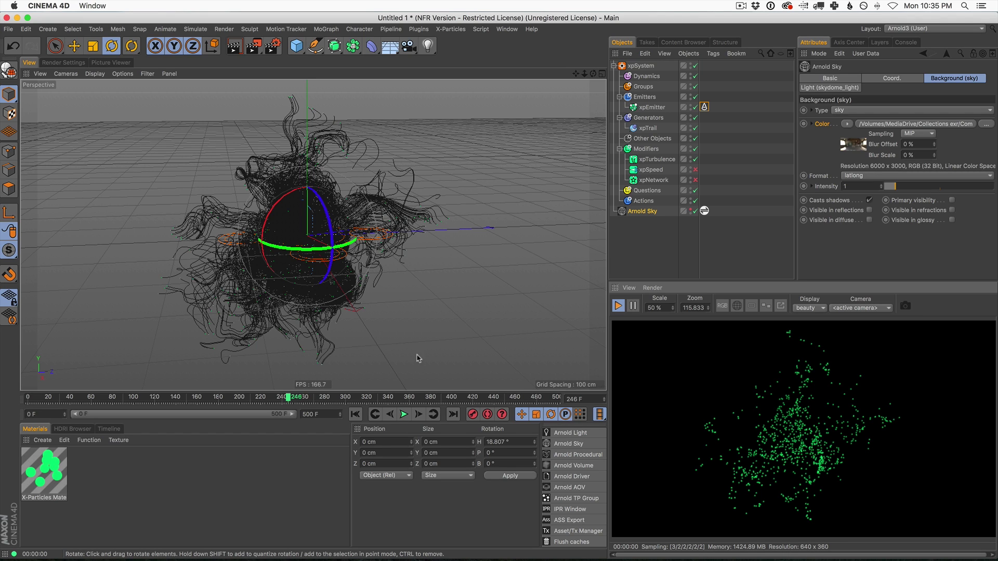
{"action": "left_click", "coordinate": [704, 106]}
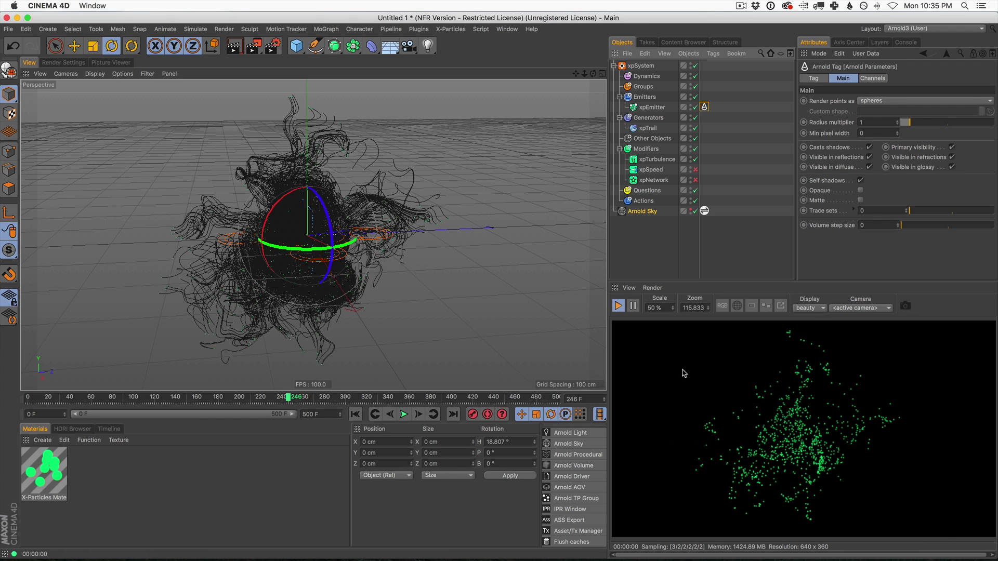
{"action": "left_click_drag", "start_coordinate": [923, 123], "coordinate": [938, 122]}
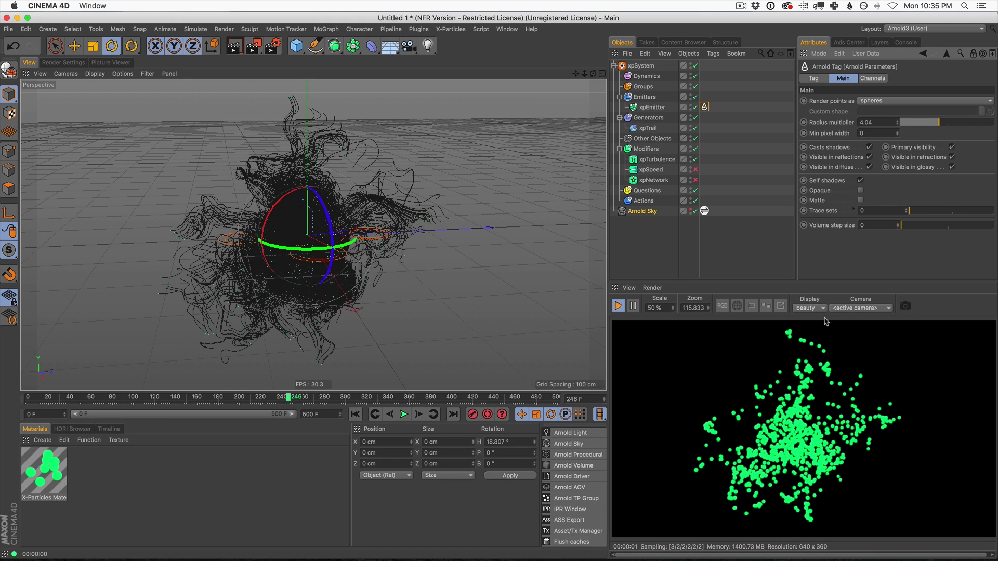
{"action": "left_click", "coordinate": [43, 440]}
Step: Create an Arnold standard surface material, apply it to xpEmitter, and play the animation
{"action": "mouse_move", "coordinate": [72, 471]}
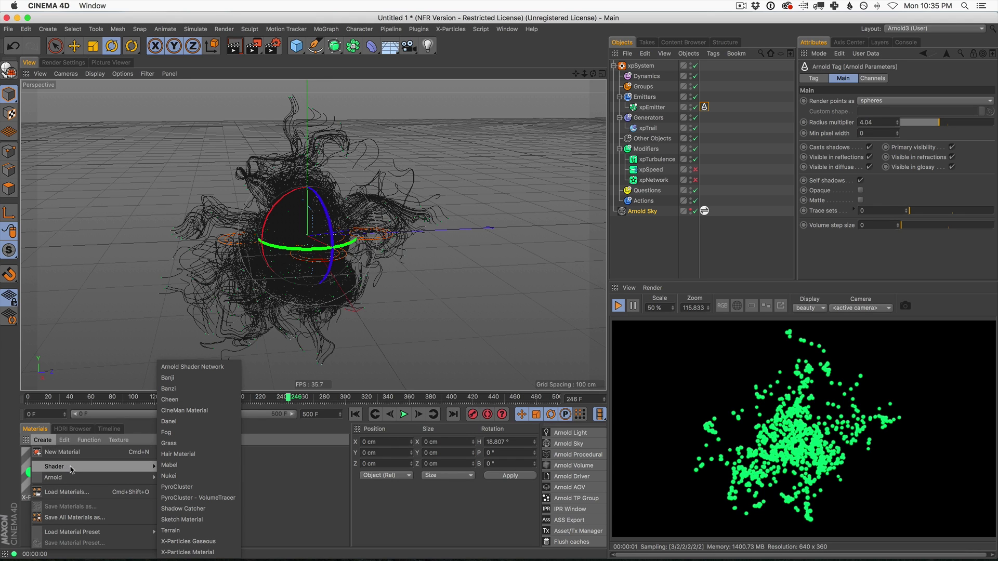
{"action": "mouse_move", "coordinate": [175, 488]}
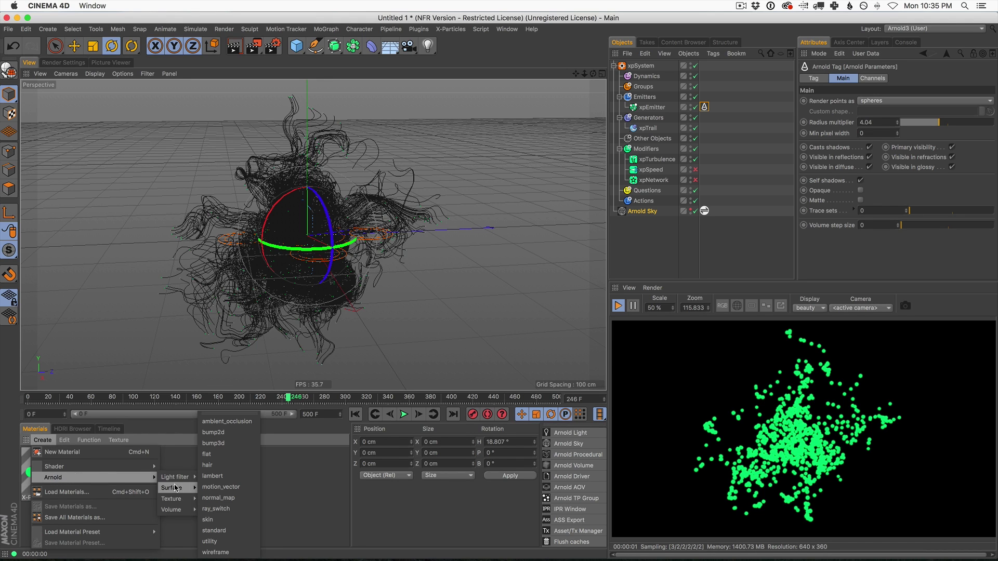
{"action": "left_click", "coordinate": [243, 530]}
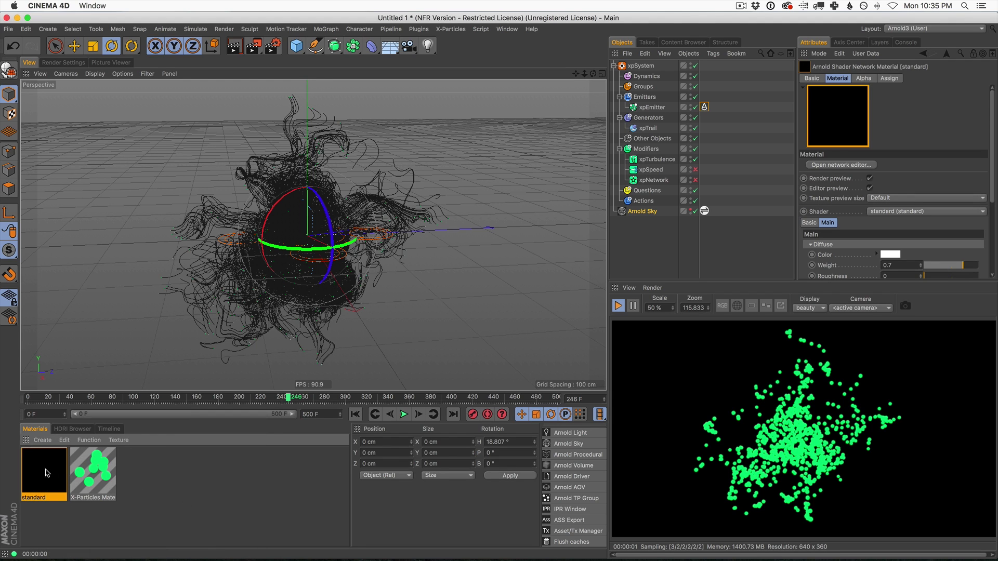
{"action": "left_click_drag", "start_coordinate": [48, 472], "coordinate": [652, 110]}
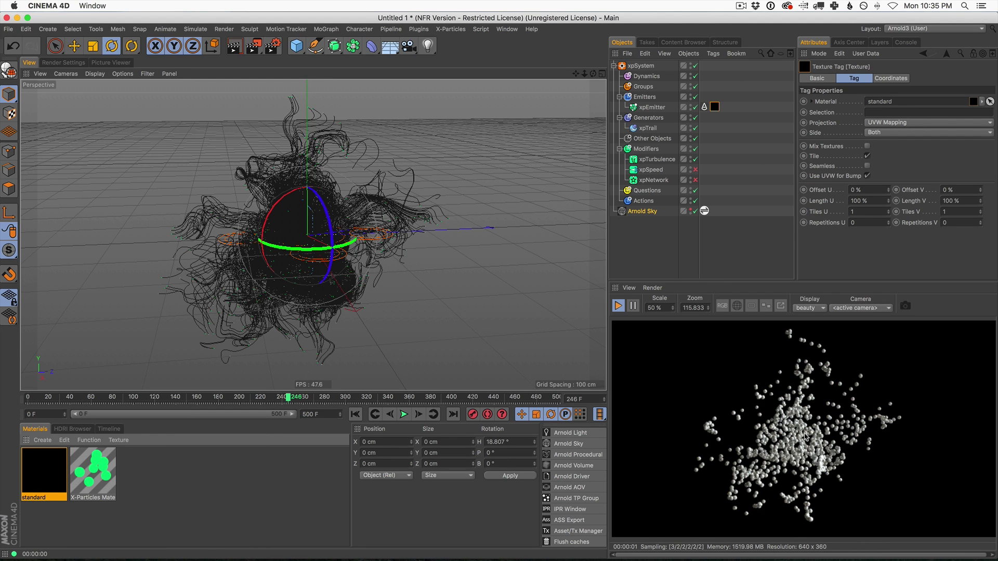
{"action": "scroll", "coordinate": [308, 234], "scroll_direction": "up", "scroll_amount": 5}
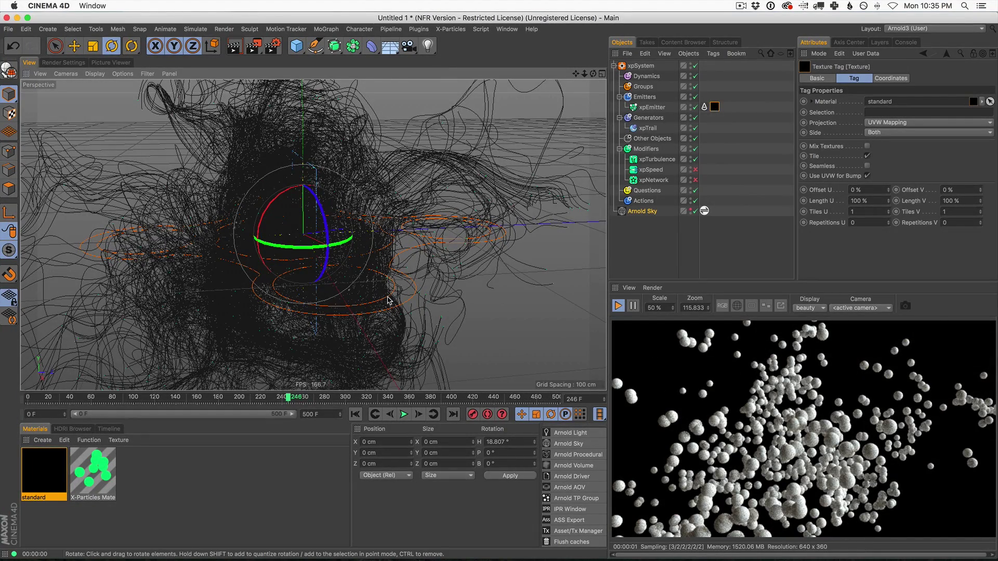
{"action": "scroll", "coordinate": [387, 300], "scroll_direction": "down", "scroll_amount": 5}
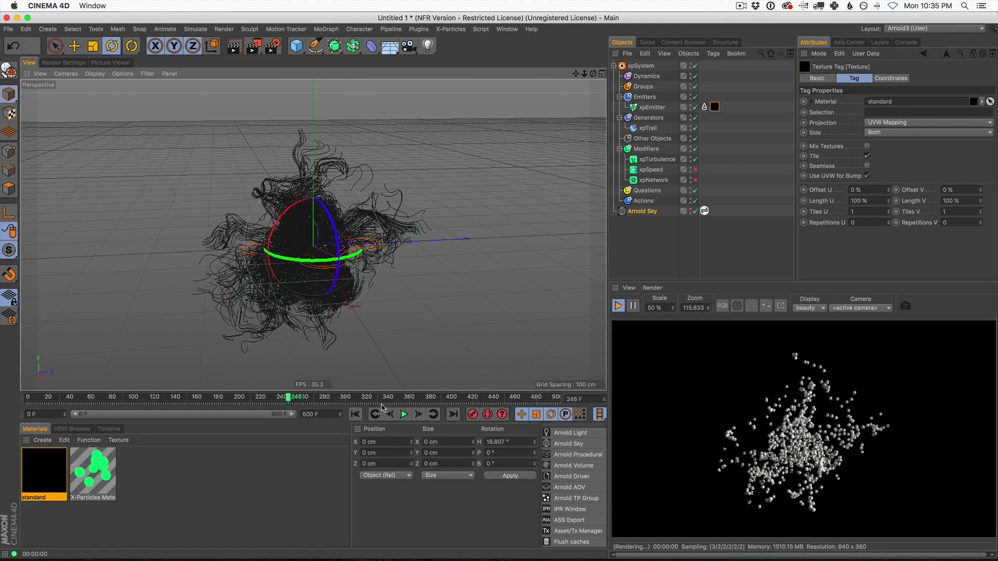
{"action": "left_click", "coordinate": [404, 414]}
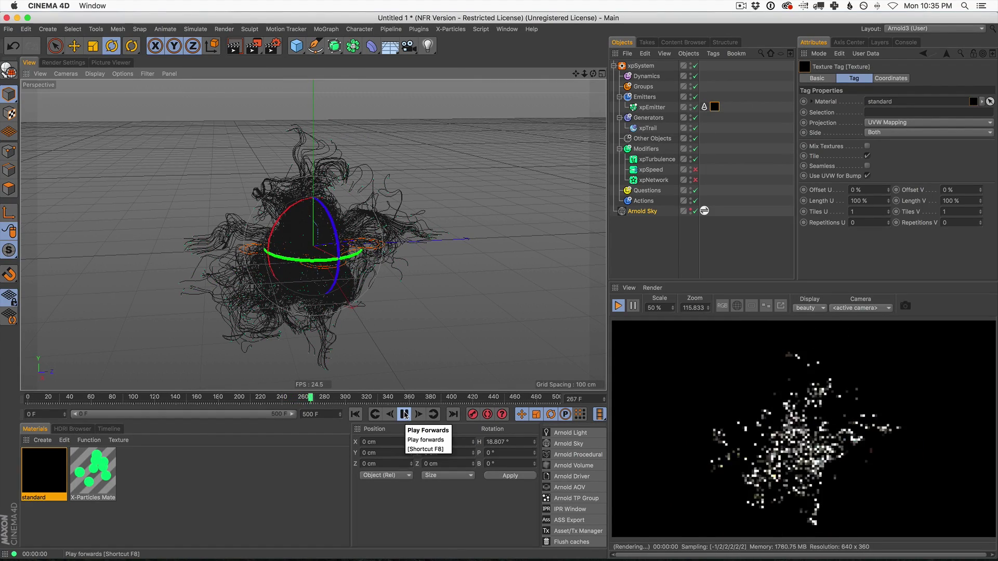
Step: Stop playback and set xpEmitter's Emission Mode to Rate with birthrate 1000
{"action": "left_click", "coordinate": [404, 415]}
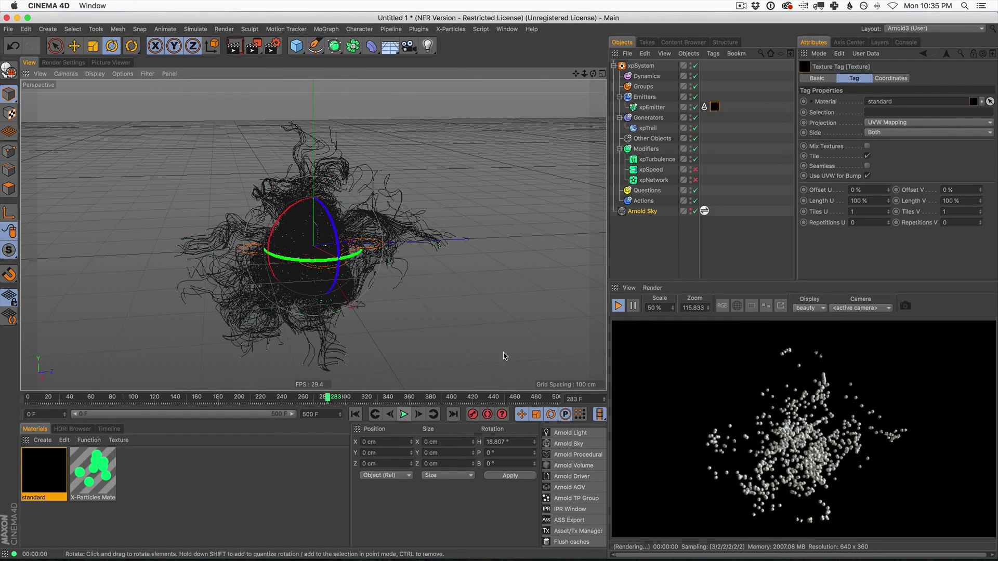
{"action": "left_click", "coordinate": [652, 107]}
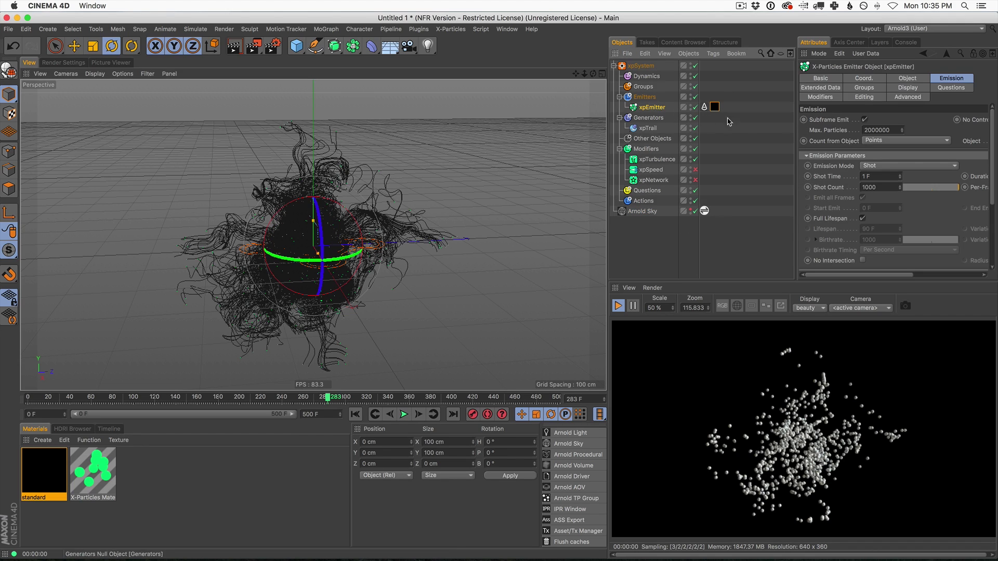
{"action": "left_click", "coordinate": [880, 167]}
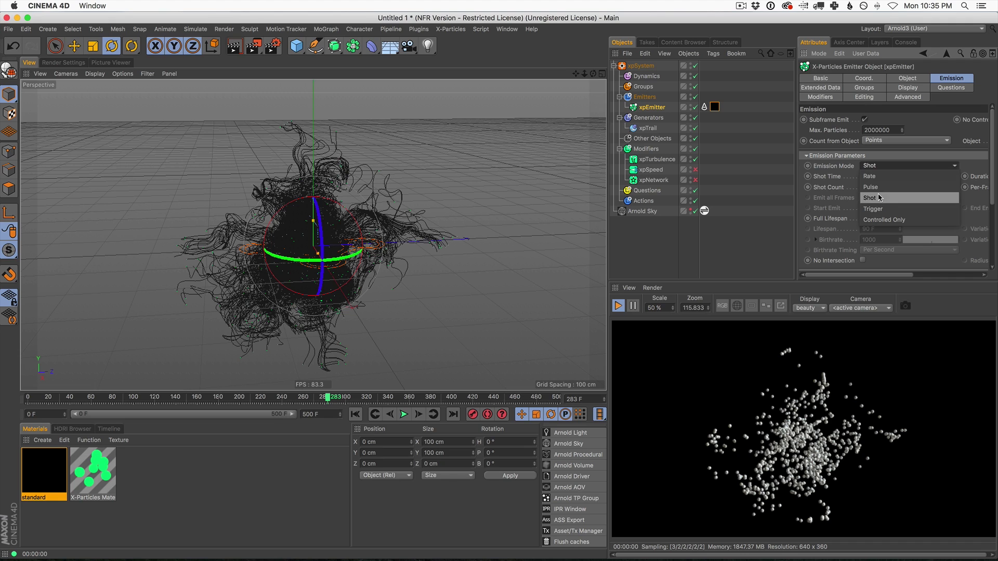
{"action": "left_click", "coordinate": [880, 188]}
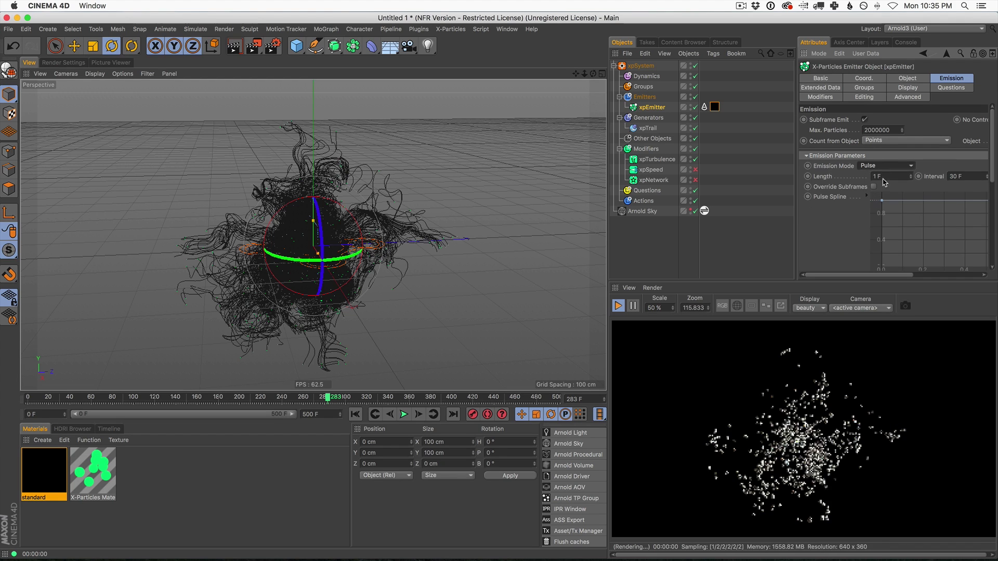
{"action": "left_click", "coordinate": [882, 166]}
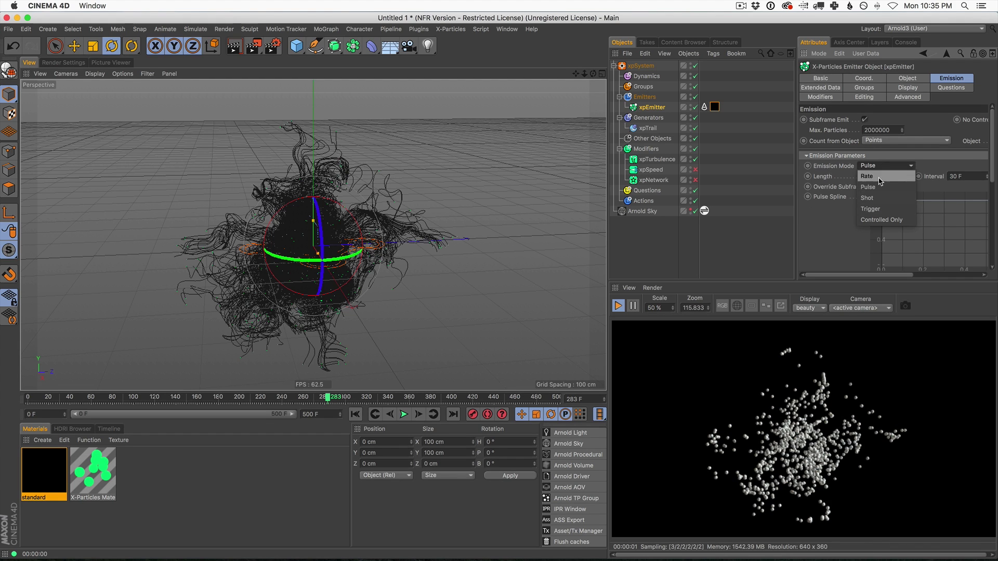
{"action": "left_click", "coordinate": [882, 171]}
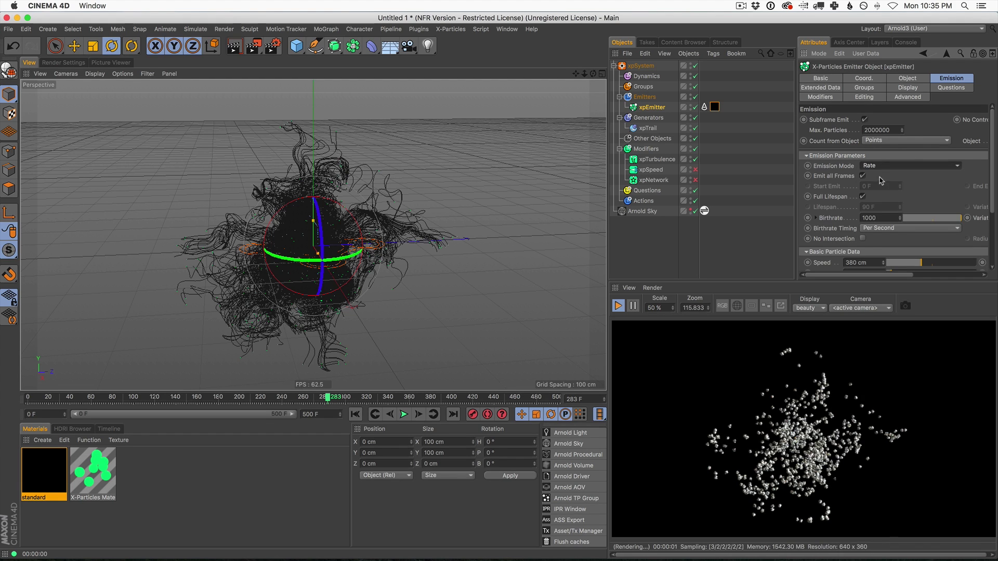
Step: Replay the simulation from frame 0, frame the emitter, and stop at frame 126
{"action": "left_click", "coordinate": [355, 414]}
{"action": "left_click", "coordinate": [404, 415]}
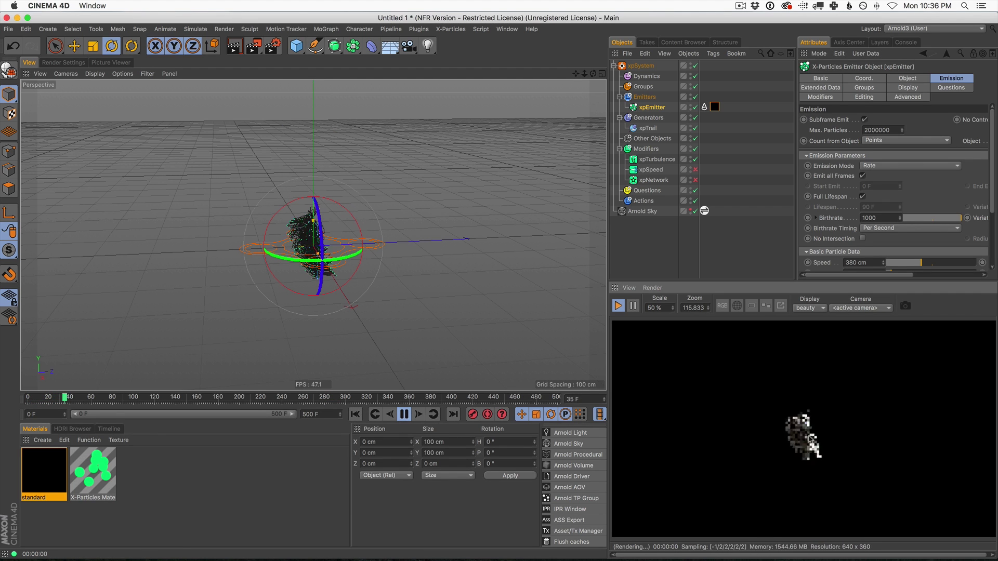
{"action": "key", "text": "o"}
{"action": "key", "text": "h"}
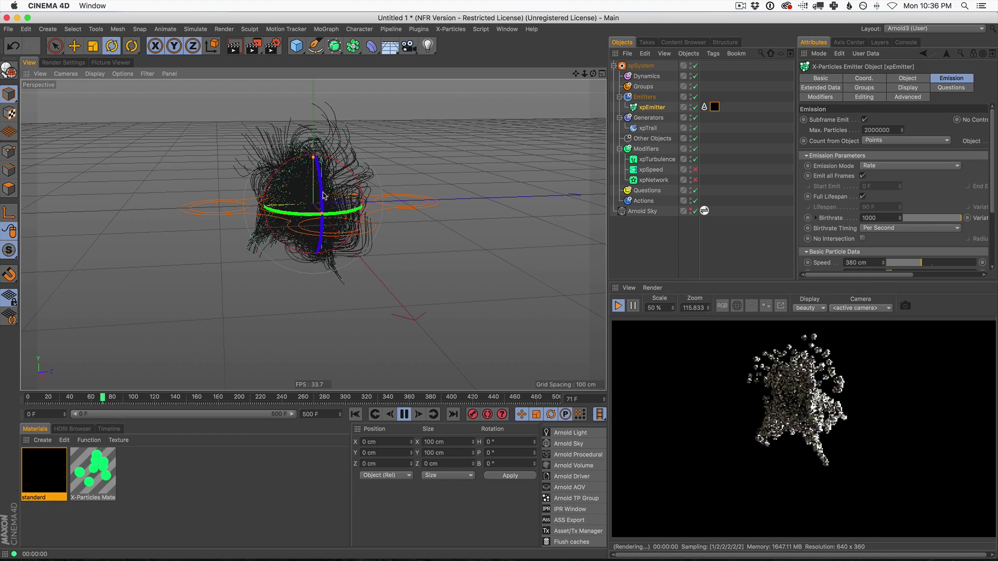
{"action": "scroll", "coordinate": [318, 203], "scroll_direction": "down", "scroll_amount": 1}
{"action": "scroll", "coordinate": [318, 202], "scroll_direction": "up", "scroll_amount": 2}
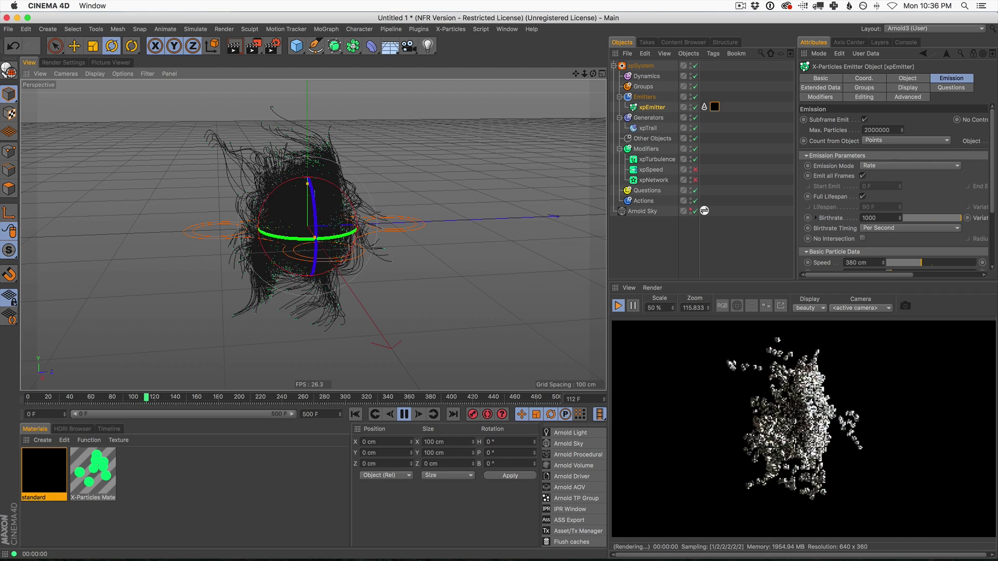
{"action": "left_click", "coordinate": [405, 415]}
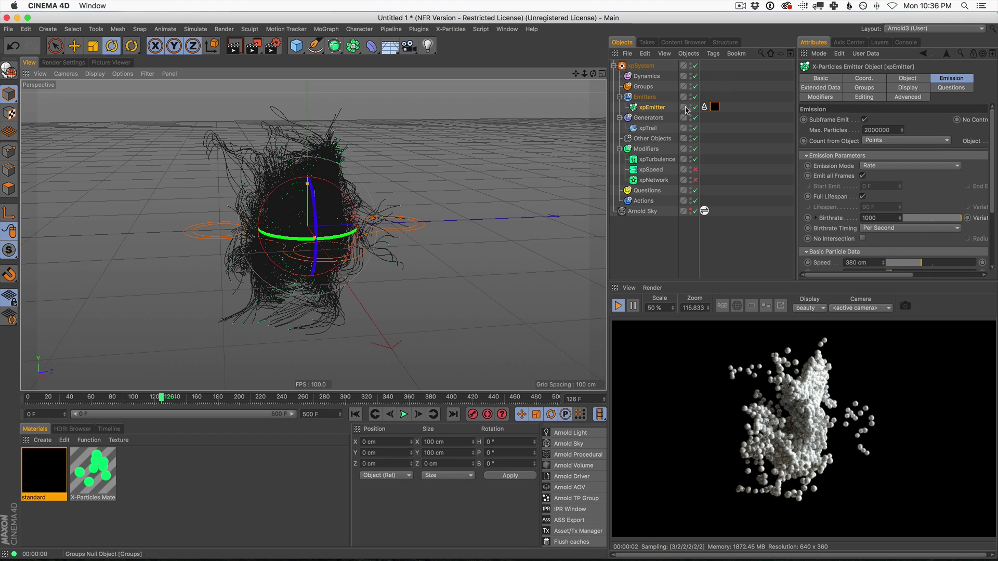
Step: Add an Arnold Parameters tag to xpTrail so trails render as 1 cm ribbons
{"action": "left_click", "coordinate": [650, 129]}
{"action": "left_click", "coordinate": [713, 54]}
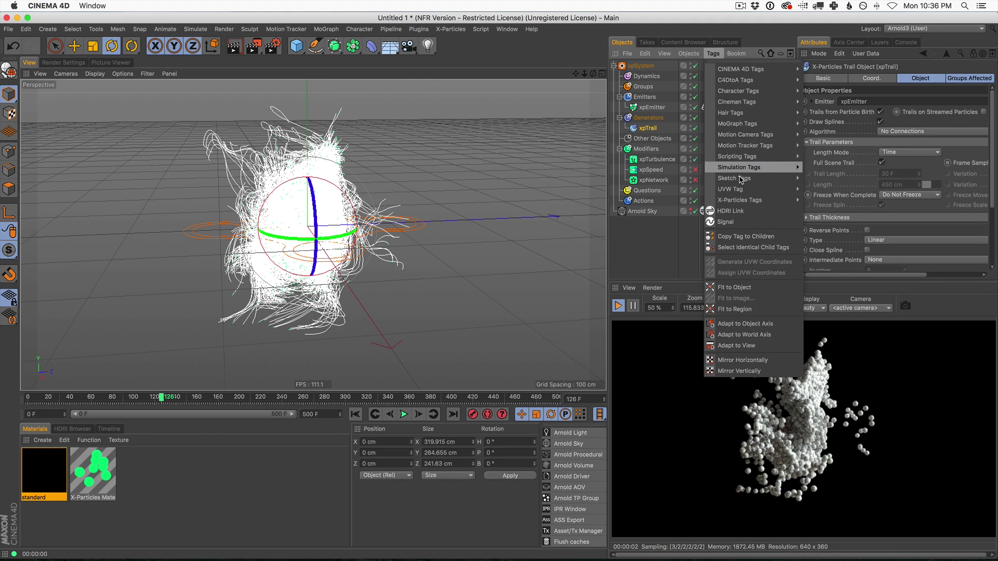
{"action": "mouse_move", "coordinate": [743, 80]}
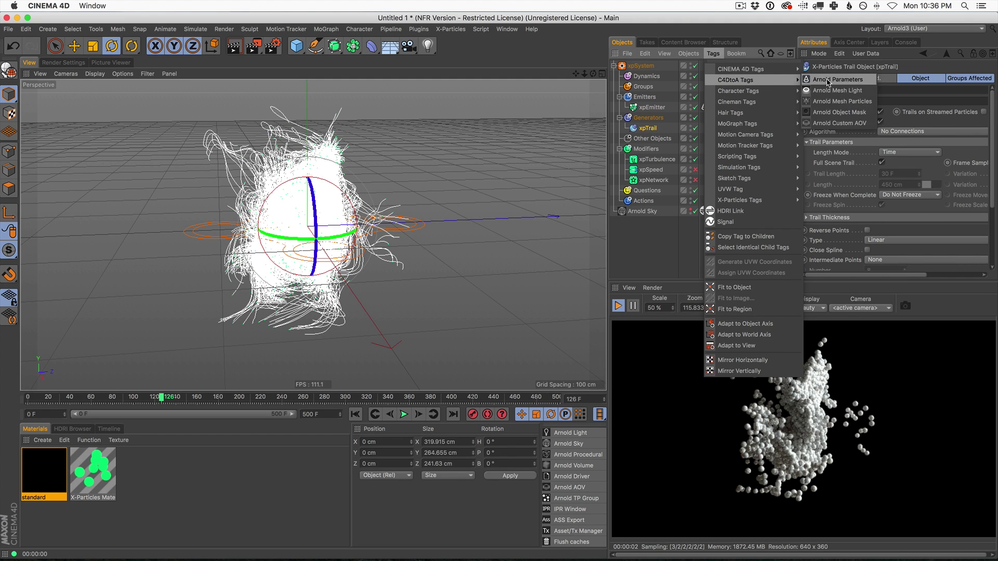
{"action": "left_click", "coordinate": [826, 81]}
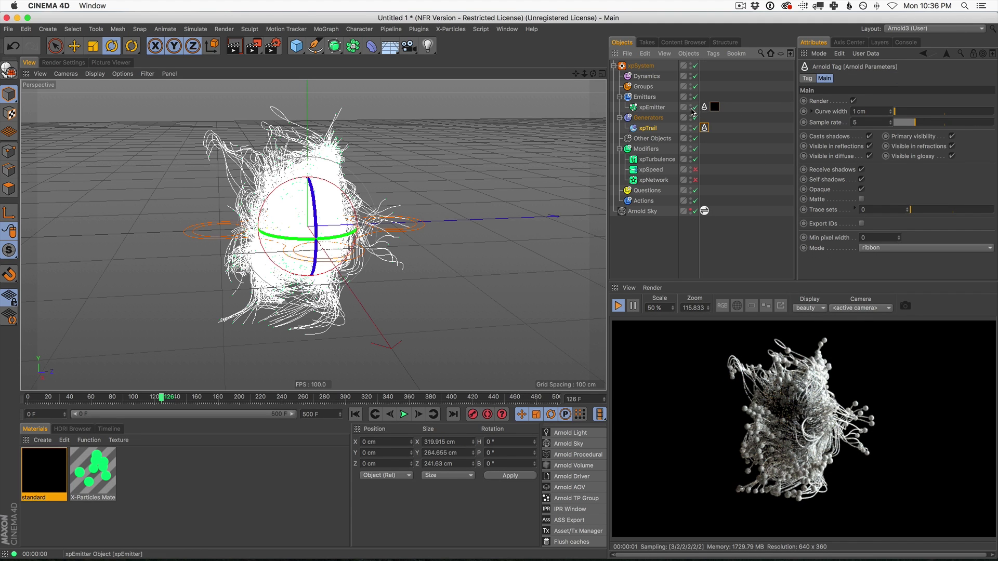
Step: Hide xpEmitter's spheres from the render and play to frame 156 to inspect the strands
{"action": "left_click", "coordinate": [691, 110]}
{"action": "left_click", "coordinate": [691, 110]}
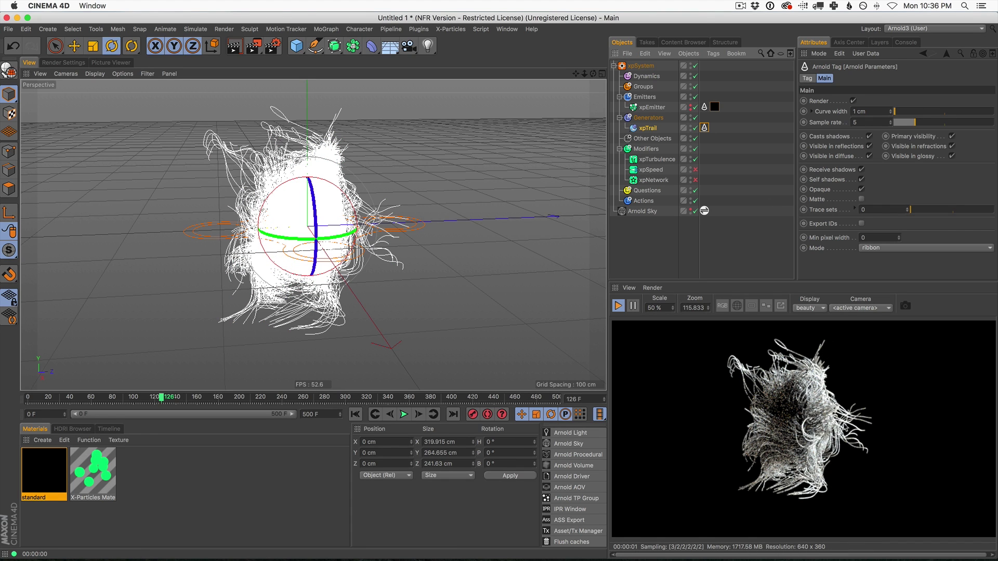
{"action": "key", "text": "F8"}
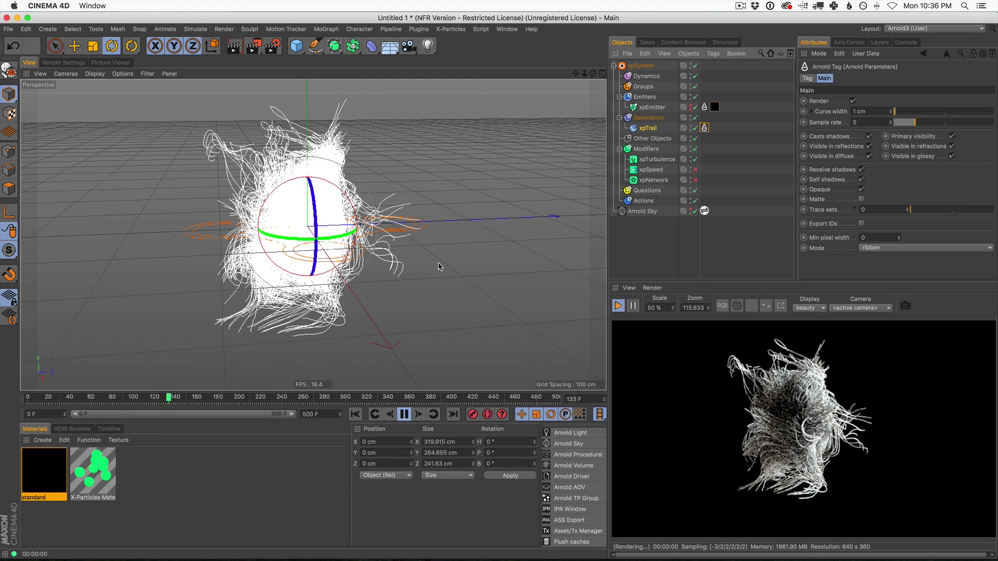
{"action": "left_click", "coordinate": [409, 414]}
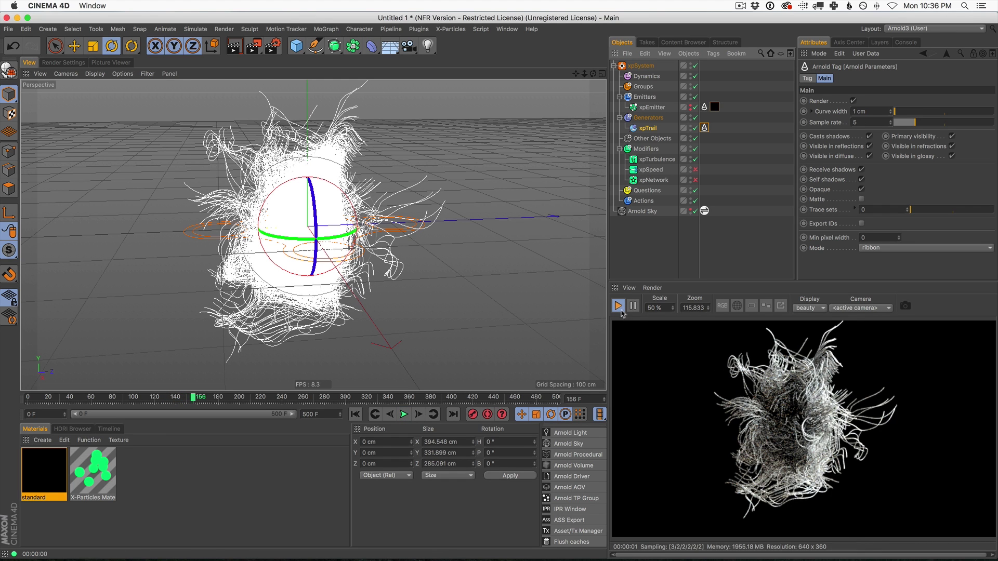
{"action": "left_click_drag", "start_coordinate": [330, 163], "coordinate": [342, 281], "text": "alt"}
{"action": "left_click_drag", "start_coordinate": [350, 269], "coordinate": [409, 253], "text": "alt"}
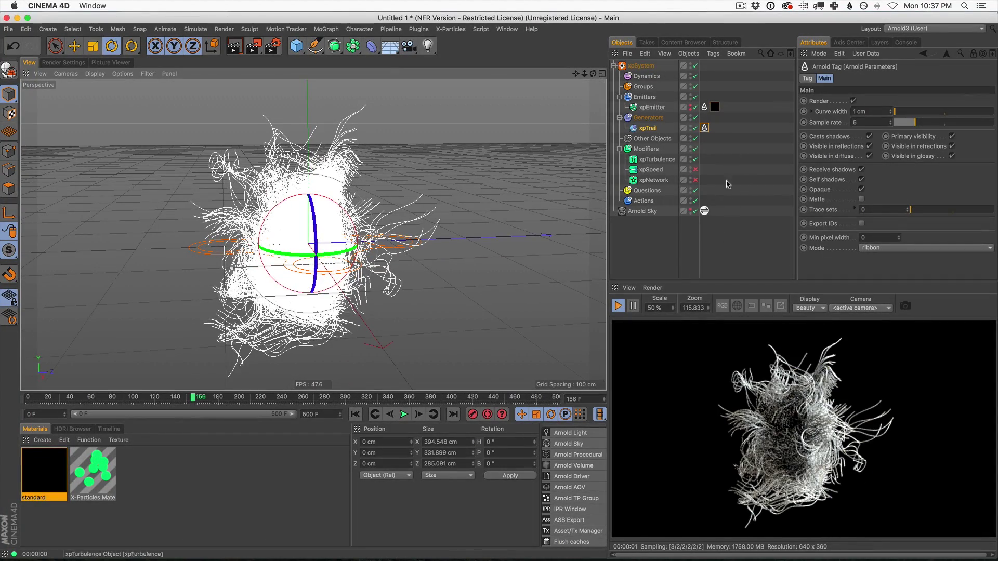
{"action": "left_click", "coordinate": [44, 440]}
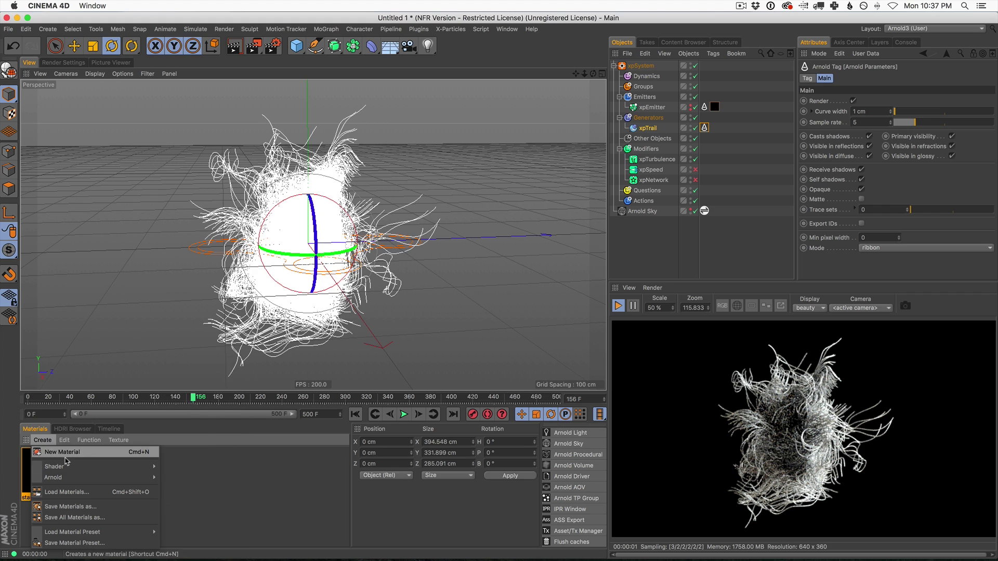
Step: Create a new Arnold standard_01 material and apply it to xpTrail
{"action": "mouse_move", "coordinate": [151, 470]}
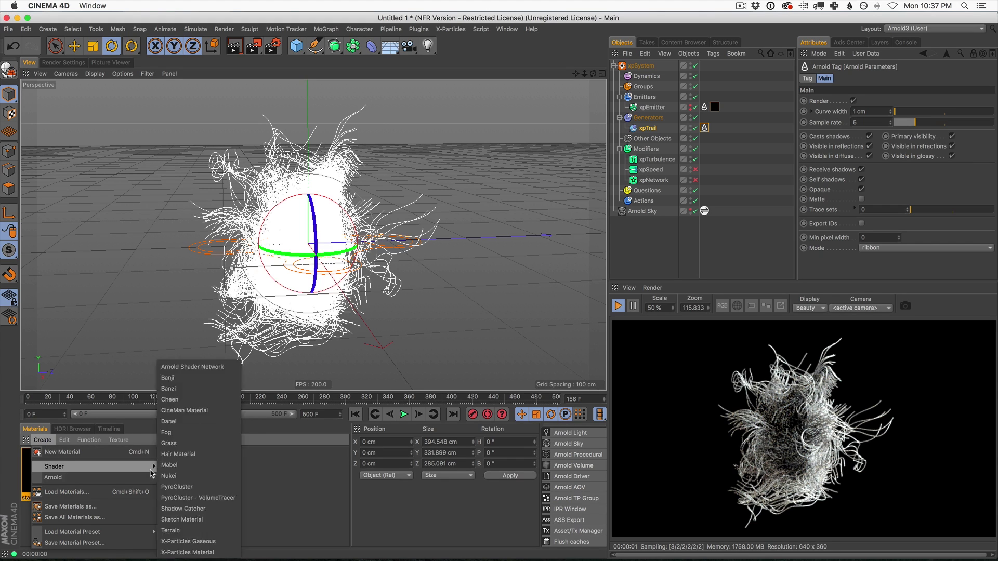
{"action": "left_click", "coordinate": [223, 517]}
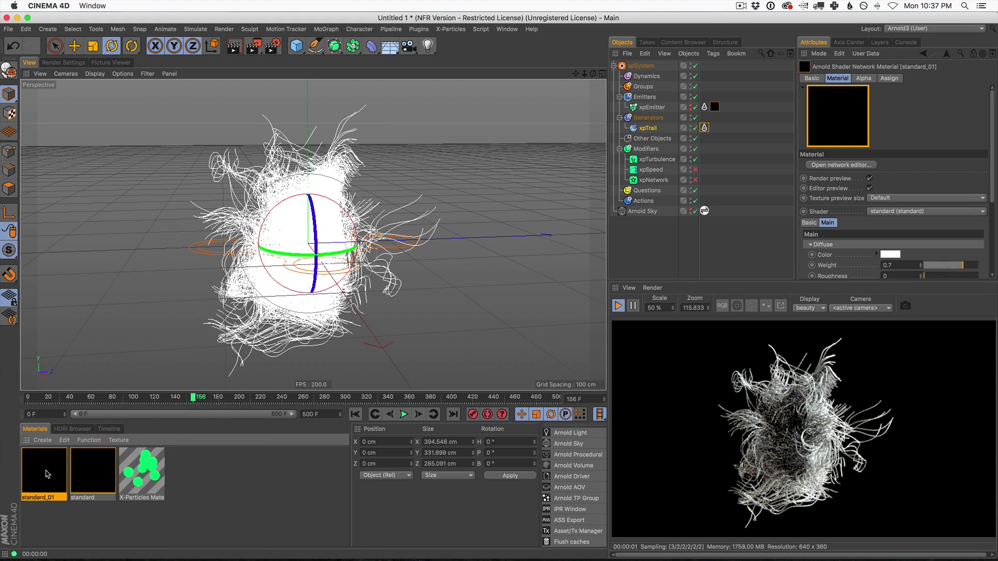
{"action": "left_click_drag", "start_coordinate": [47, 474], "coordinate": [657, 132]}
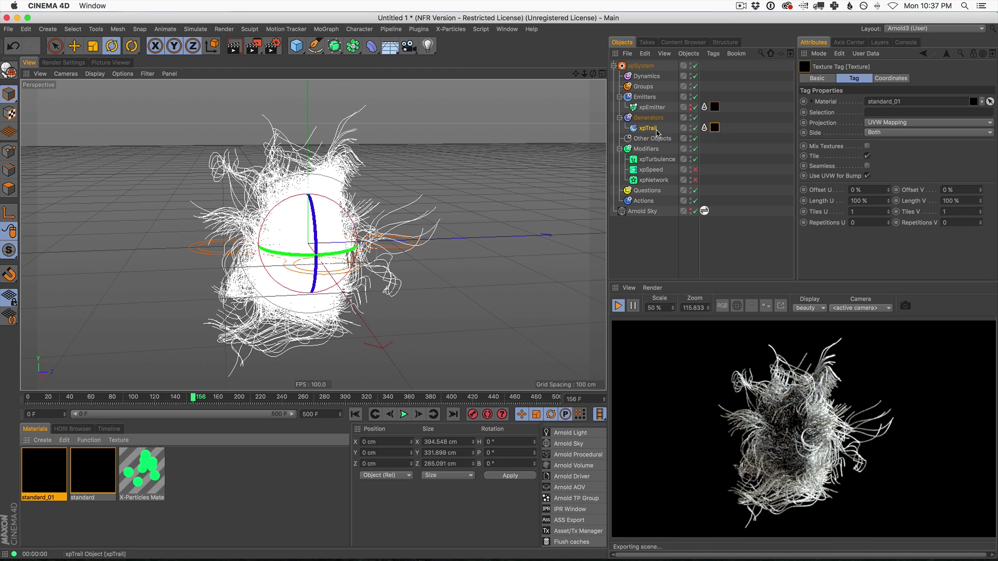
Step: Give standard_01 diffuse weight 0.12, specular weight 0.45 and specular roughness 0.14
{"action": "double_click", "coordinate": [44, 483]}
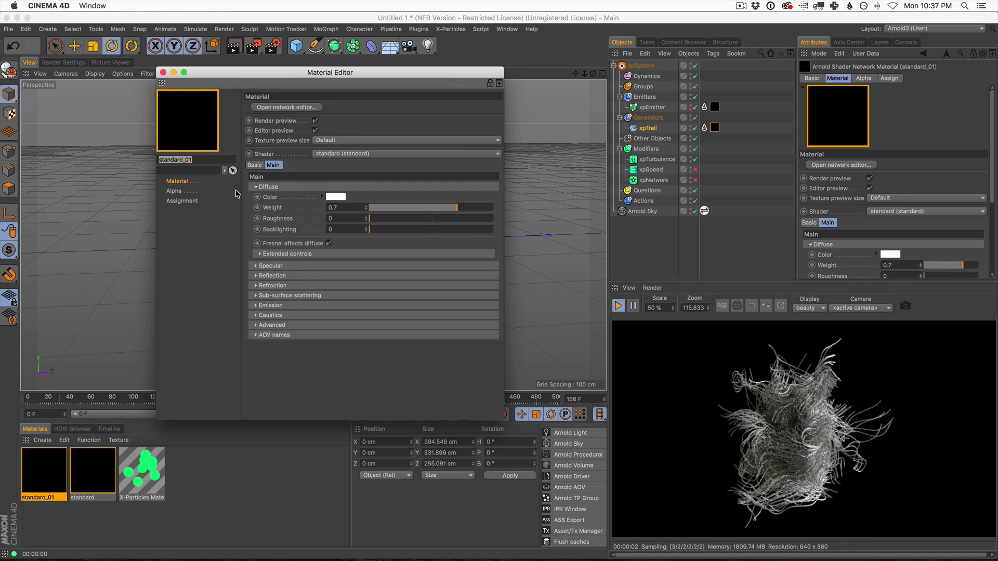
{"action": "left_click_drag", "start_coordinate": [405, 210], "coordinate": [384, 208]}
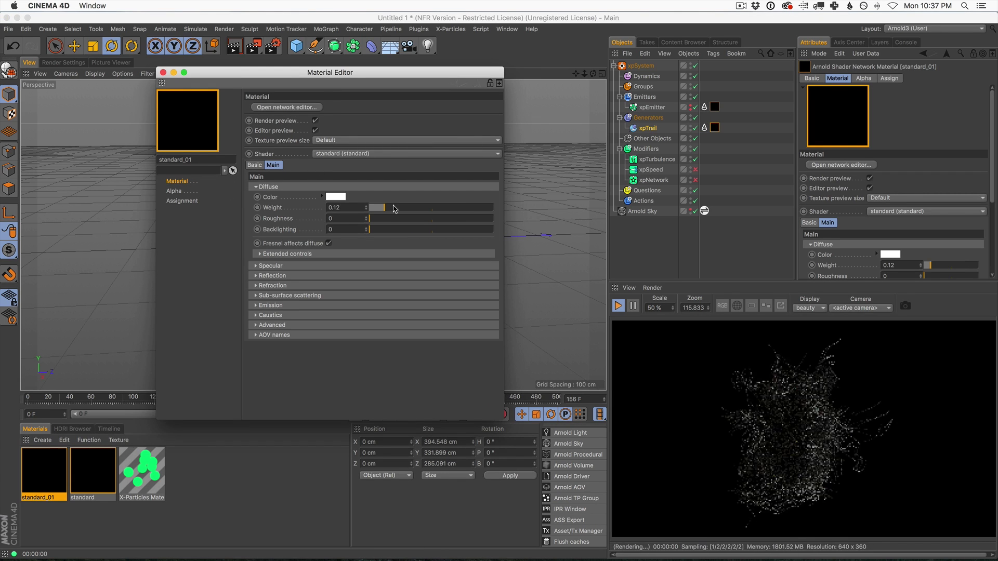
{"action": "left_click", "coordinate": [255, 266]}
{"action": "left_click_drag", "start_coordinate": [370, 286], "coordinate": [422, 286]}
{"action": "left_click", "coordinate": [387, 299]}
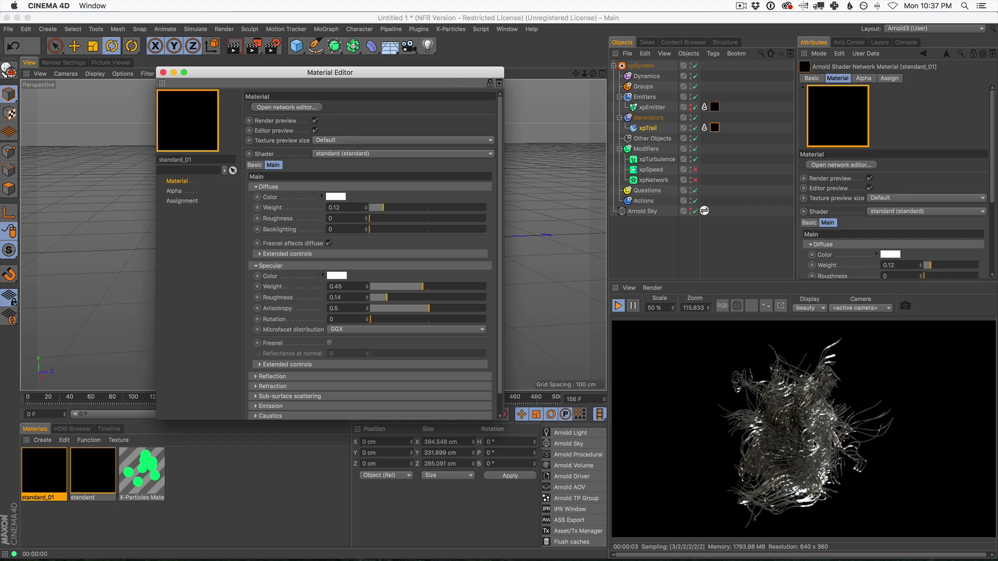
{"action": "left_click", "coordinate": [163, 72]}
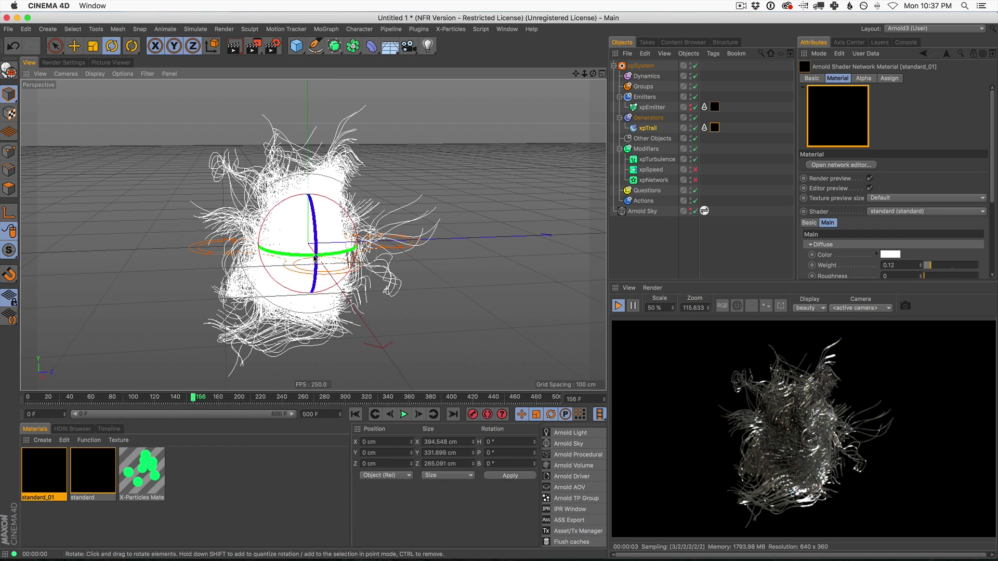
Step: Play the simulation to frame 169 and turn on rendering for the emitter's particles
{"action": "left_click_drag", "start_coordinate": [314, 257], "coordinate": [267, 242], "text": "alt"}
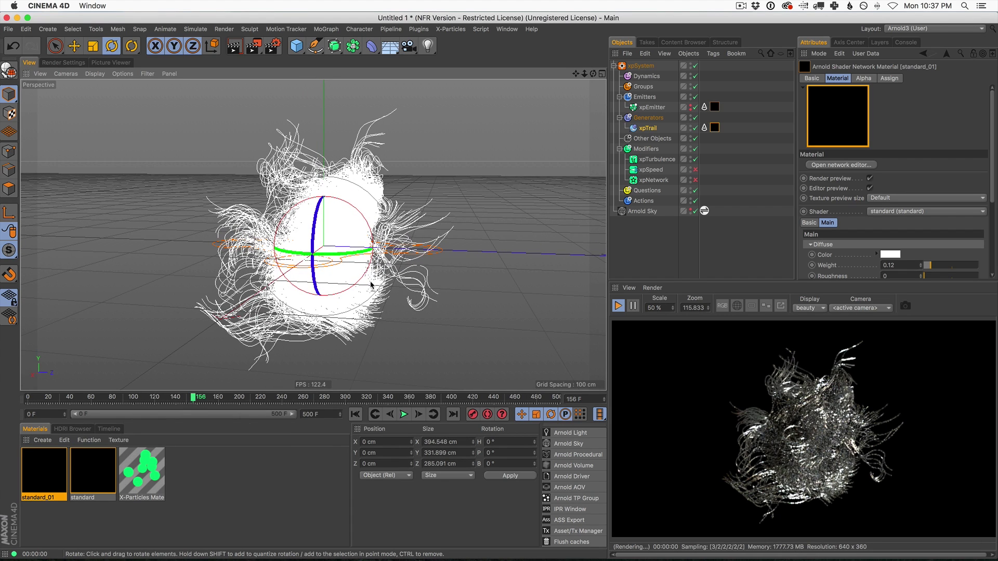
{"action": "left_click_drag", "start_coordinate": [371, 285], "coordinate": [419, 241], "text": "alt"}
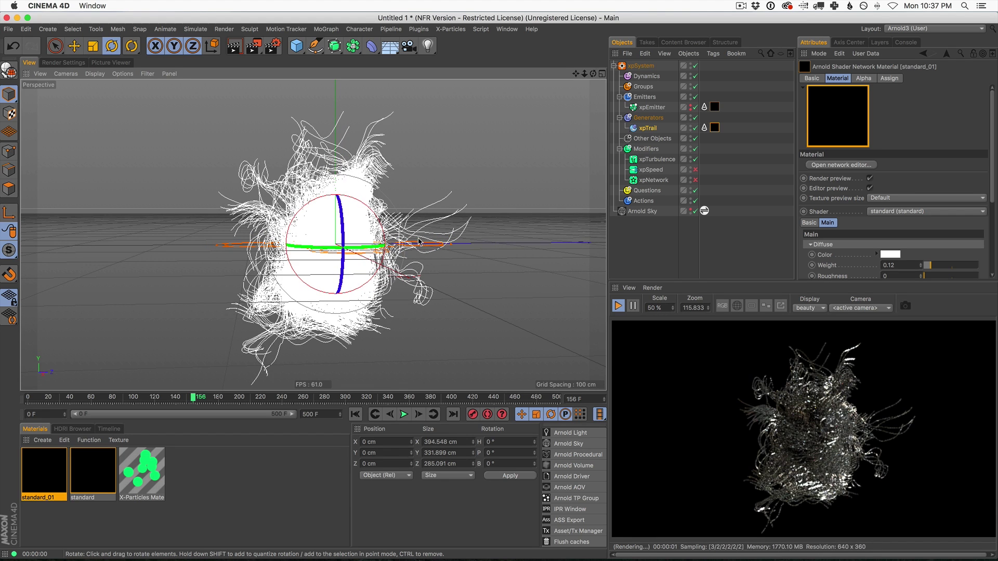
{"action": "left_click", "coordinate": [404, 414]}
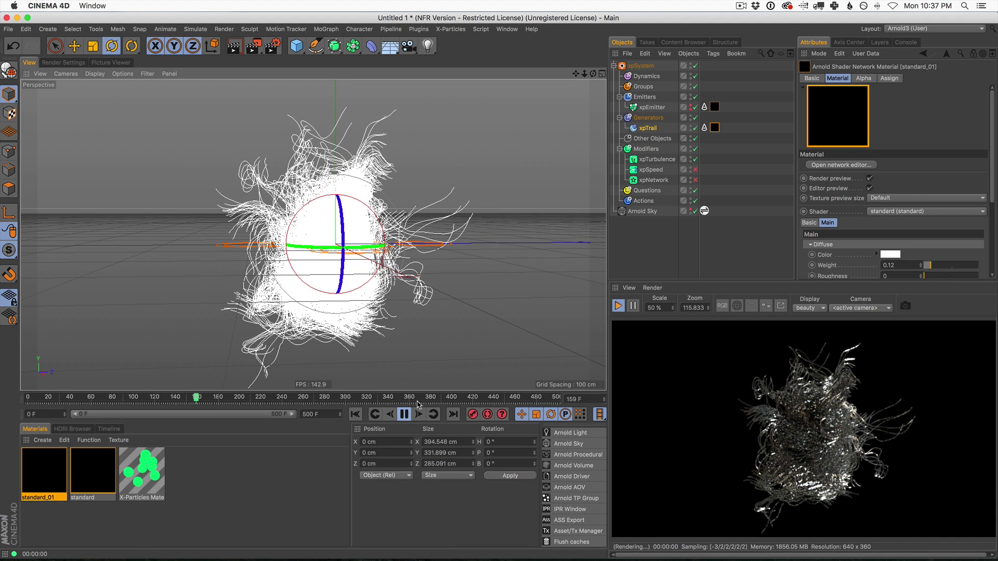
{"action": "left_click", "coordinate": [404, 414]}
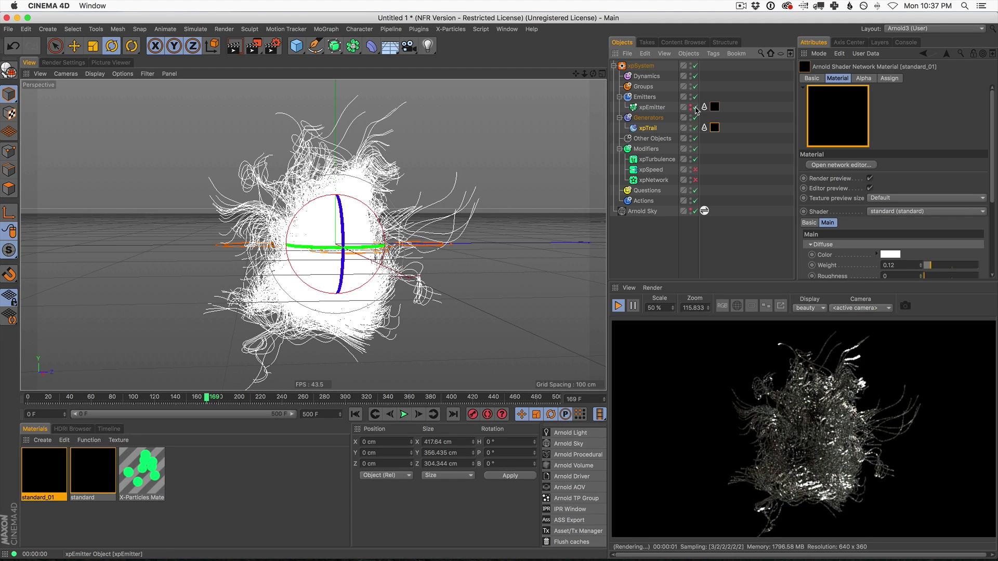
{"action": "left_click", "coordinate": [693, 109]}
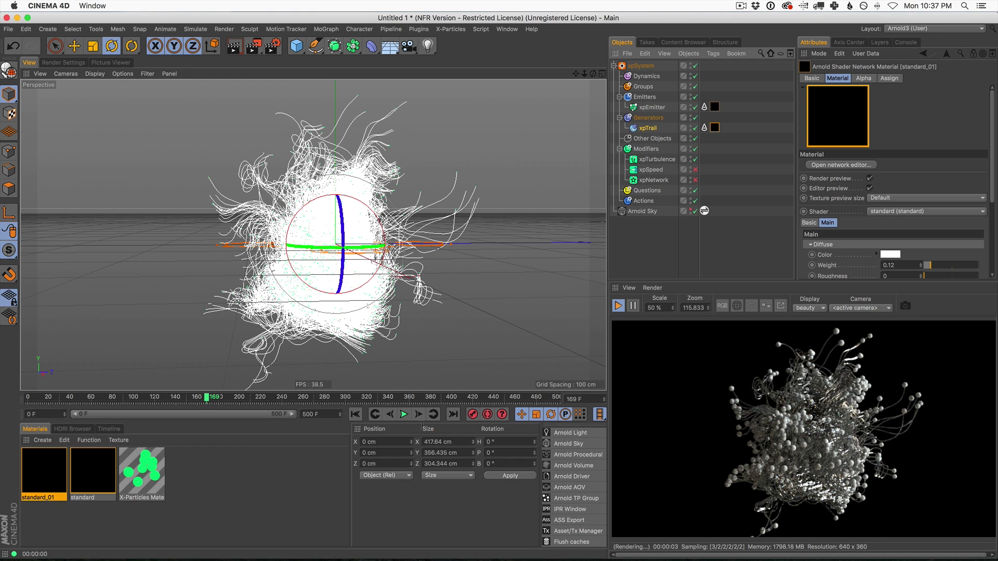
Step: Change the standard material's diffuse colour to blue and expand its specular settings
{"action": "double_click", "coordinate": [102, 476]}
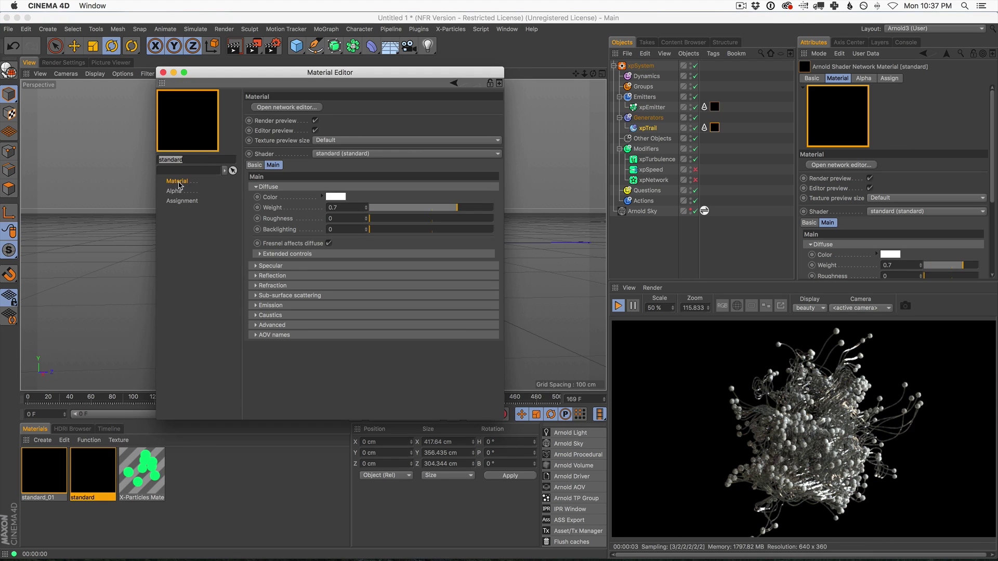
{"action": "left_click", "coordinate": [335, 196]}
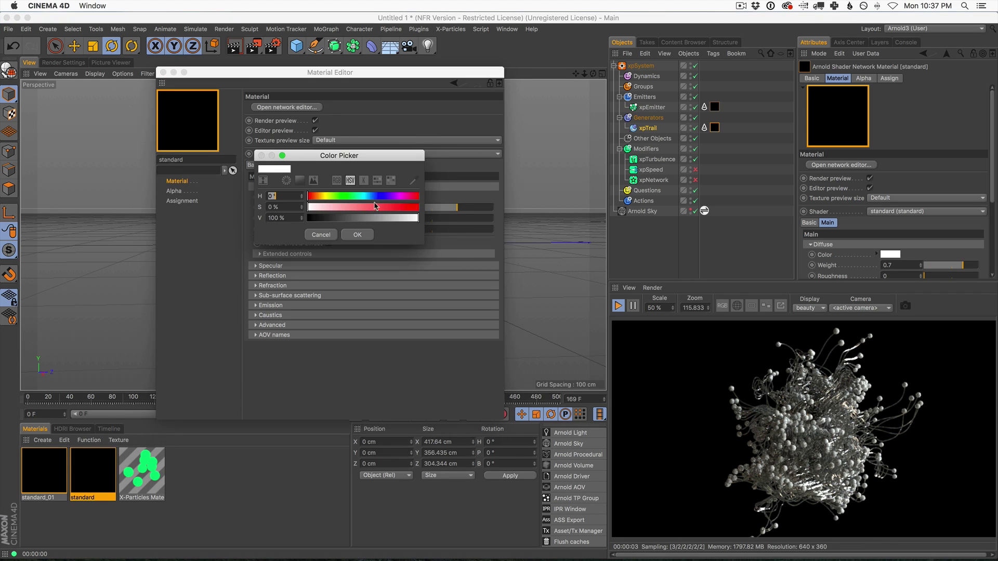
{"action": "left_click", "coordinate": [376, 207]}
{"action": "left_click", "coordinate": [357, 234]}
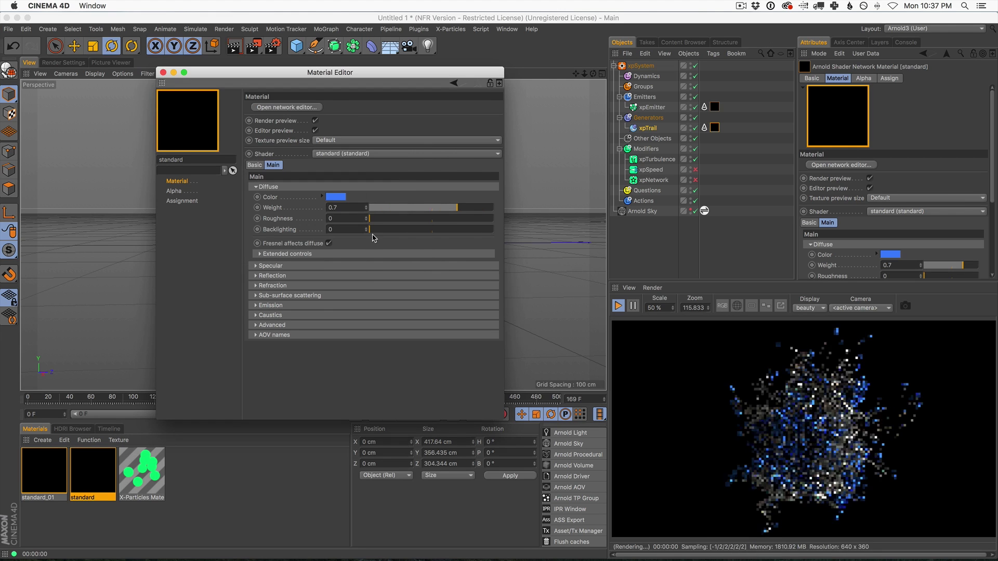
{"action": "left_click", "coordinate": [256, 266]}
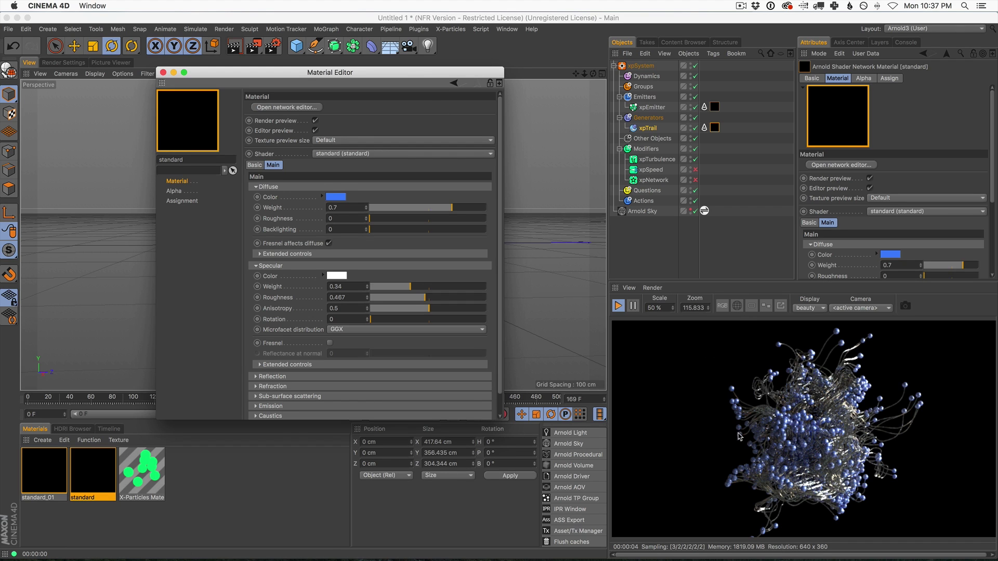
{"action": "left_click_drag", "start_coordinate": [406, 76], "coordinate": [427, 142]}
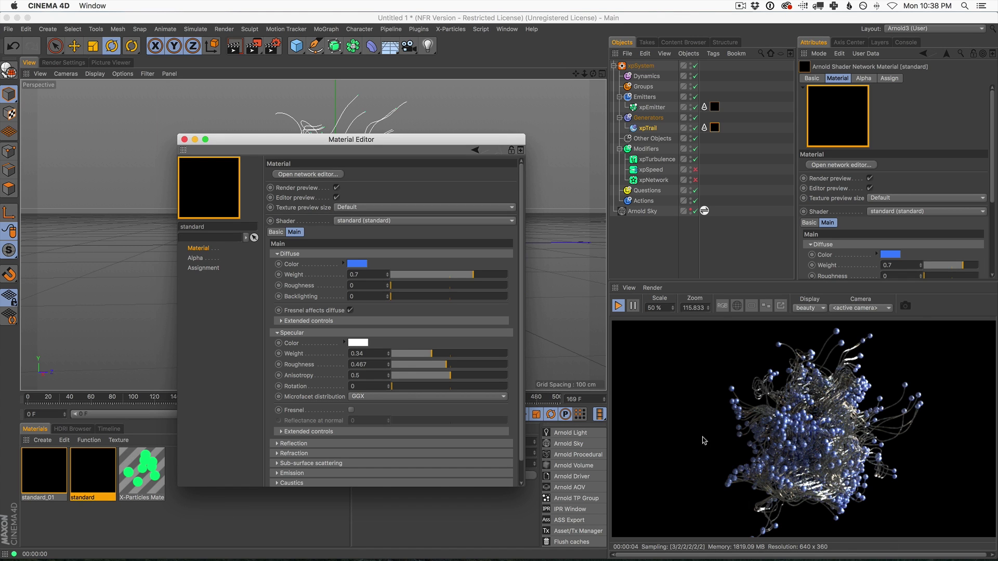
Step: Put the X-Particles Material on xpEmitter and switch off xpTrail
{"action": "left_click", "coordinate": [184, 139]}
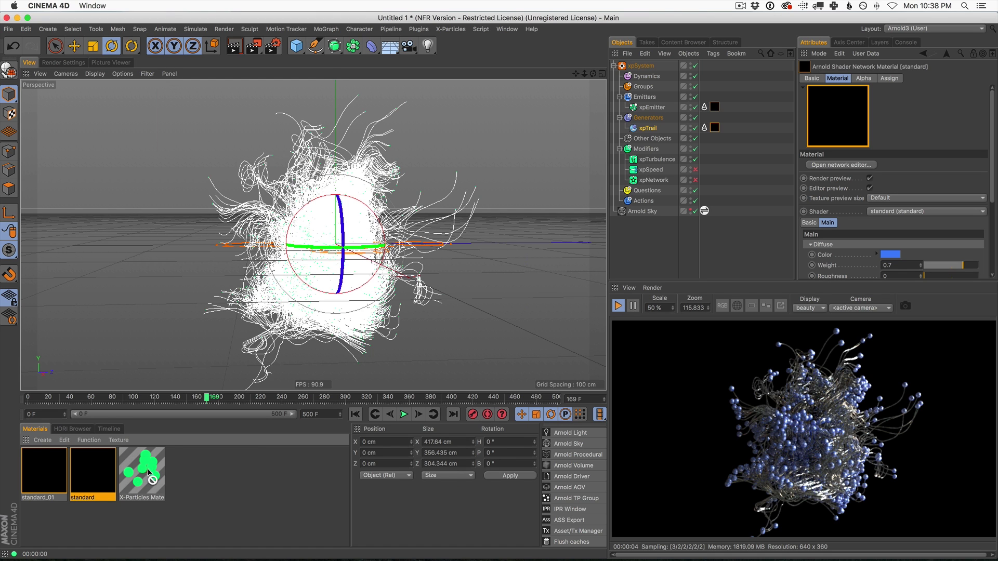
{"action": "left_click_drag", "start_coordinate": [150, 474], "coordinate": [656, 108]}
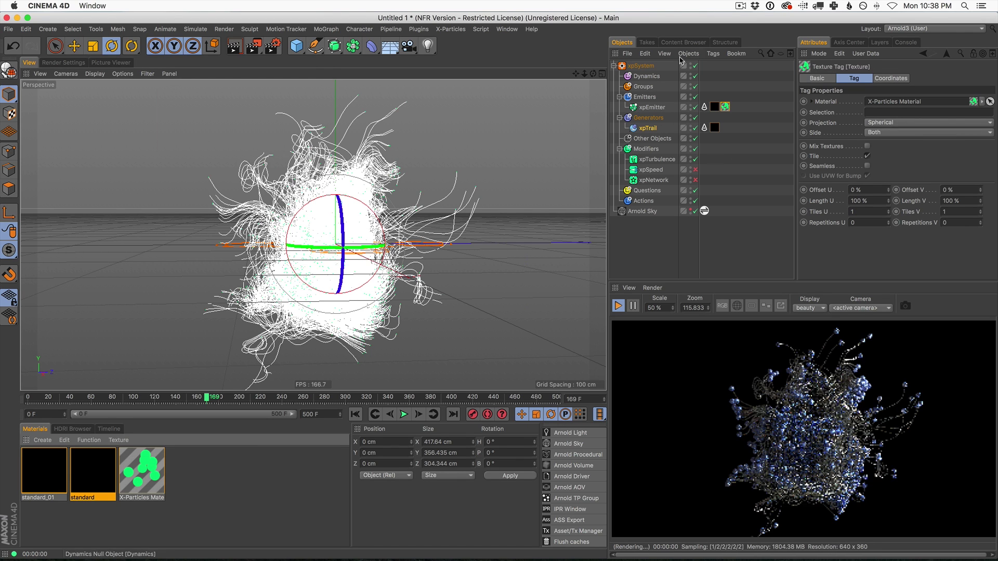
{"action": "left_click", "coordinate": [694, 128]}
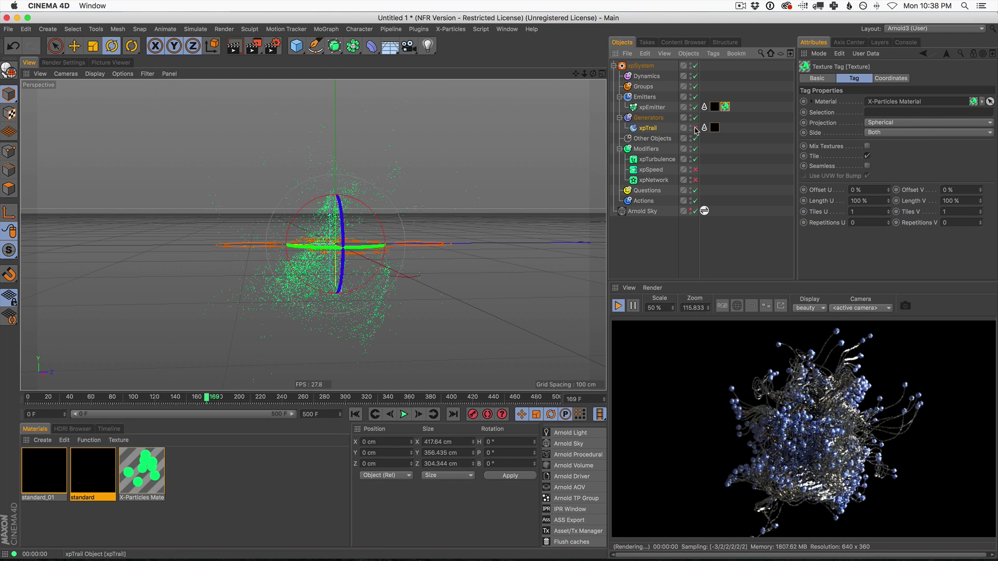
{"action": "scroll", "coordinate": [363, 289], "scroll_direction": "up", "scroll_amount": 1}
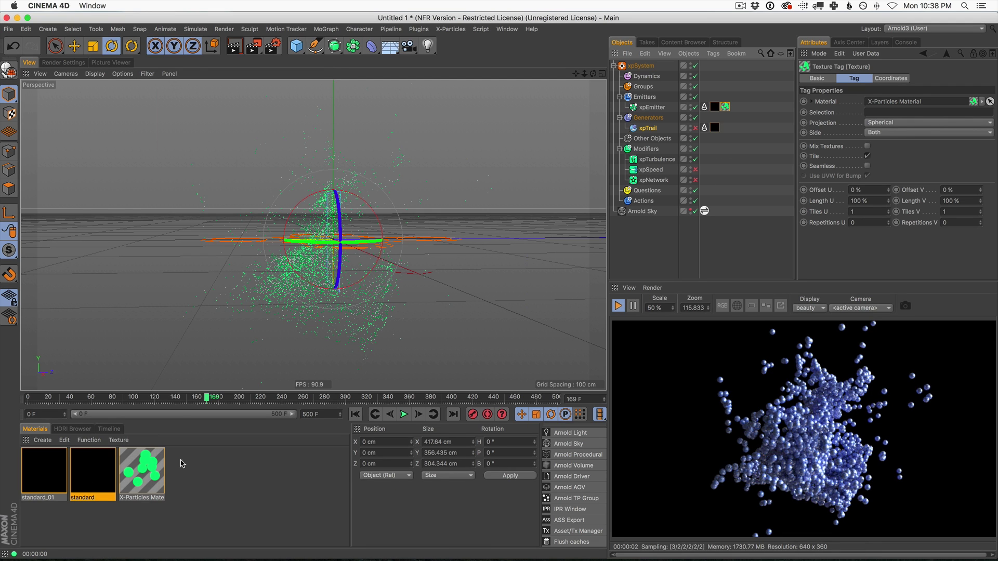
{"action": "double_click", "coordinate": [115, 483]}
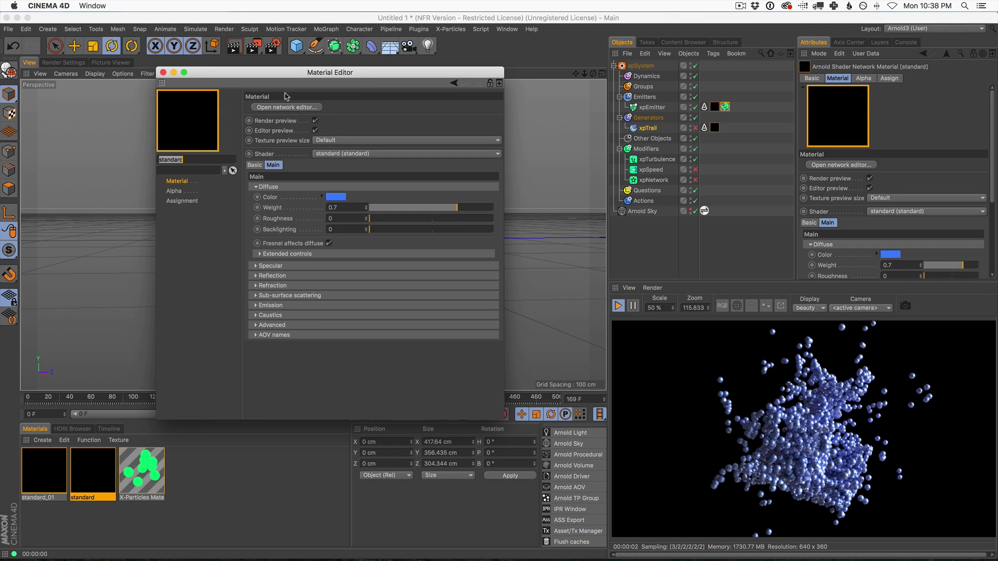
Step: Add an xparticles shader node and wire its output into the standard material's diffuse Color
{"action": "left_click_drag", "start_coordinate": [289, 77], "coordinate": [284, 79]}
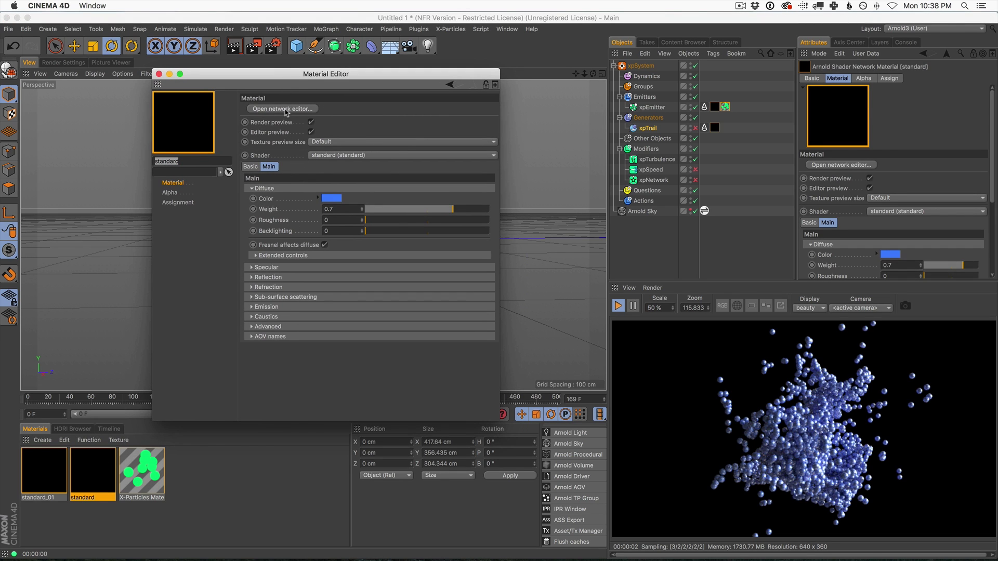
{"action": "left_click", "coordinate": [285, 109]}
{"action": "left_click_drag", "start_coordinate": [259, 41], "coordinate": [339, 42]}
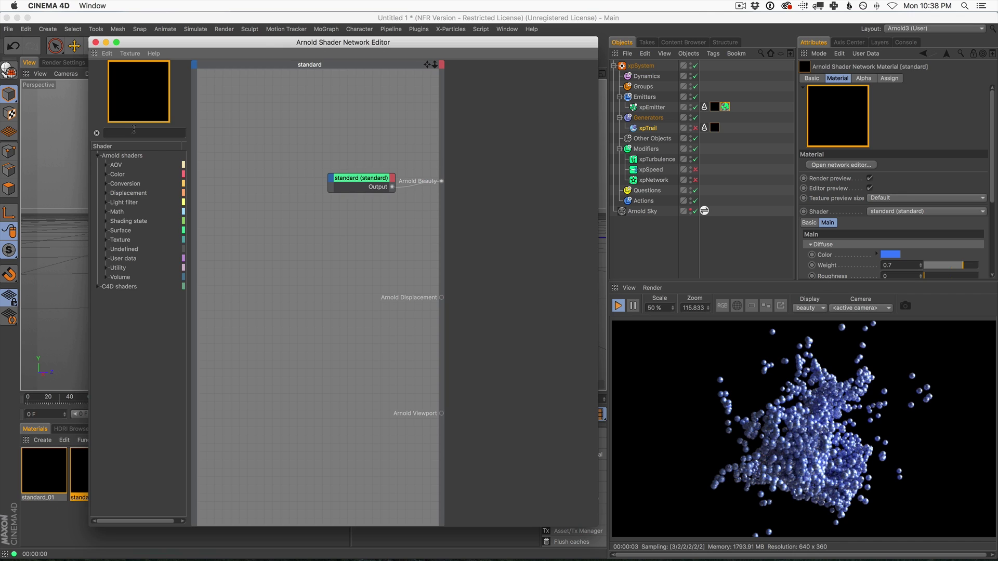
{"action": "type", "text": "xpart"}
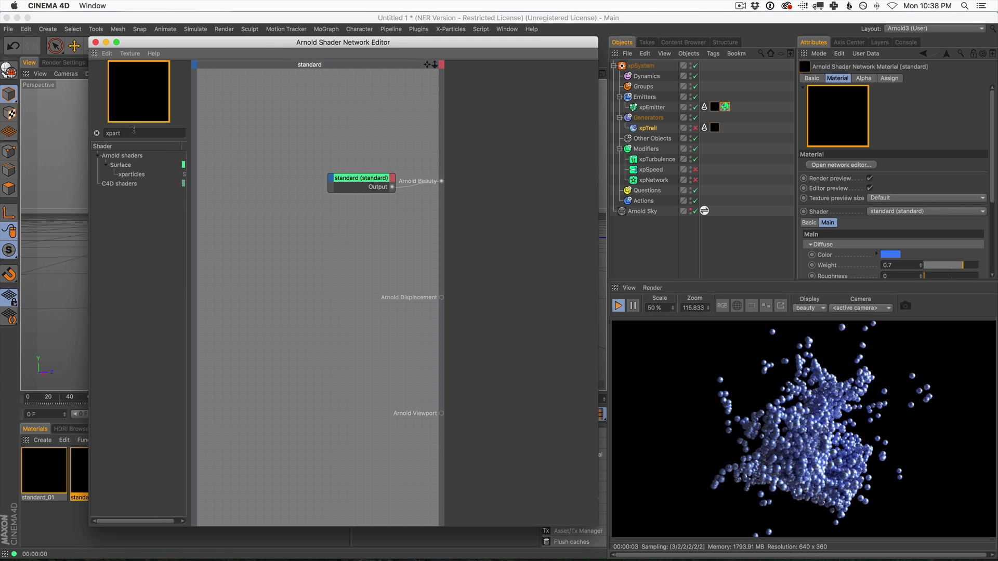
{"action": "left_click_drag", "start_coordinate": [274, 238], "coordinate": [273, 238]}
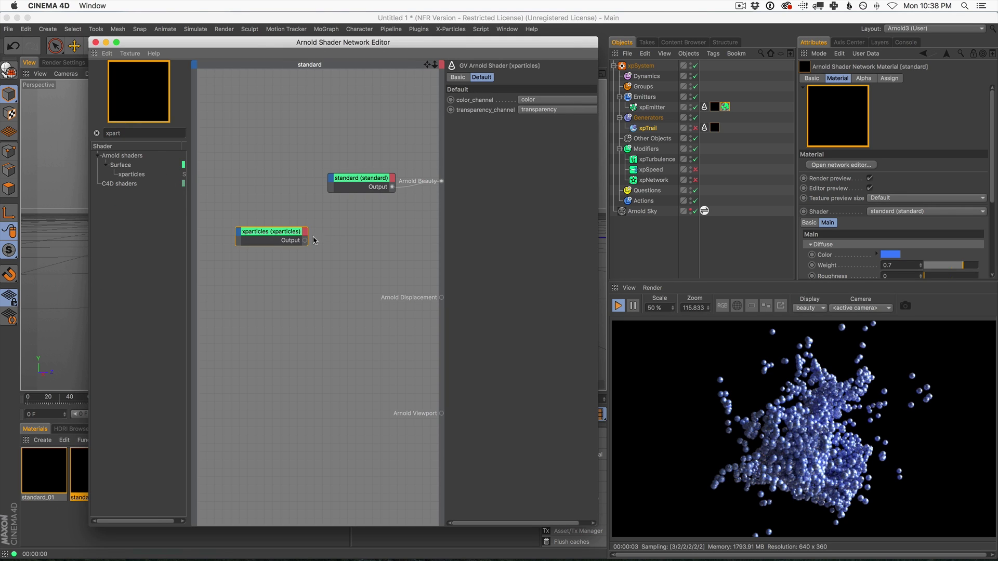
{"action": "left_click_drag", "start_coordinate": [331, 181], "coordinate": [332, 181]}
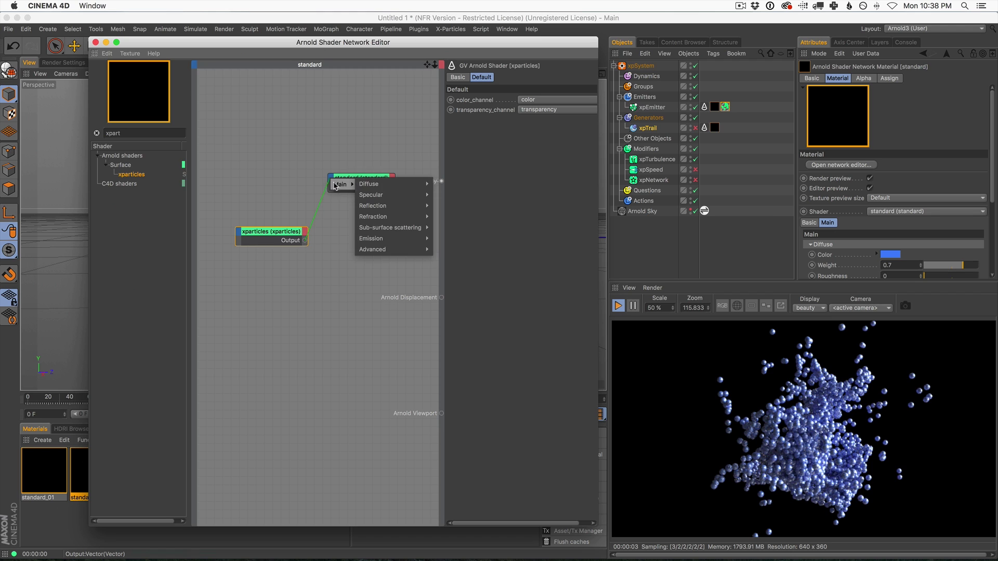
{"action": "mouse_move", "coordinate": [374, 184]}
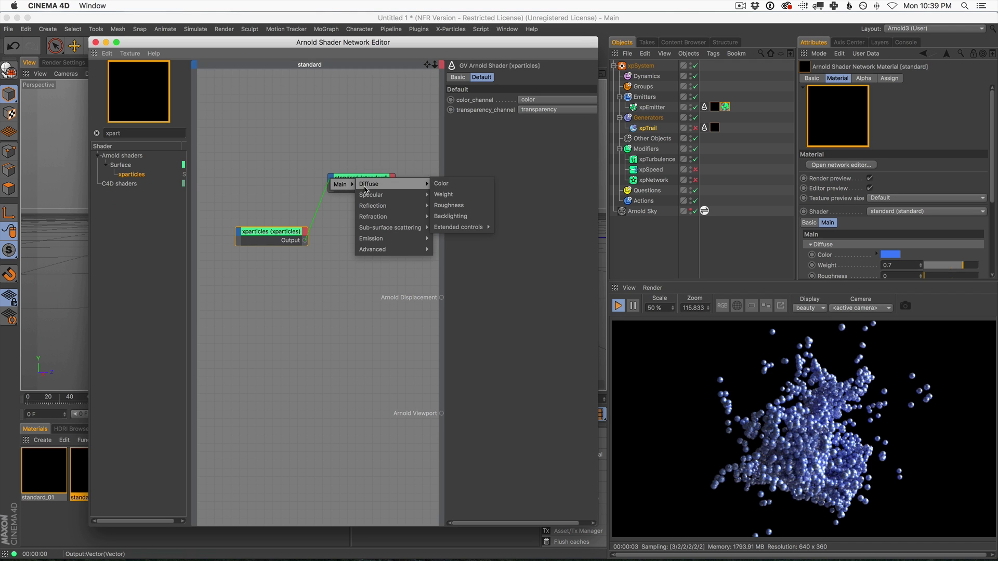
{"action": "left_click", "coordinate": [452, 184]}
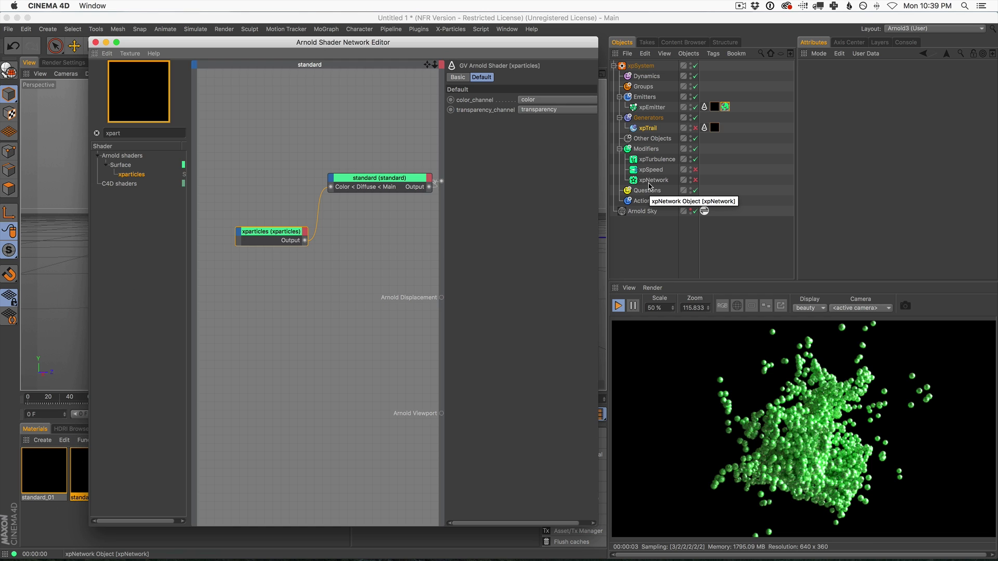
{"action": "left_click", "coordinate": [650, 110]}
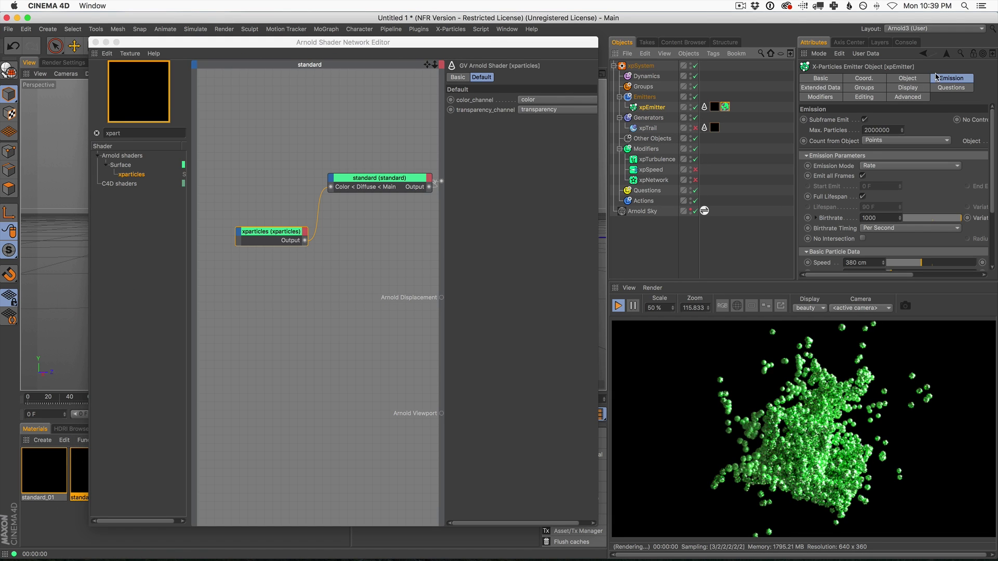
Step: Set the emitter's particle display colour to purple (hue 272°)
{"action": "left_click", "coordinate": [907, 88]}
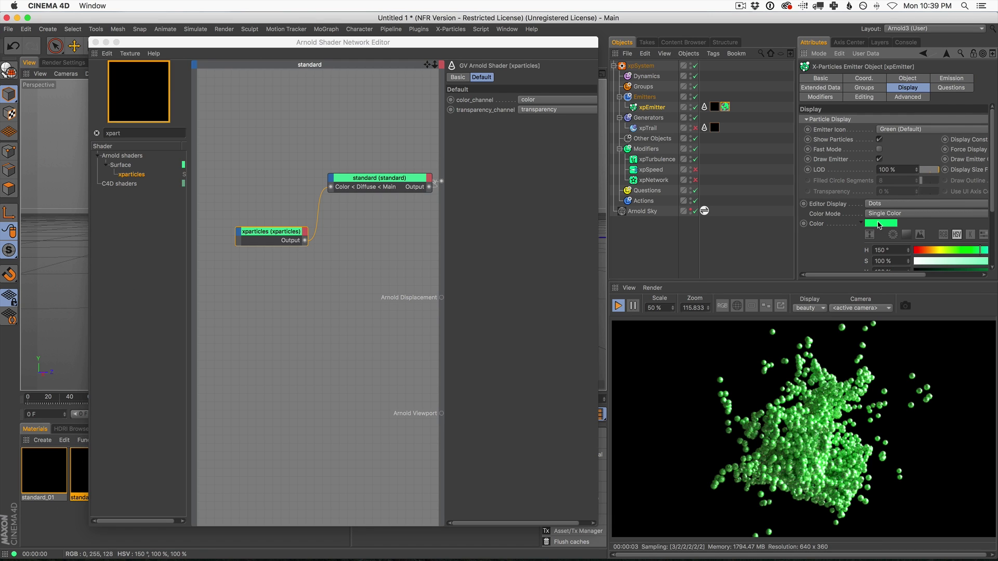
{"action": "left_click", "coordinate": [879, 224]}
{"action": "left_click", "coordinate": [930, 222]}
{"action": "left_click", "coordinate": [896, 260]}
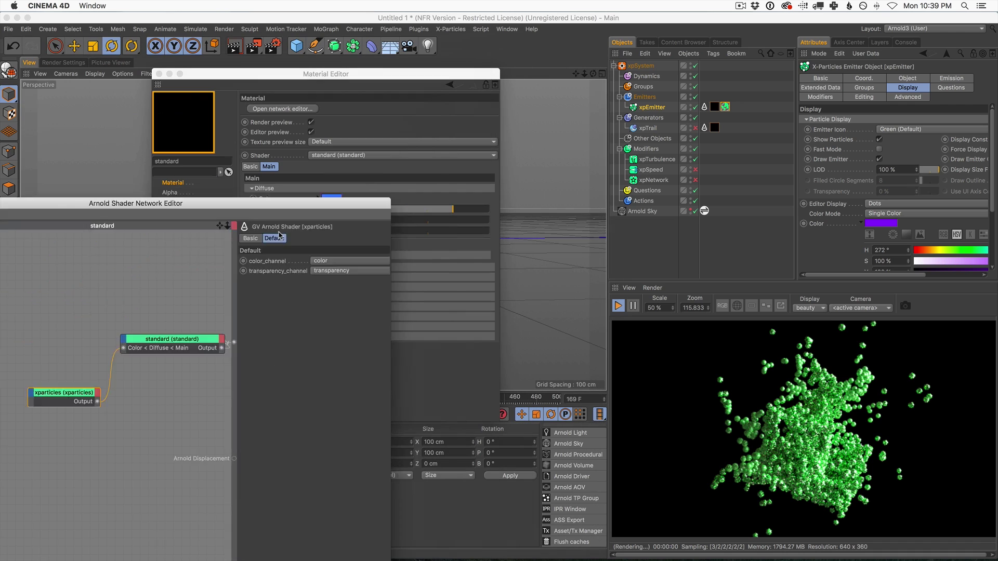
Step: Replay the simulation from the start to frame 12 to preview the purple spheres
{"action": "left_click_drag", "start_coordinate": [279, 204], "coordinate": [307, 411]}
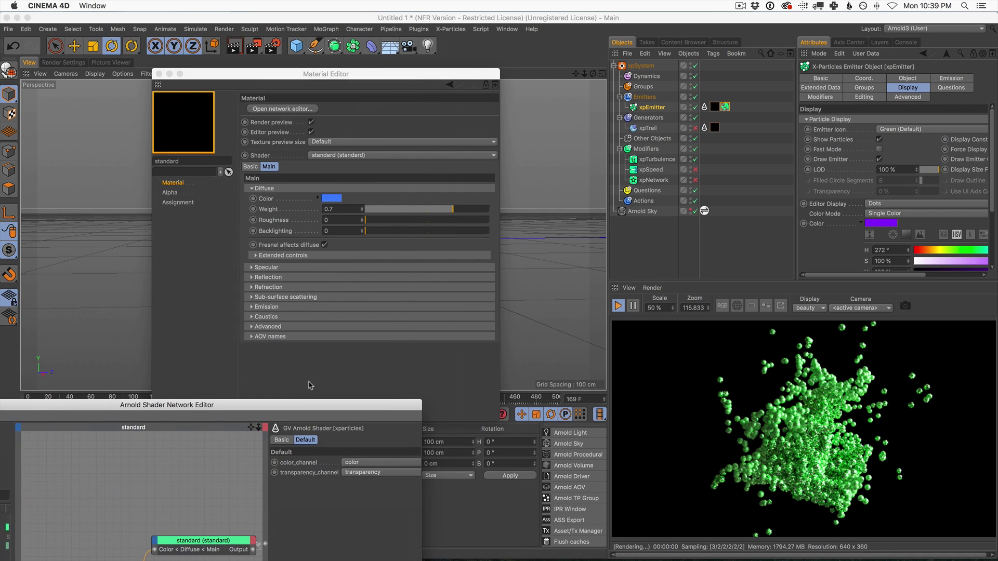
{"action": "left_click", "coordinate": [159, 73]}
{"action": "left_click_drag", "start_coordinate": [370, 419], "coordinate": [362, 438]}
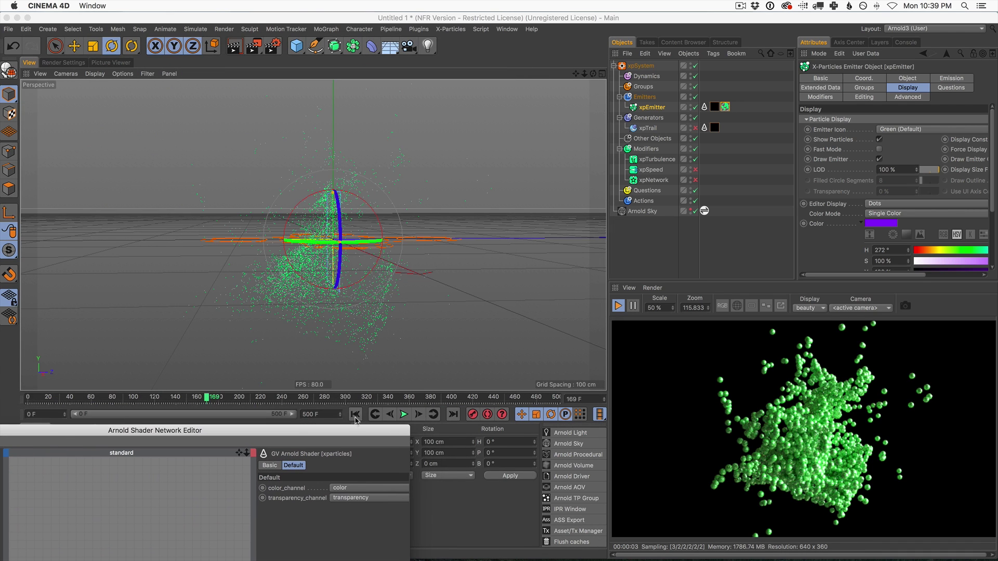
{"action": "left_click", "coordinate": [355, 414]}
{"action": "left_click", "coordinate": [404, 414]}
{"action": "left_click", "coordinate": [405, 415]}
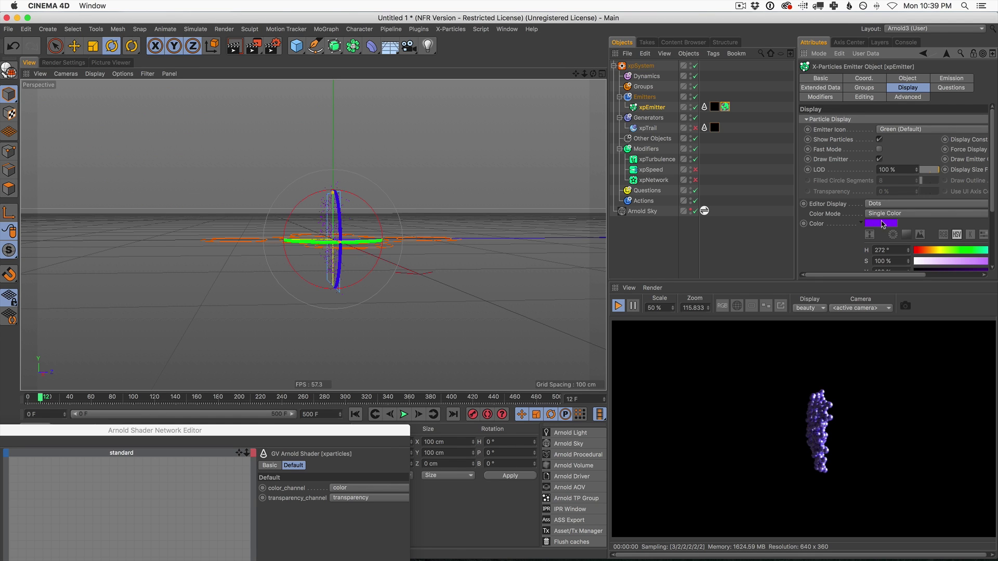
{"action": "left_click_drag", "start_coordinate": [319, 430], "coordinate": [572, 246]}
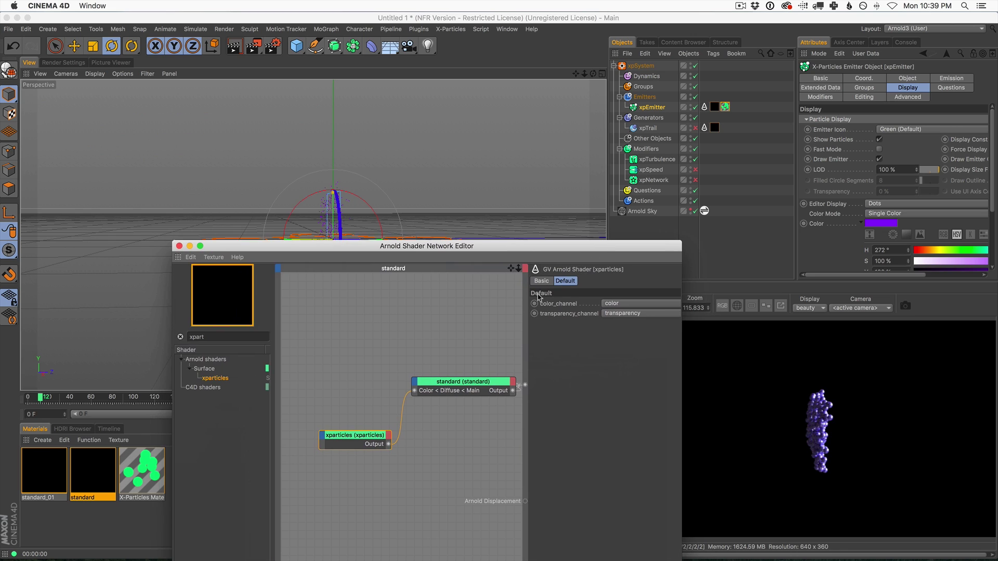
{"action": "double_click", "coordinate": [146, 478]}
Step: Set the X-Particles Material's Color Mode to Random Color
{"action": "left_click_drag", "start_coordinate": [281, 74], "coordinate": [279, 94]}
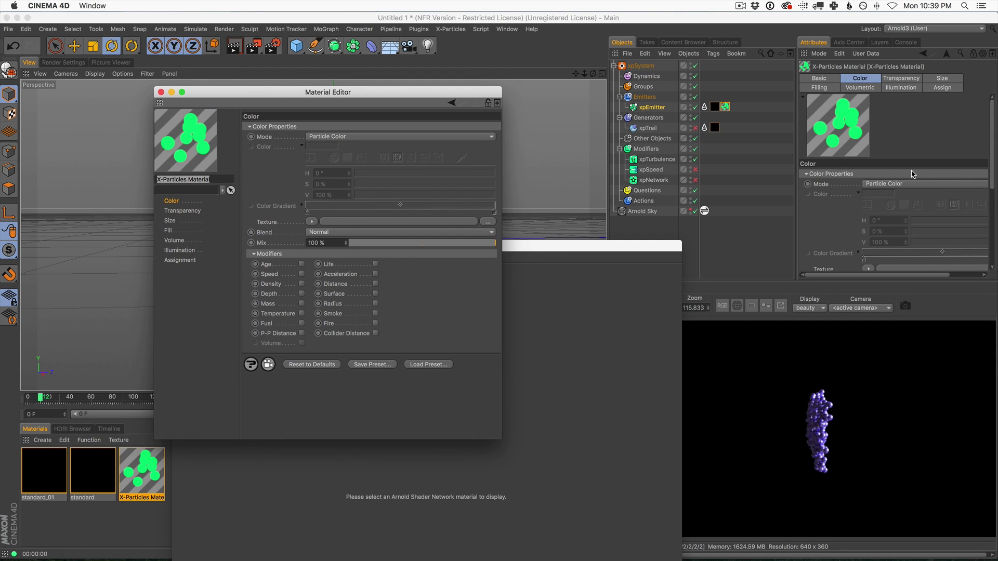
{"action": "left_click", "coordinate": [322, 136]}
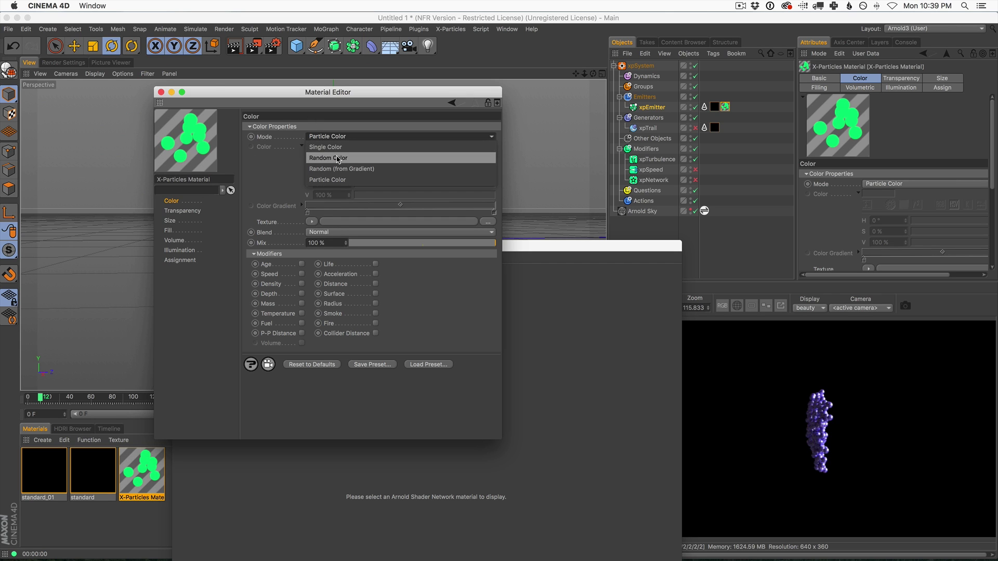
{"action": "left_click", "coordinate": [339, 159]}
Step: Play the simulation and pause at frame 75 to check the random sphere colours
{"action": "left_click_drag", "start_coordinate": [563, 242], "coordinate": [504, 461]}
{"action": "left_click_drag", "start_coordinate": [434, 104], "coordinate": [300, 97]}
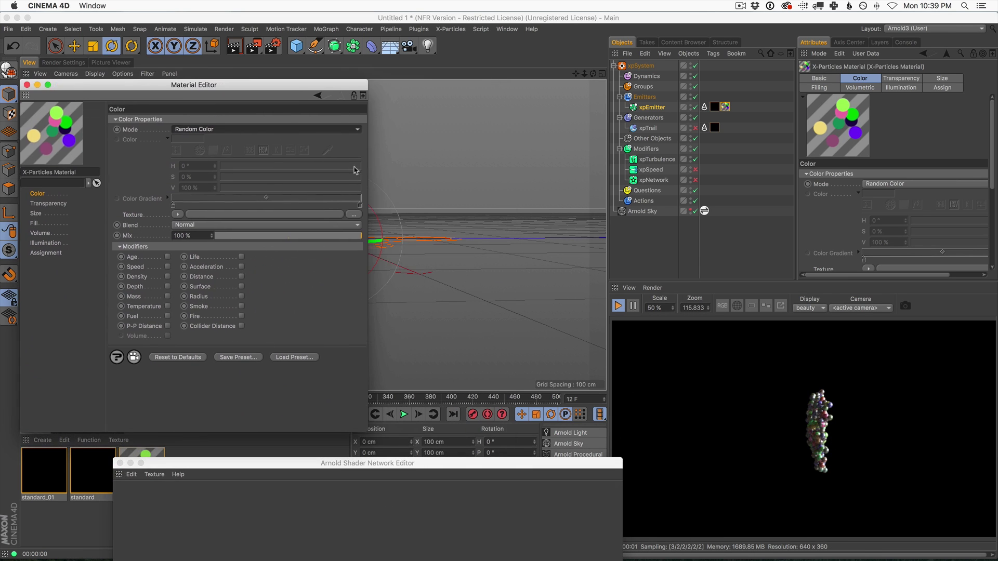
{"action": "left_click", "coordinate": [404, 414]}
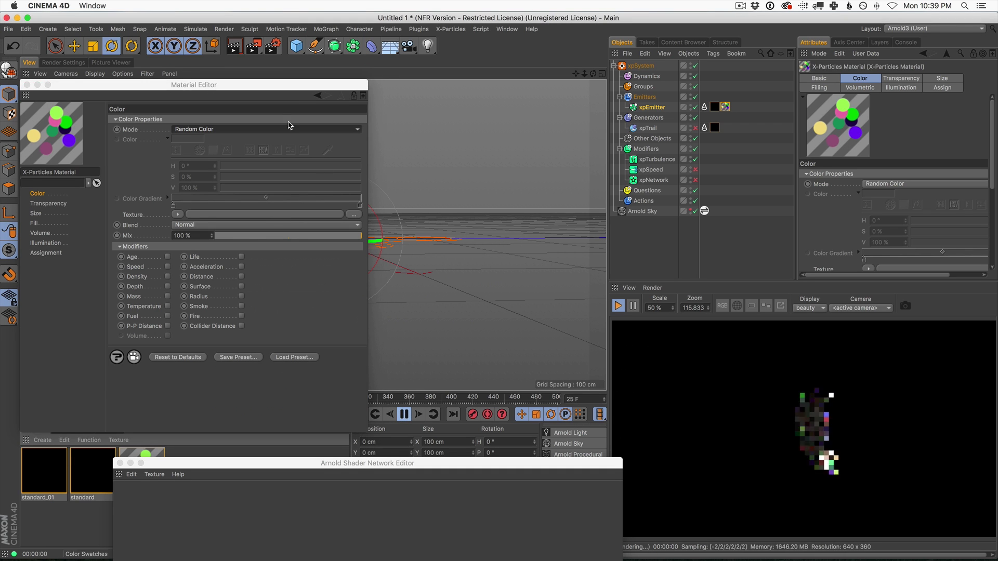
{"action": "left_click_drag", "start_coordinate": [295, 82], "coordinate": [261, 307]}
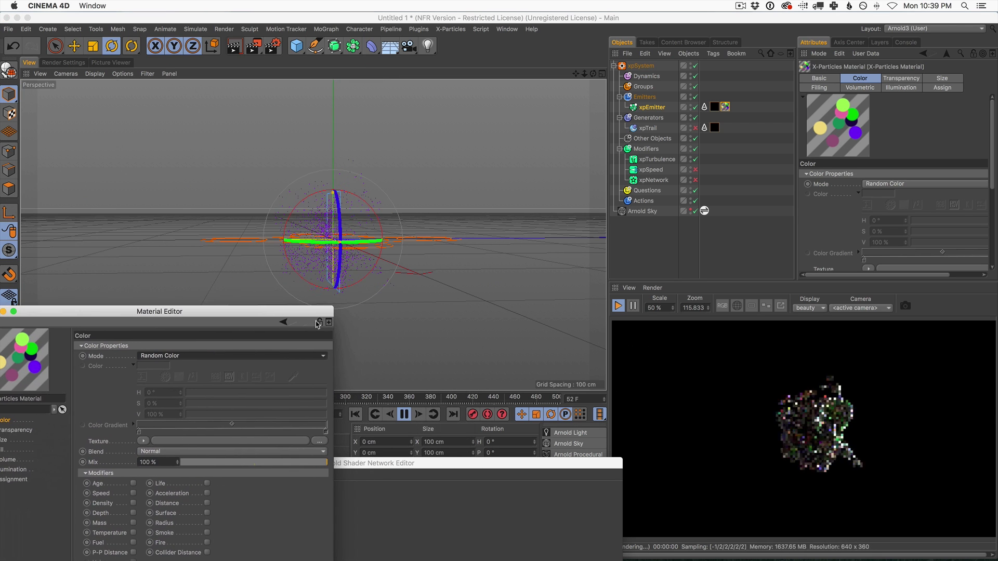
{"action": "left_click", "coordinate": [405, 415]}
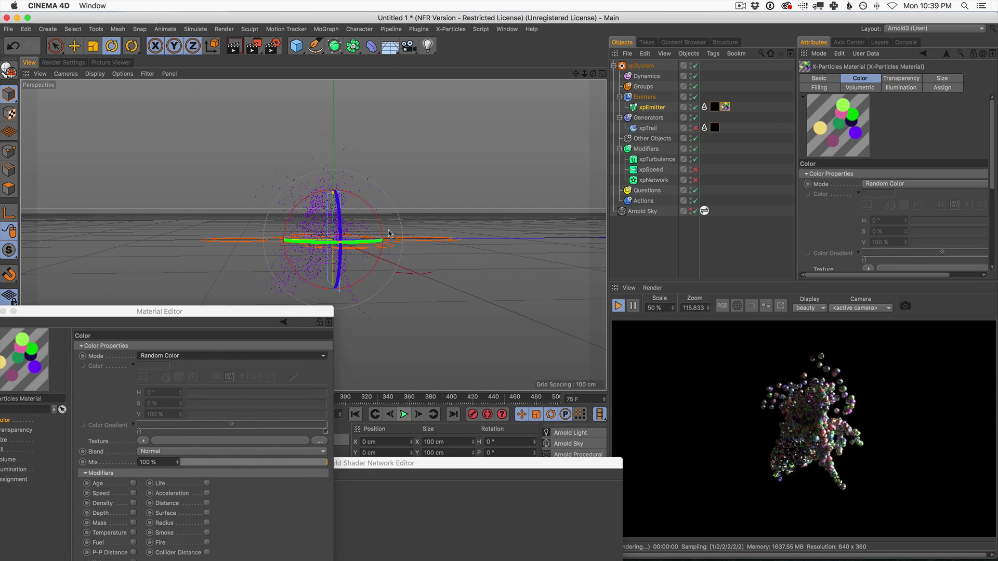
{"action": "left_click_drag", "start_coordinate": [363, 223], "coordinate": [389, 223], "text": "alt"}
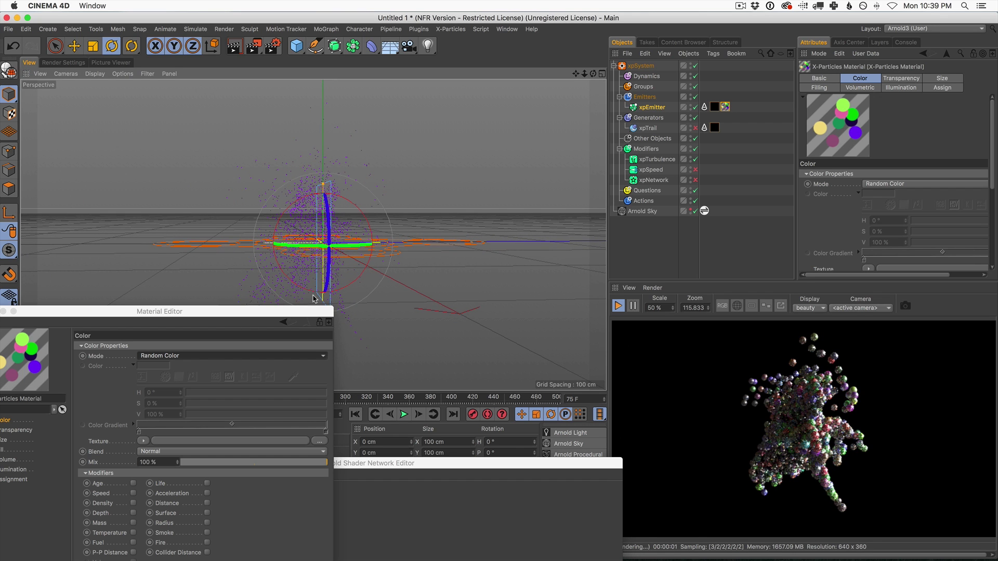
{"action": "left_click_drag", "start_coordinate": [289, 313], "coordinate": [520, 165]}
{"action": "left_click", "coordinate": [377, 204]}
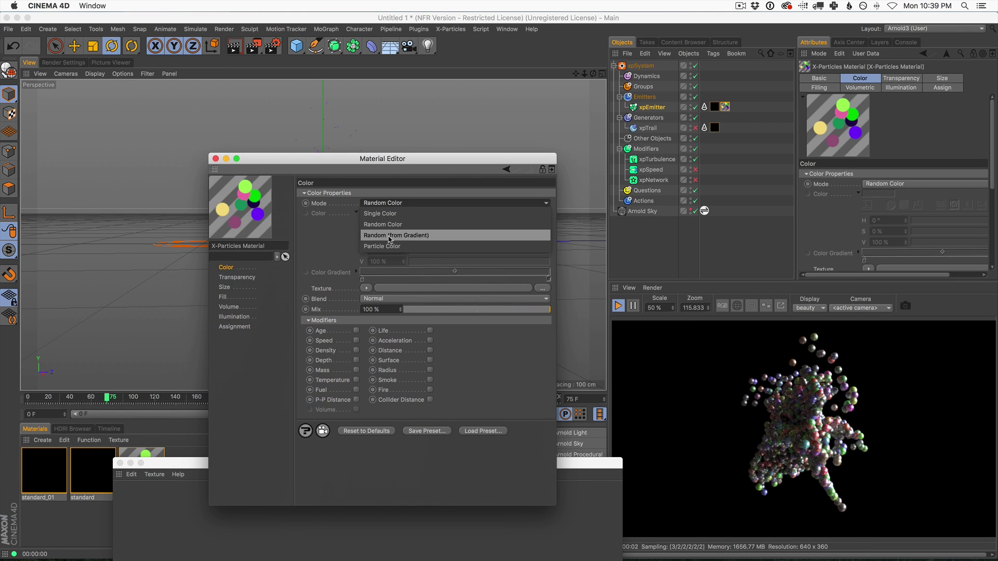
Step: Switch the colour mode to Random (from Gradient) and load the rainbow gradient preset
{"action": "left_click", "coordinate": [391, 233]}
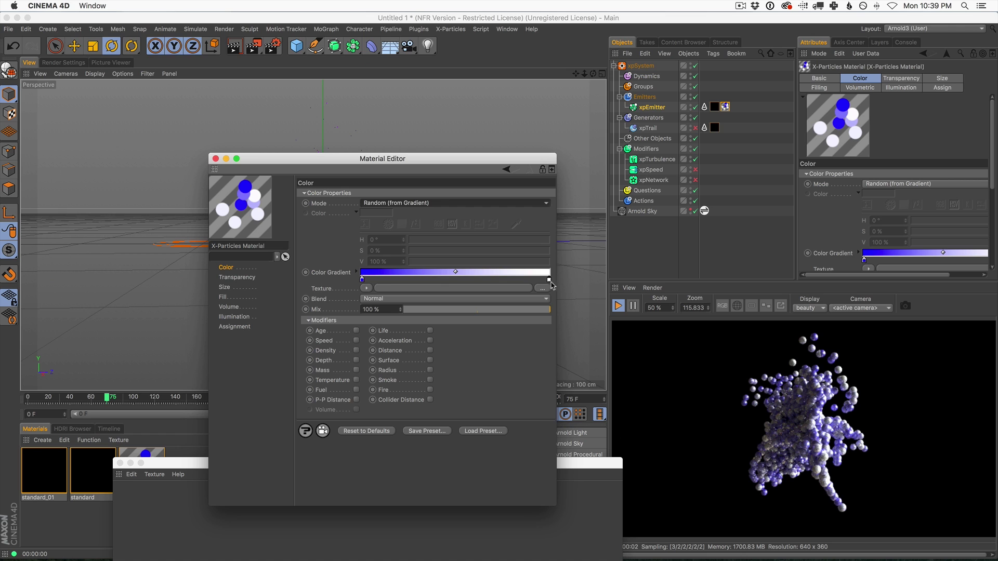
{"action": "left_click", "coordinate": [357, 272]}
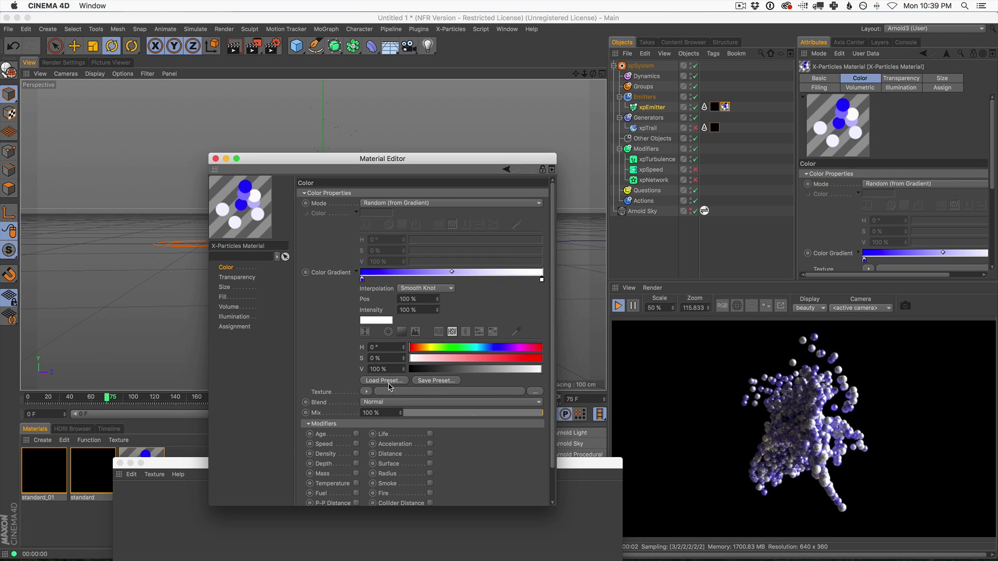
{"action": "left_click", "coordinate": [385, 380]}
{"action": "left_click", "coordinate": [427, 254]}
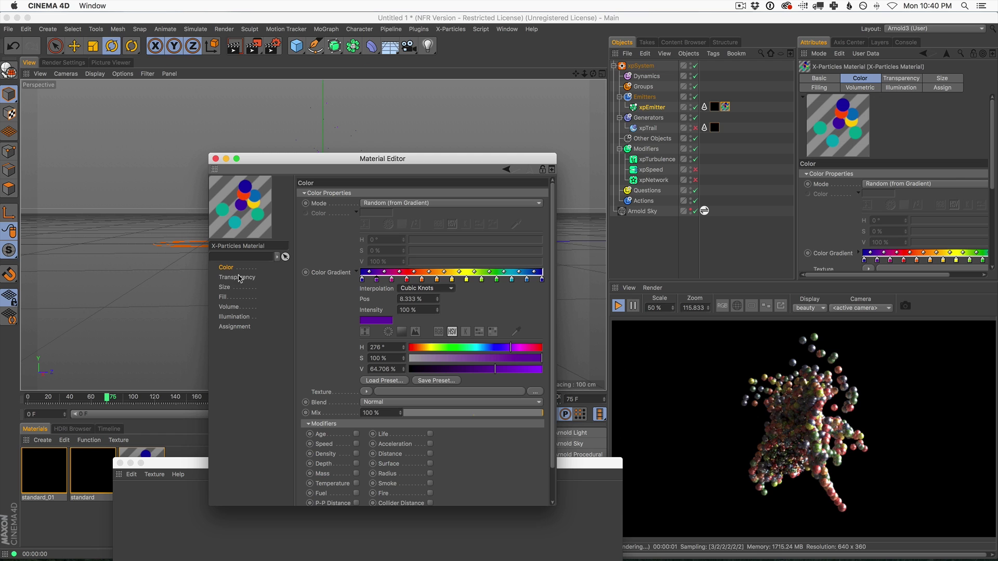
{"action": "left_click", "coordinate": [216, 158]}
Step: Connect the xparticles shader output to the standard material's specular Color
{"action": "double_click", "coordinate": [95, 469]}
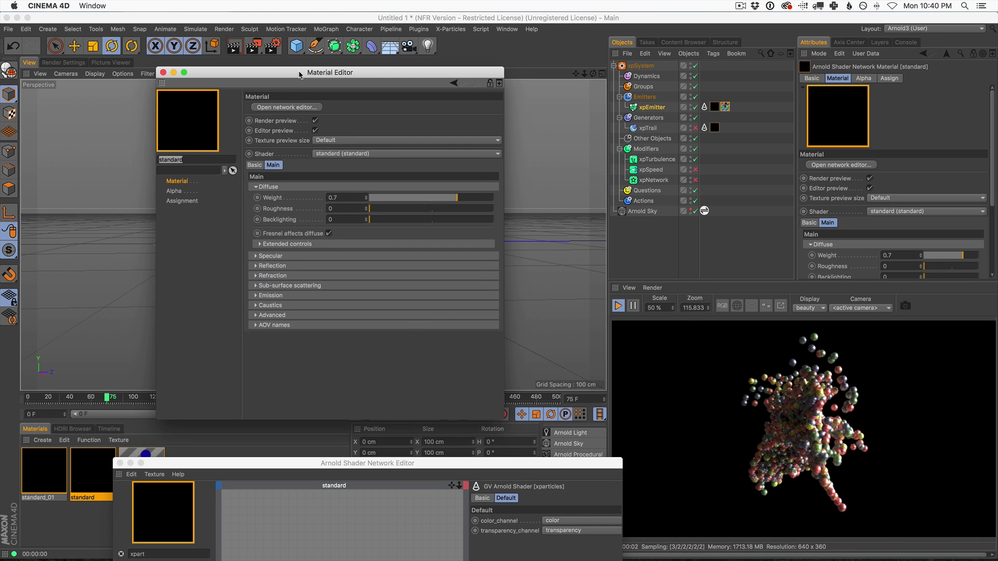
{"action": "left_click_drag", "start_coordinate": [300, 74], "coordinate": [257, 107]}
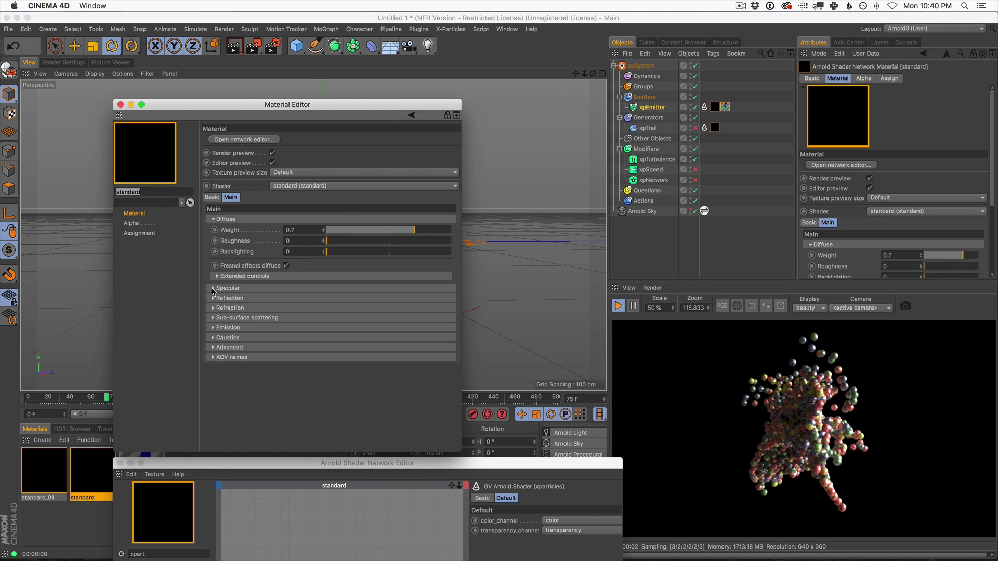
{"action": "left_click", "coordinate": [236, 141]}
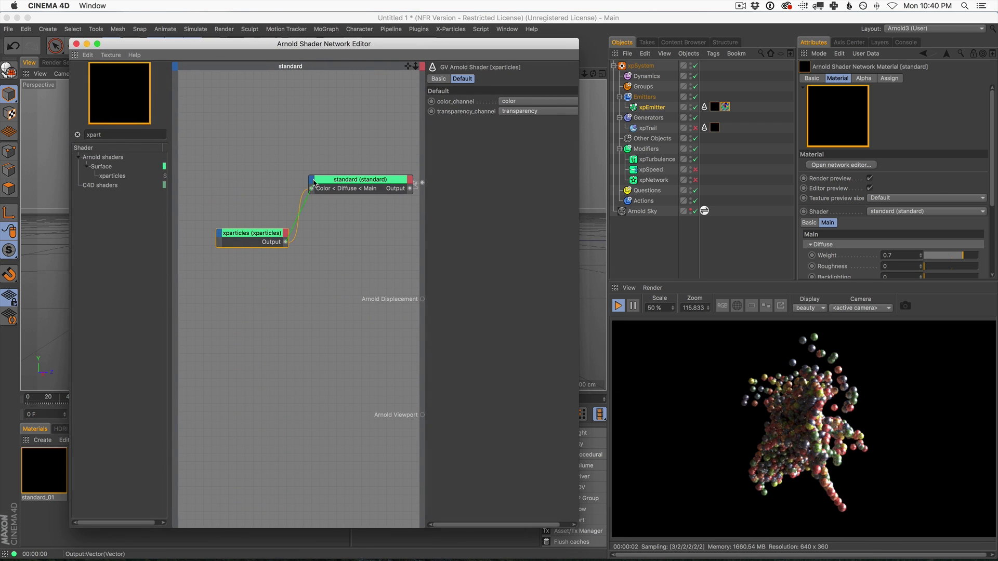
{"action": "mouse_move", "coordinate": [314, 185]}
{"action": "mouse_move", "coordinate": [362, 197]}
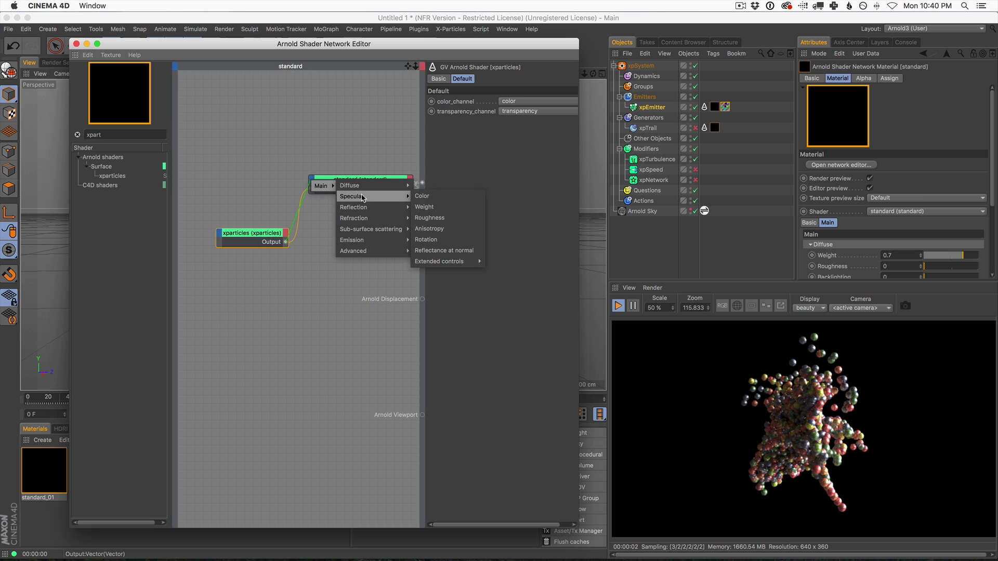
{"action": "left_click", "coordinate": [424, 196]}
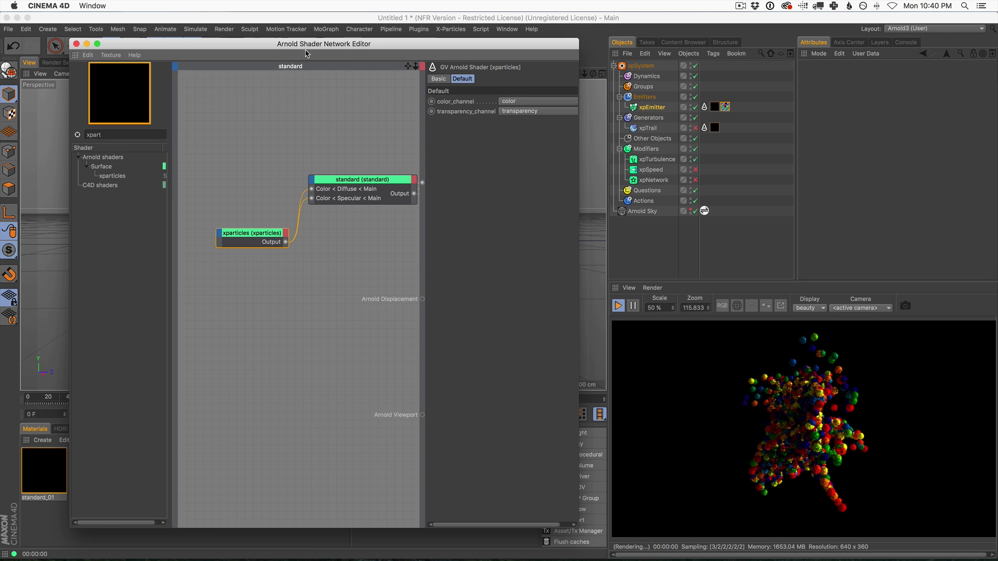
Step: Set the standard shader's specular weight to 0.7 and roughness to 0.16
{"action": "double_click", "coordinate": [370, 180]}
{"action": "left_click", "coordinate": [433, 171]}
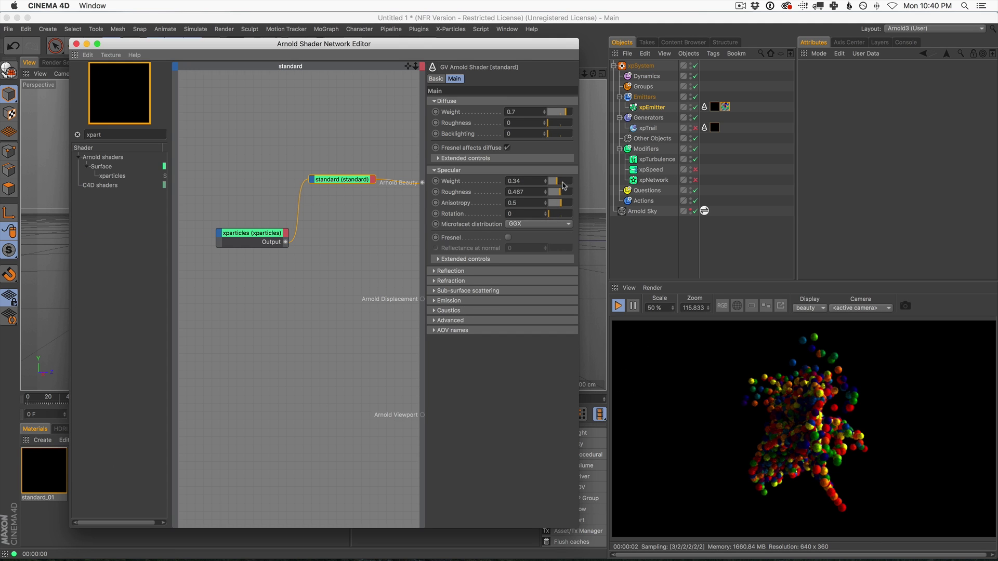
{"action": "left_click_drag", "start_coordinate": [563, 186], "coordinate": [547, 196]}
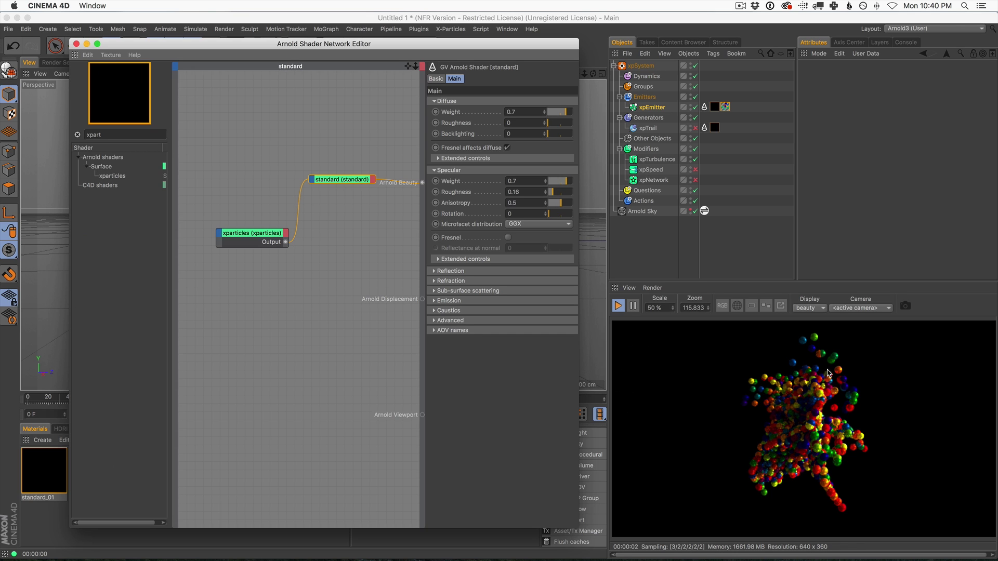
{"action": "left_click", "coordinate": [76, 44]}
Step: Replay the simulation from the first frame and stop at frame 113
{"action": "left_click", "coordinate": [121, 105]}
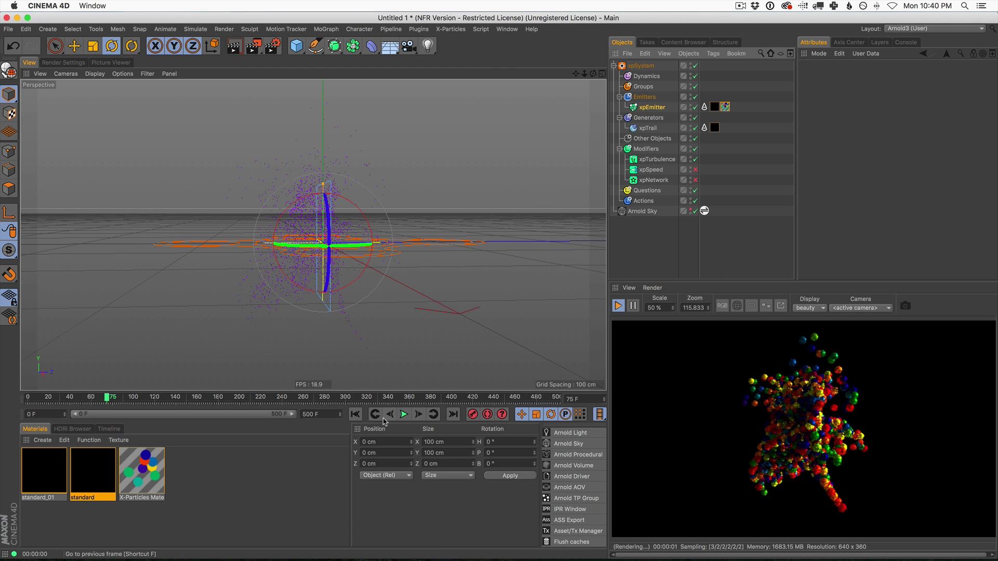
{"action": "left_click", "coordinate": [355, 414]}
{"action": "left_click", "coordinate": [405, 415]}
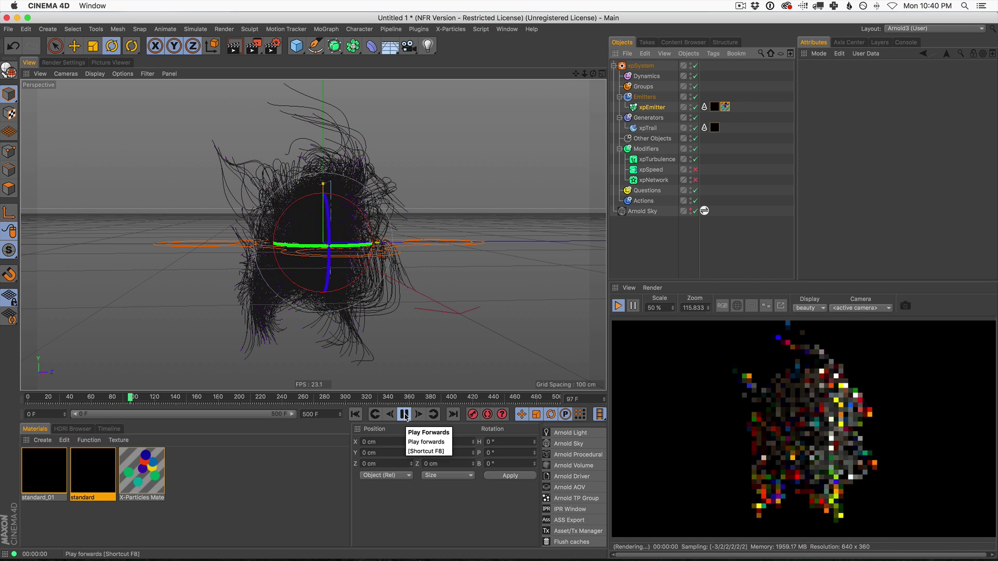
{"action": "left_click", "coordinate": [404, 414]}
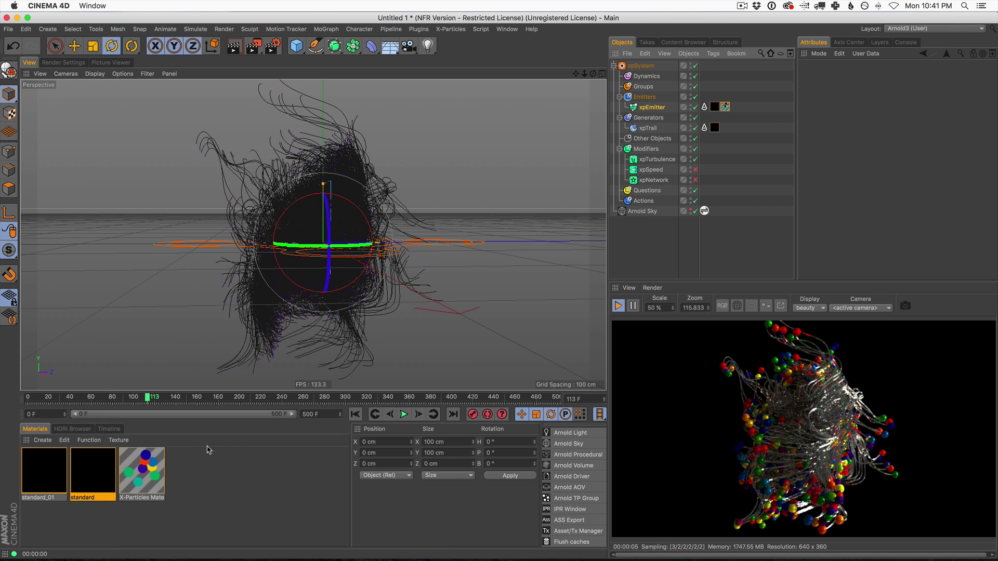
{"action": "double_click", "coordinate": [142, 479]}
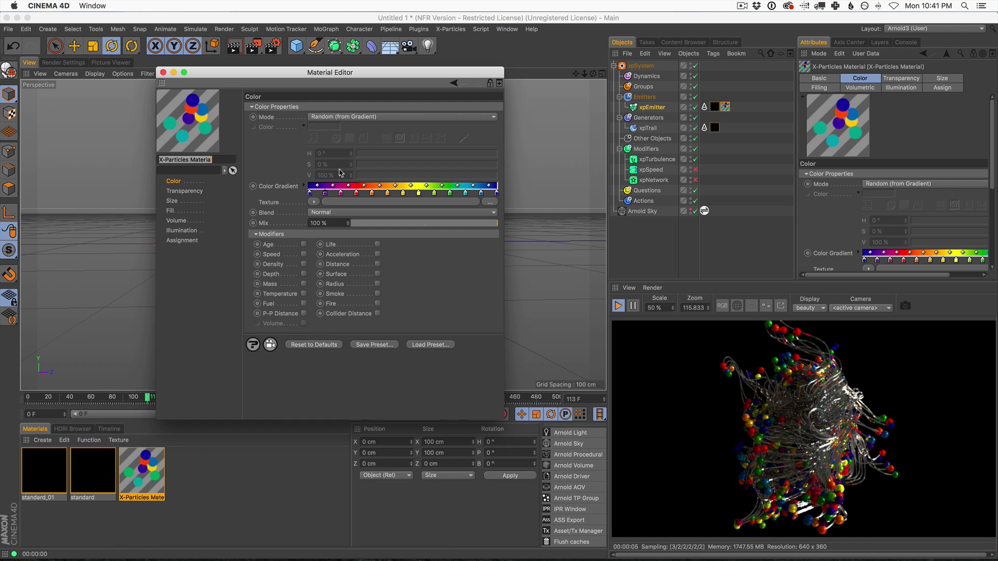
Step: Load the red-orange-yellow gradient preset into the X-Particles Material
{"action": "left_click", "coordinate": [305, 187]}
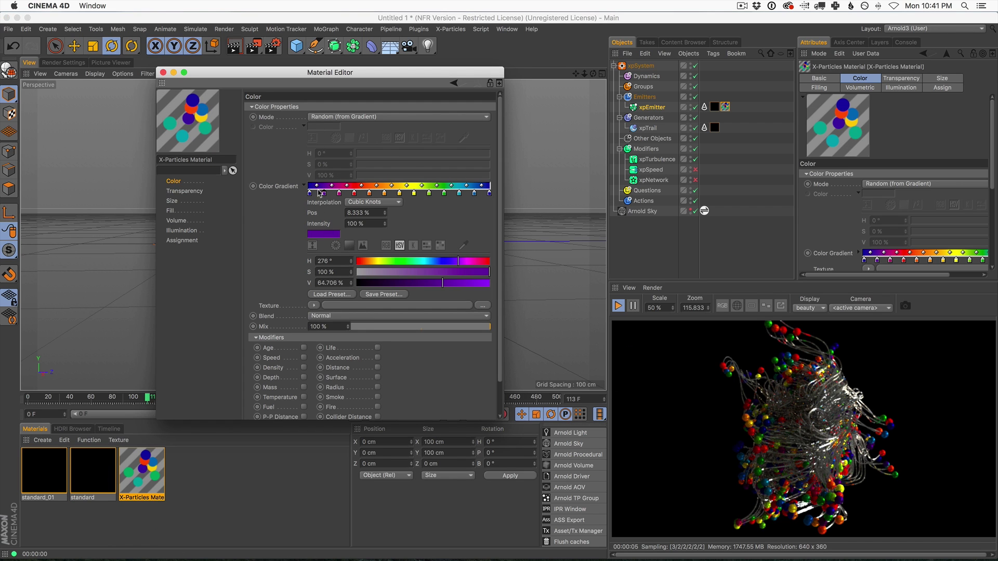
{"action": "left_click", "coordinate": [328, 295]}
{"action": "left_click", "coordinate": [285, 197]}
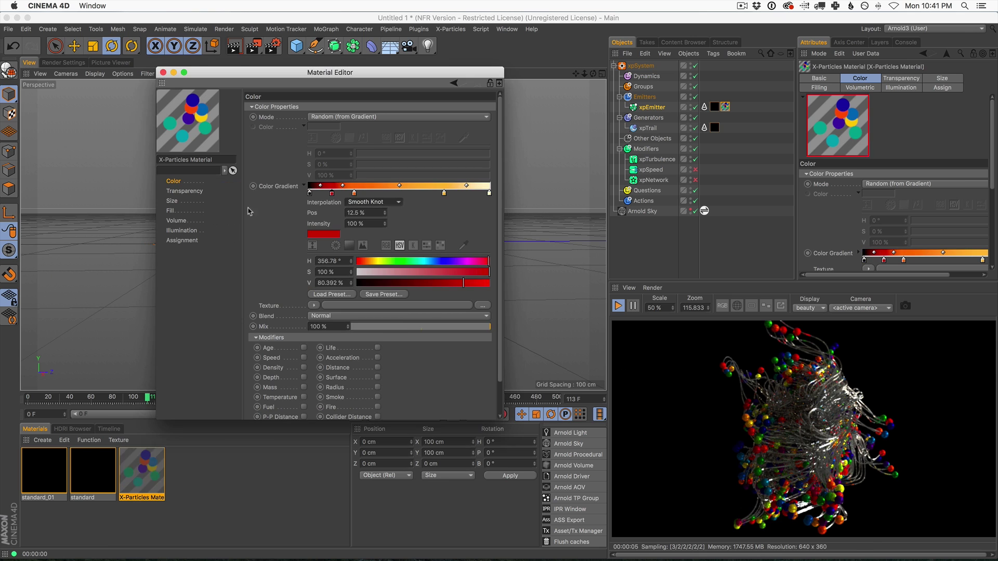
{"action": "left_click", "coordinate": [163, 72]}
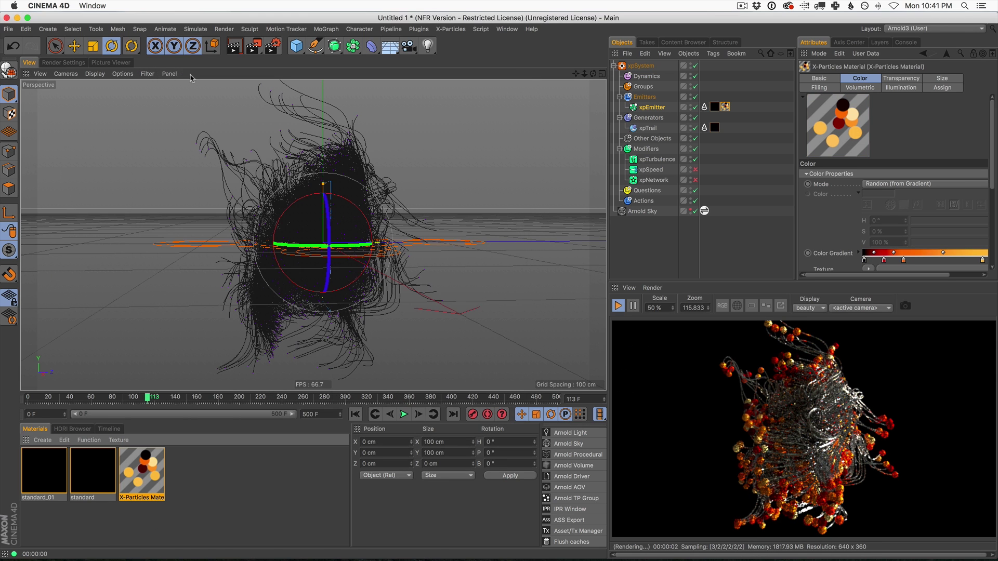